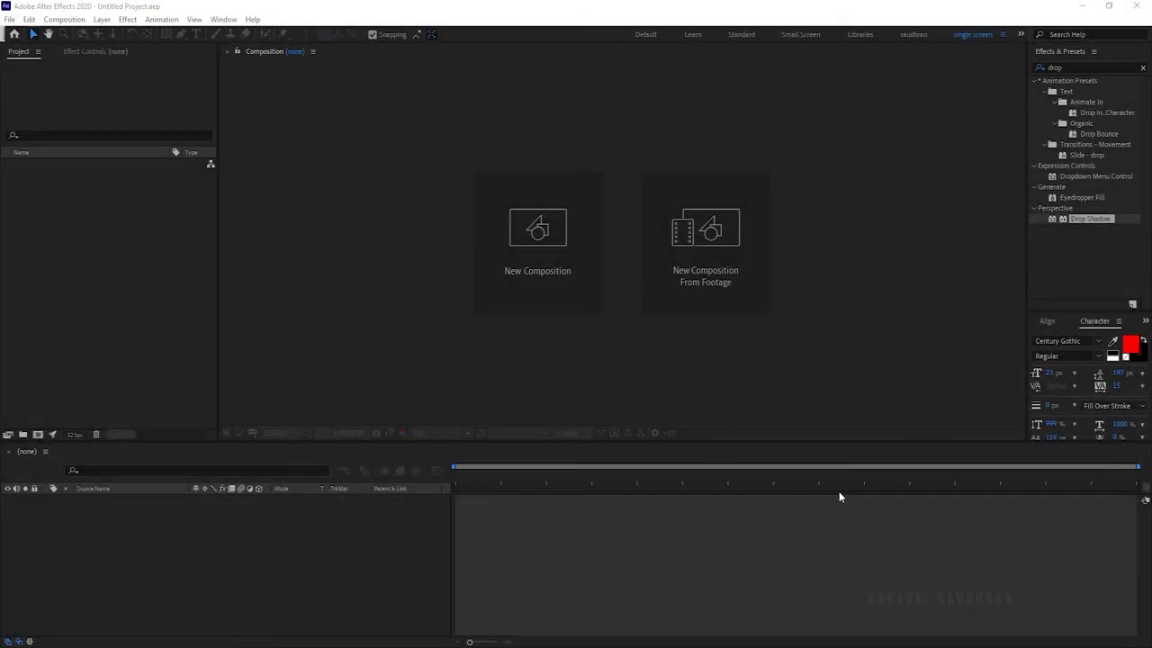
- Create a 1920x1080 composition named 'text' and type LOADING into it
left_click(545, 225)
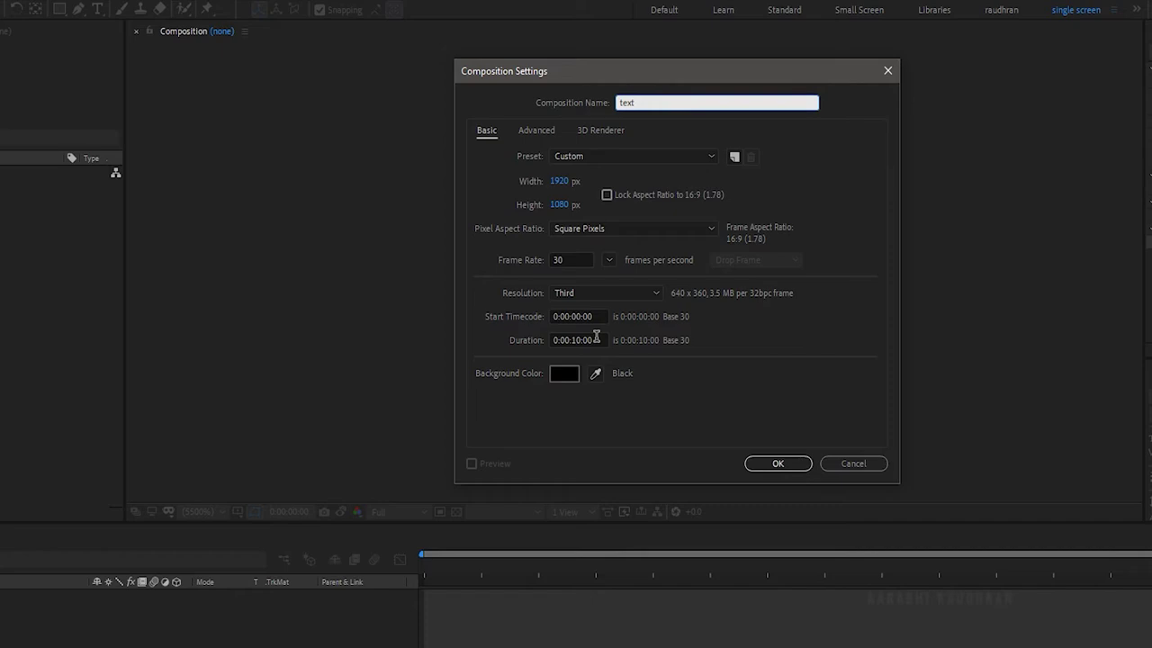
left_click(777, 463)
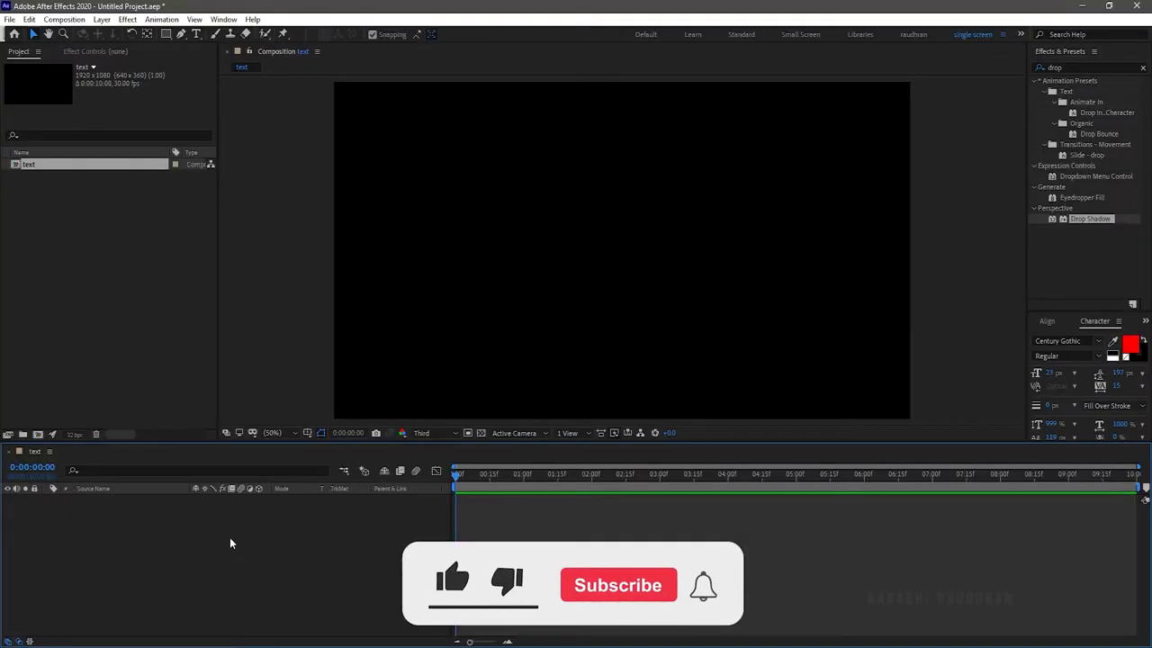
left_click(197, 33)
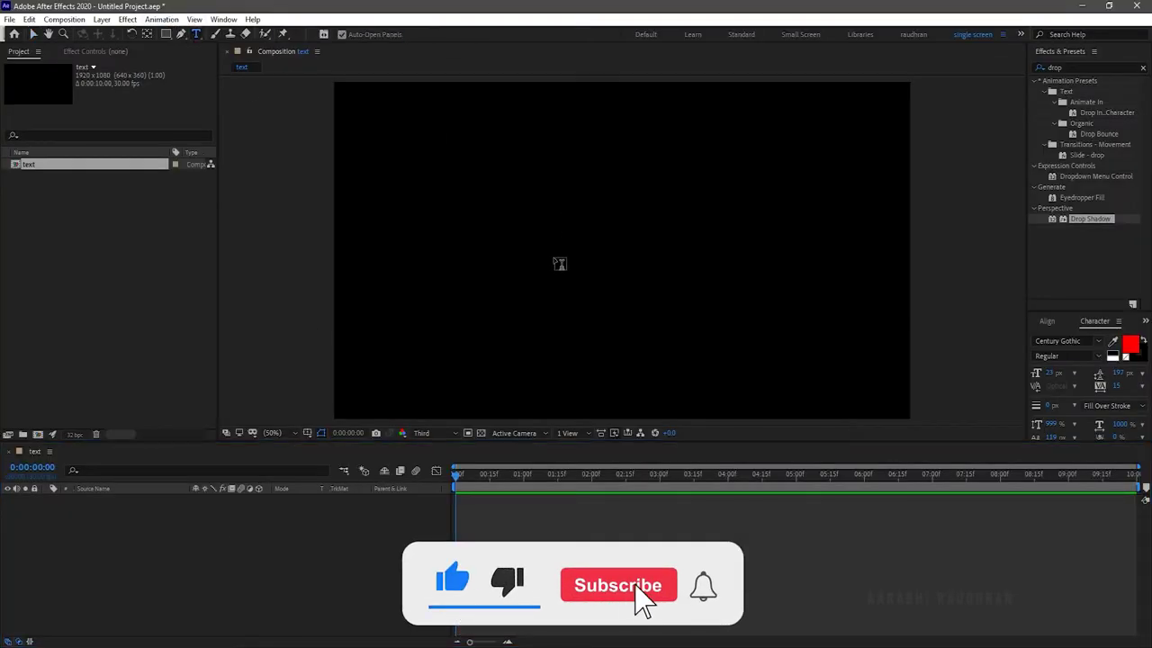
left_click(536, 241)
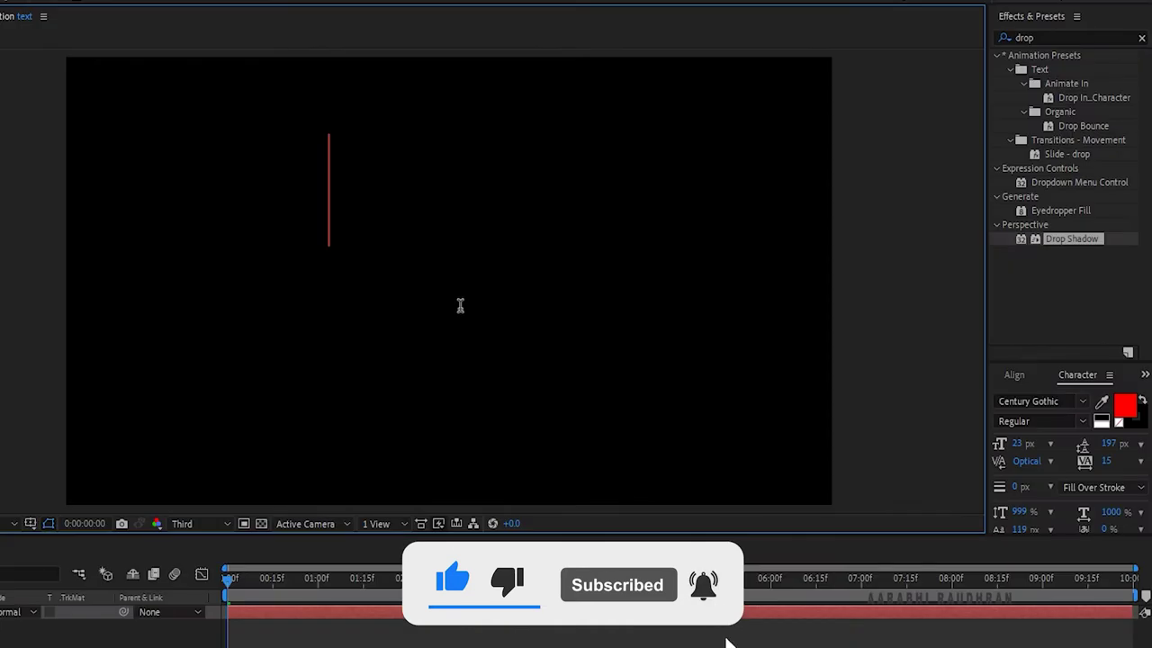
type("LOADI")
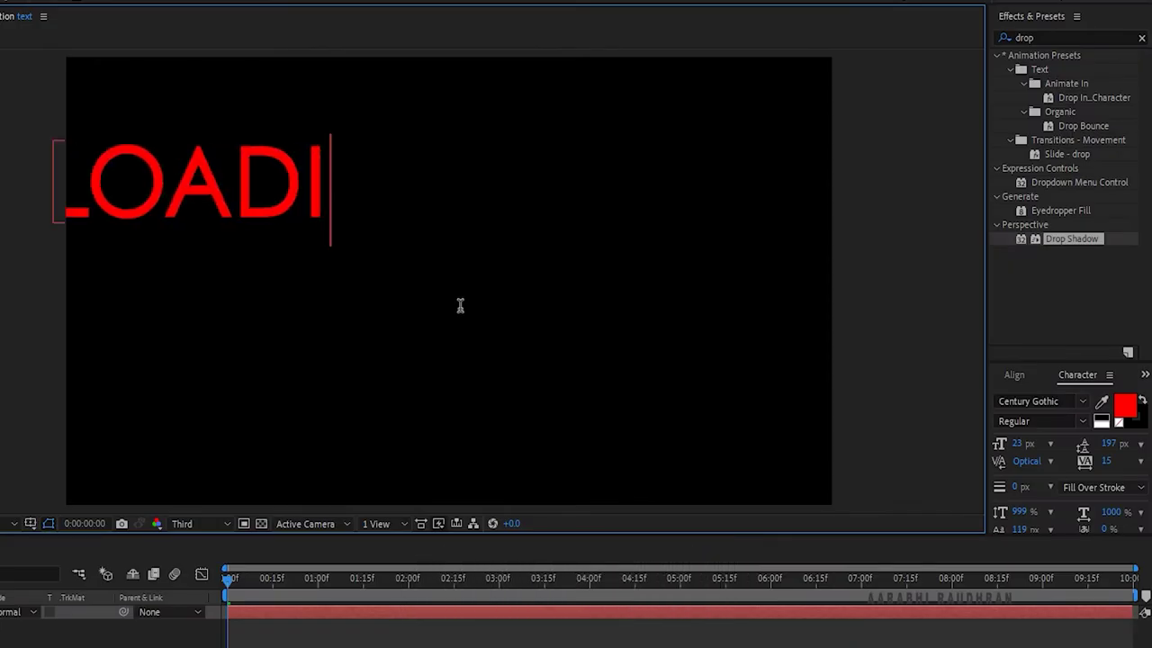
type("NG")
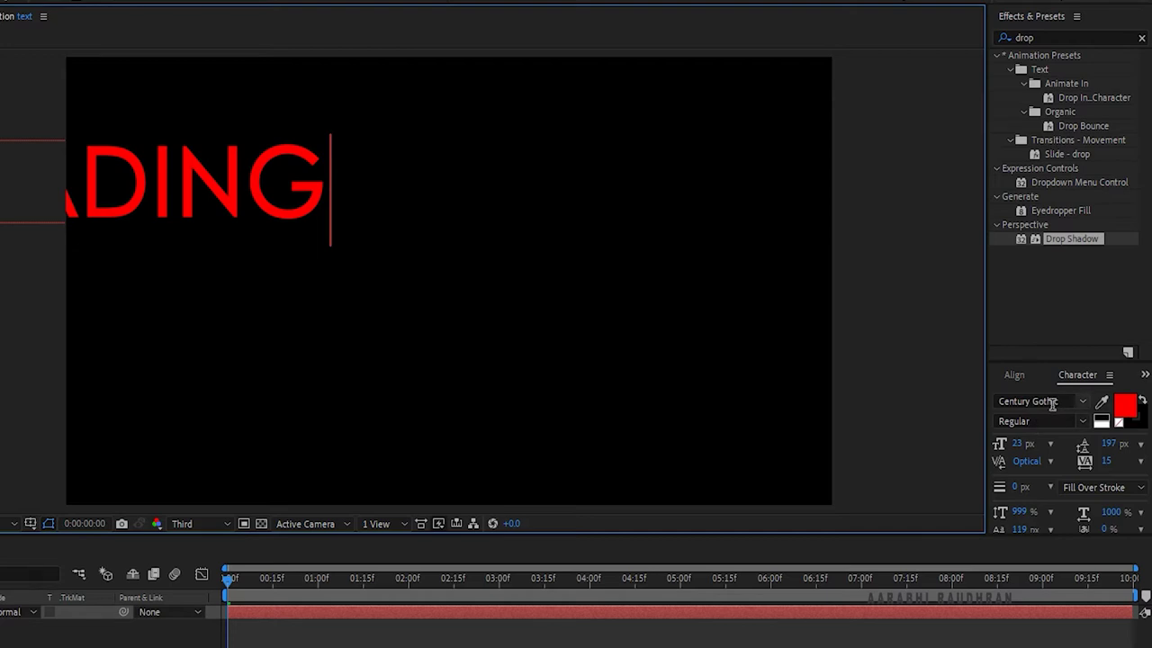
- Centre the LOADING text vertically and horizontally in the frame
left_click(1010, 382)
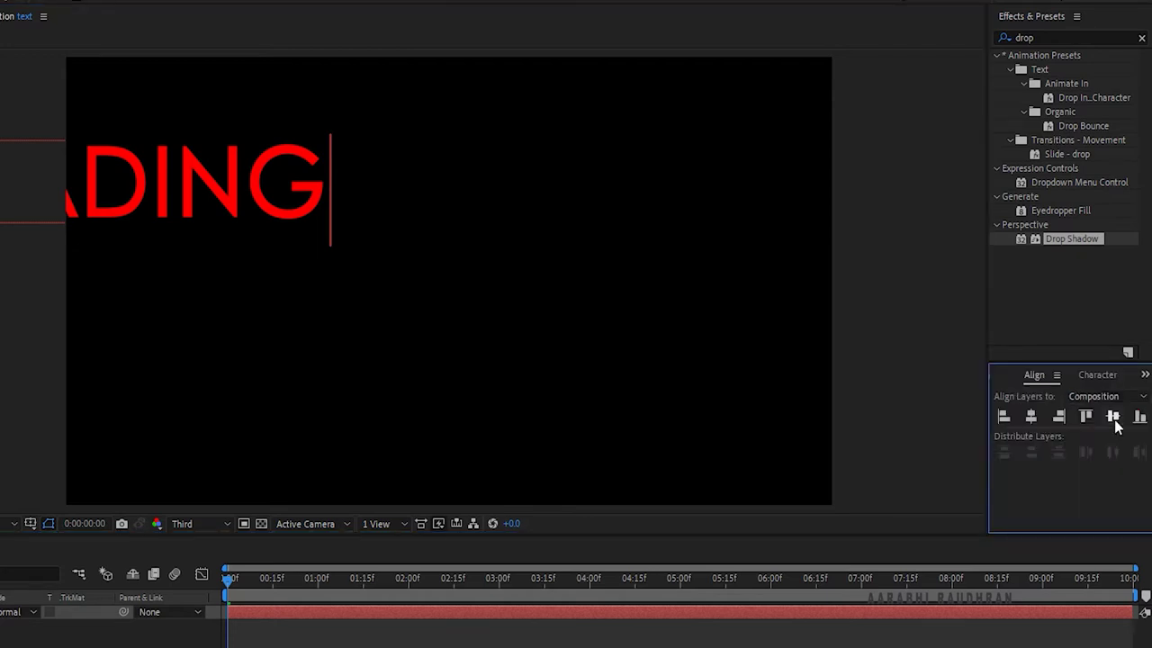
left_click(1113, 416)
left_click(1031, 416)
left_click(345, 562)
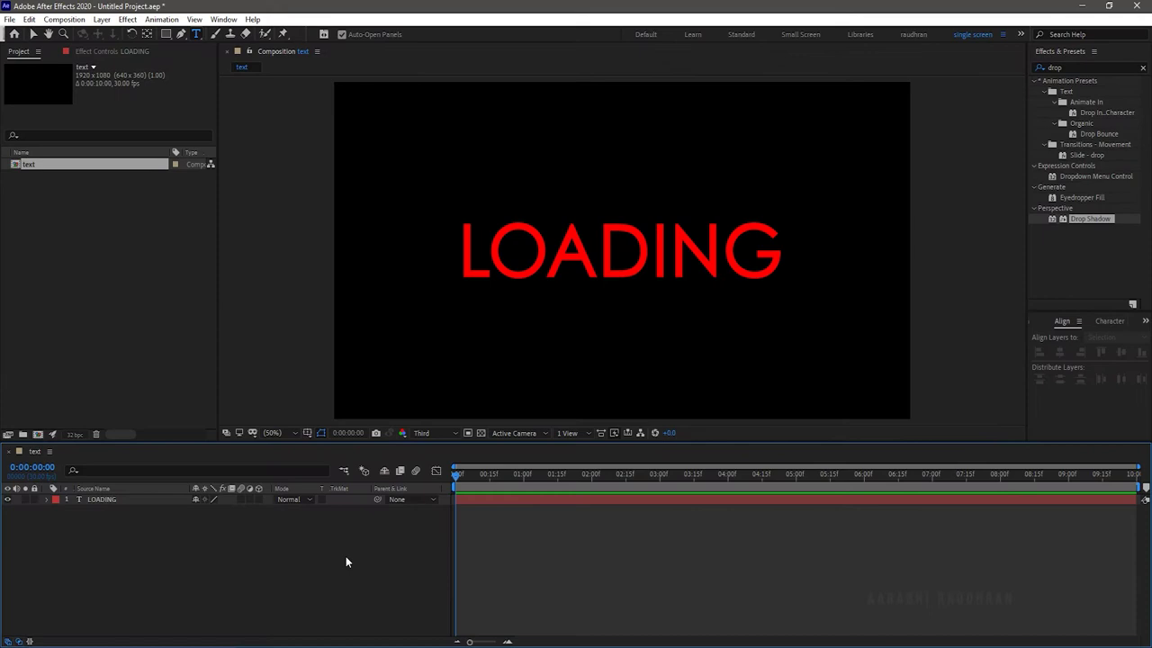
- Import scratch-2409873_1280.png and vintage-913877_1920.jpg into the project
right_click(90, 267)
mouse_move(122, 329)
left_click(261, 330)
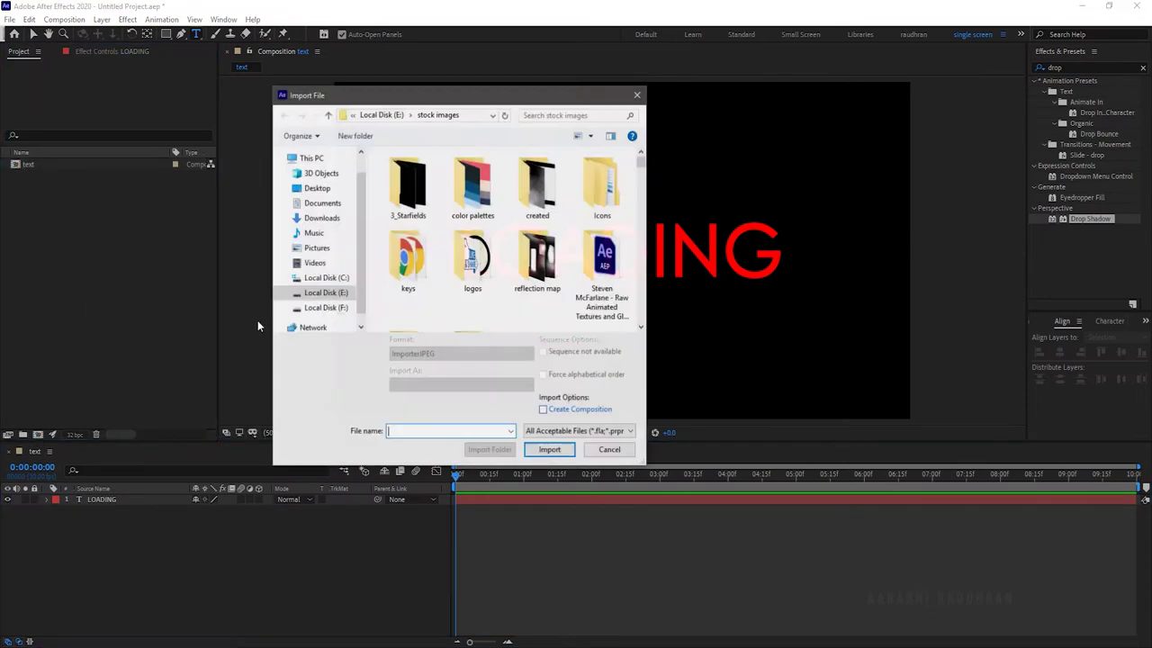
scroll(465, 255, "down", 5)
left_click(408, 209)
left_click(472, 209)
scroll(504, 270, "down", 10)
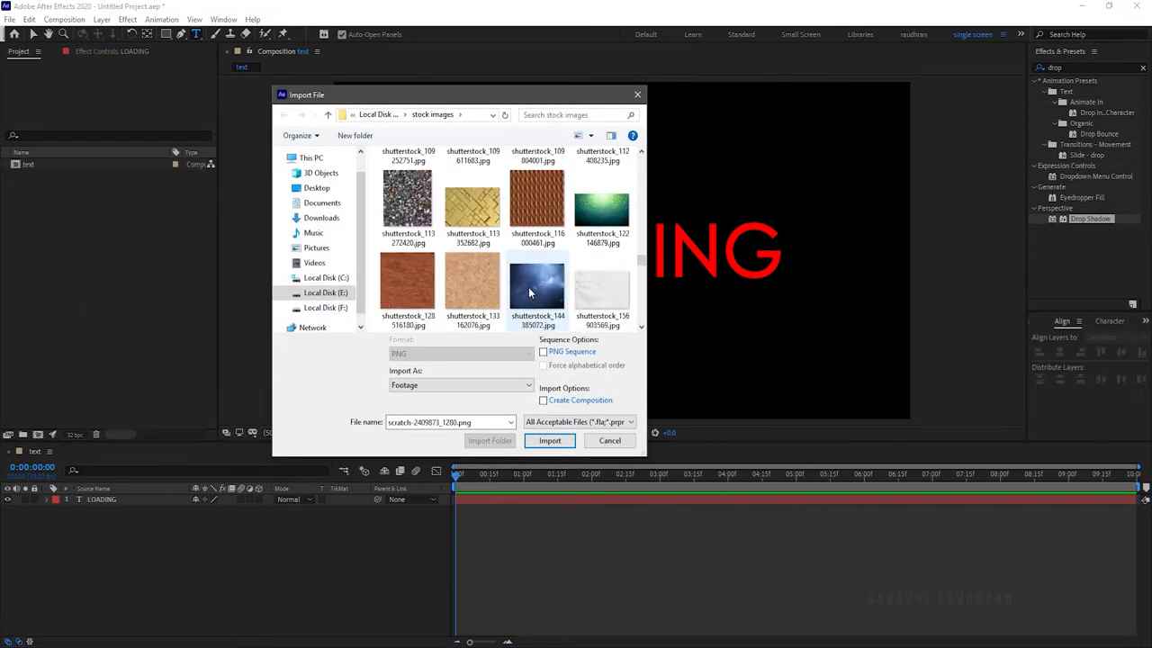
scroll(520, 290, "down", 10)
left_click(537, 230, "ctrl")
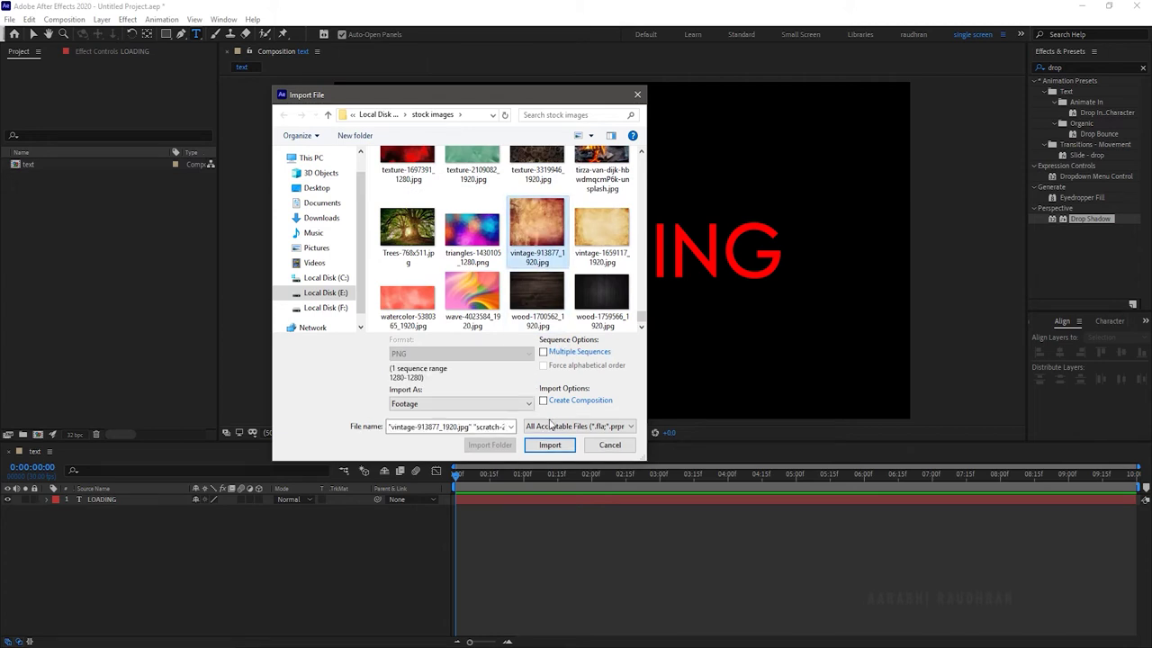
left_click(550, 439)
- Rename the scratch image to 'texture' and the vintage image to 'bg'
left_click(39, 163)
right_click(40, 163)
left_click(99, 362)
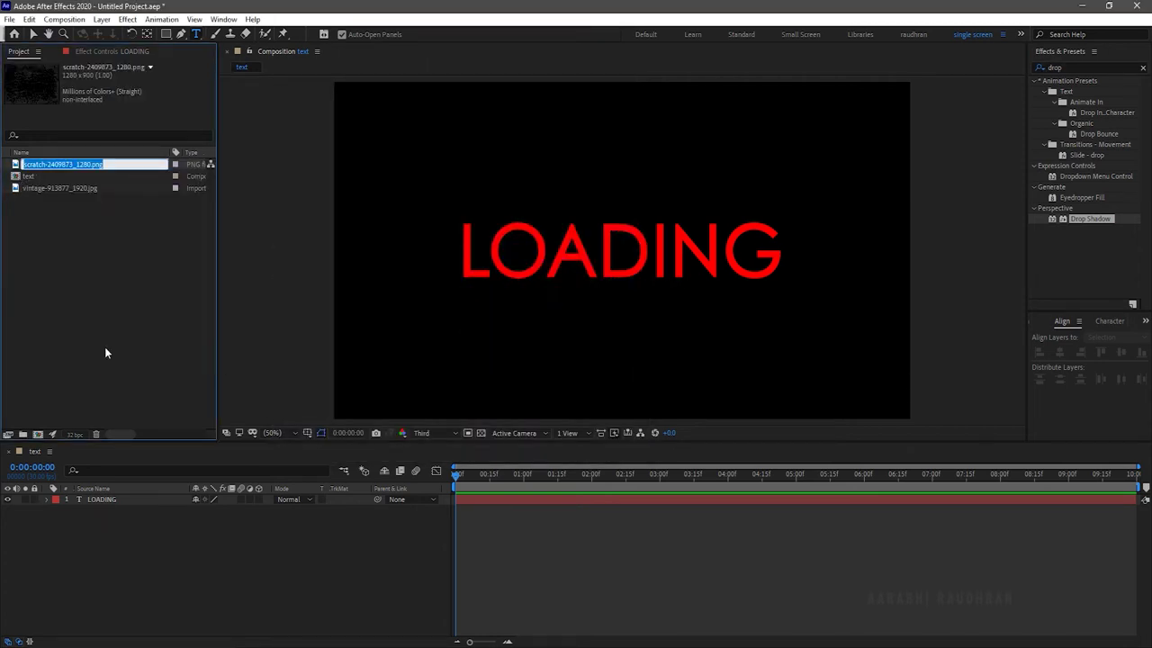
type("texture")
key("Return")
right_click(70, 188)
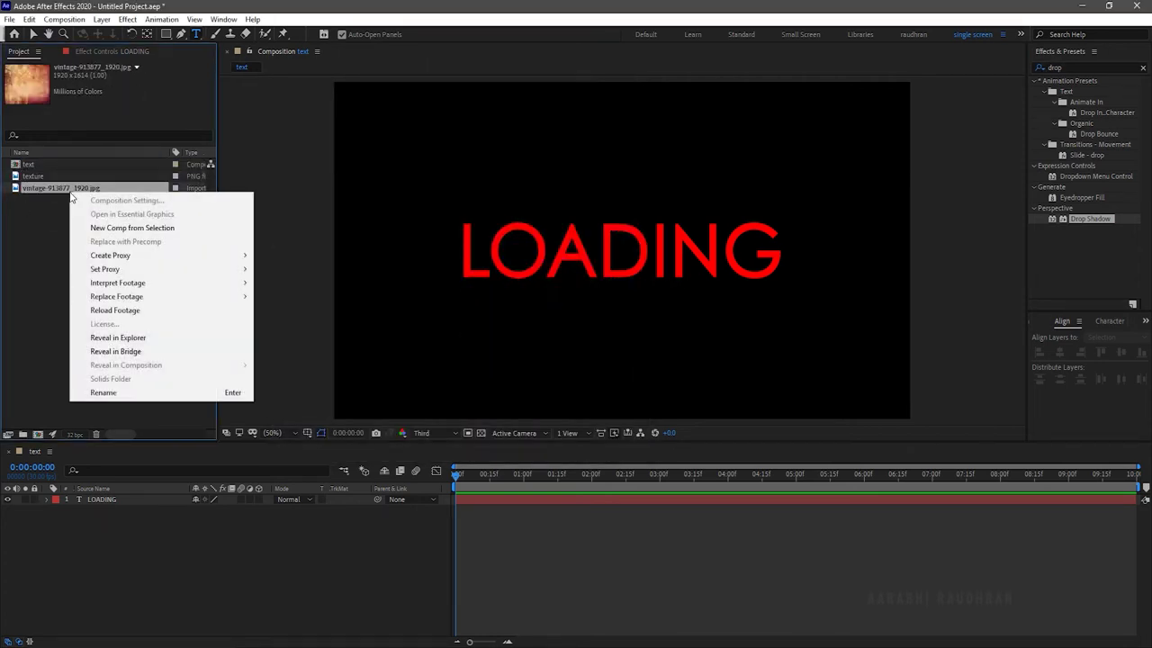
left_click(117, 378)
type("bg")
key("Return")
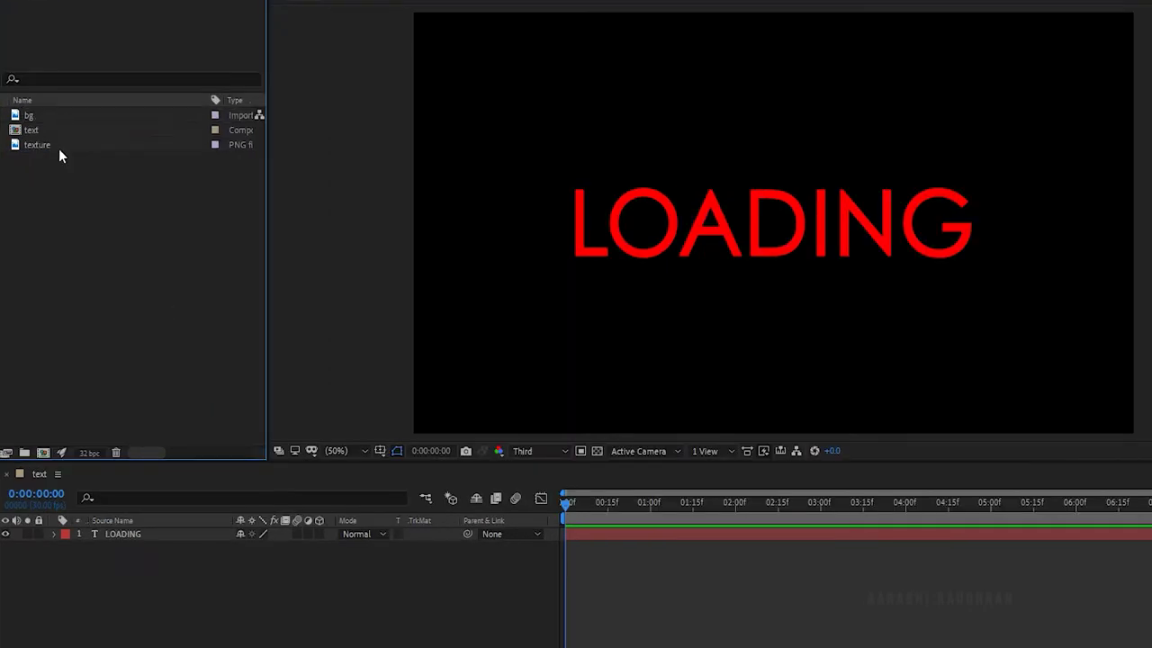
- Place the texture layer above LOADING and scale it to 153%
left_click_drag(58, 148, 144, 528)
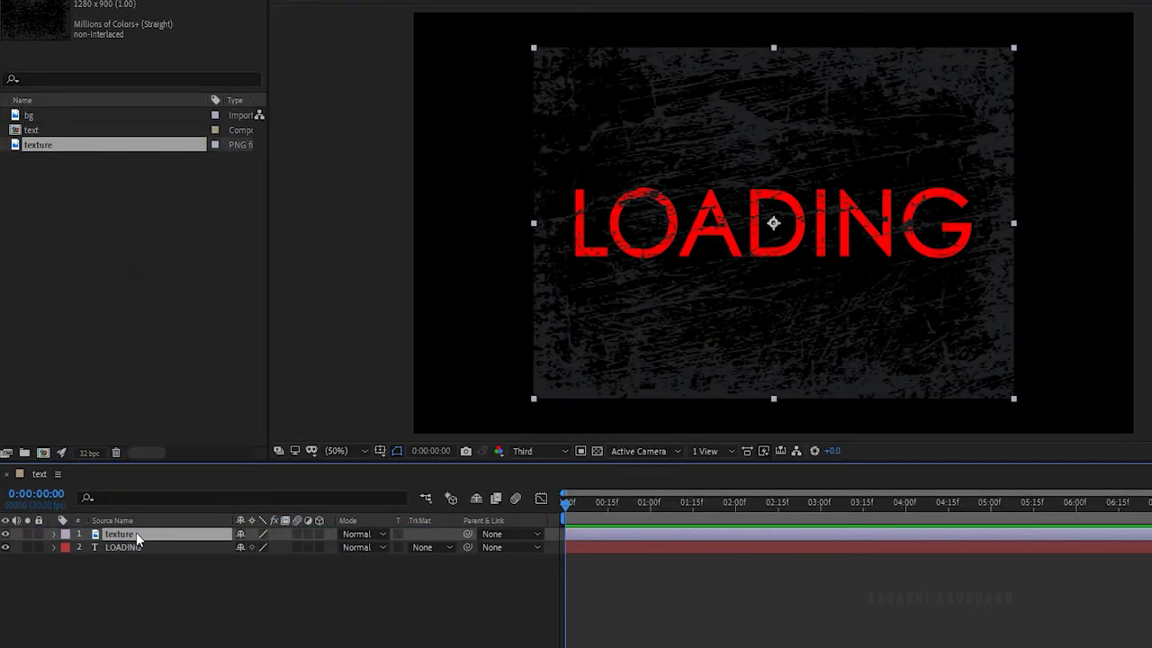
key("s")
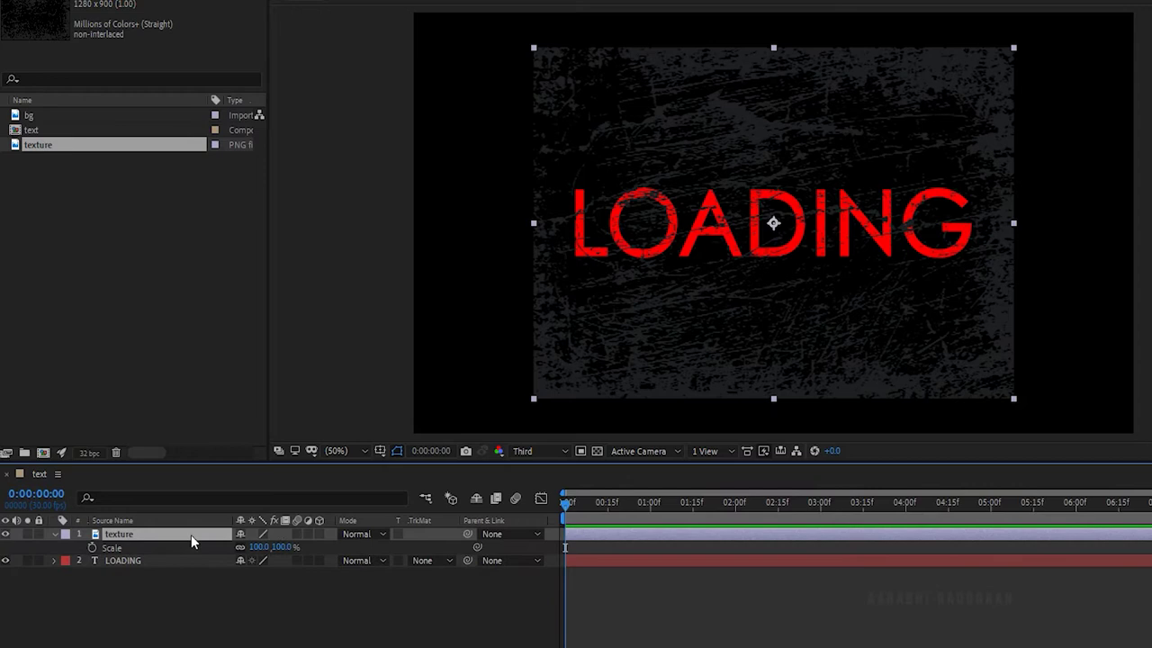
left_click_drag(265, 549, 298, 547)
left_click(386, 612)
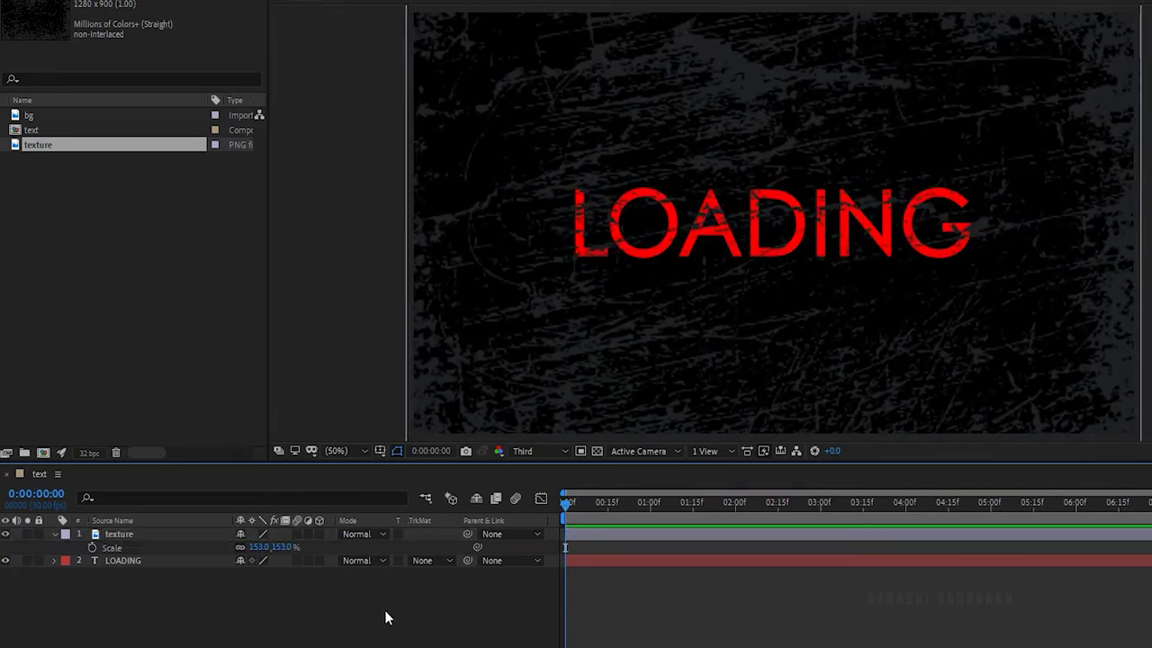
- Set LOADING's track matte to Alpha Inverted Matte using the texture layer
left_click(437, 560)
left_click(438, 559)
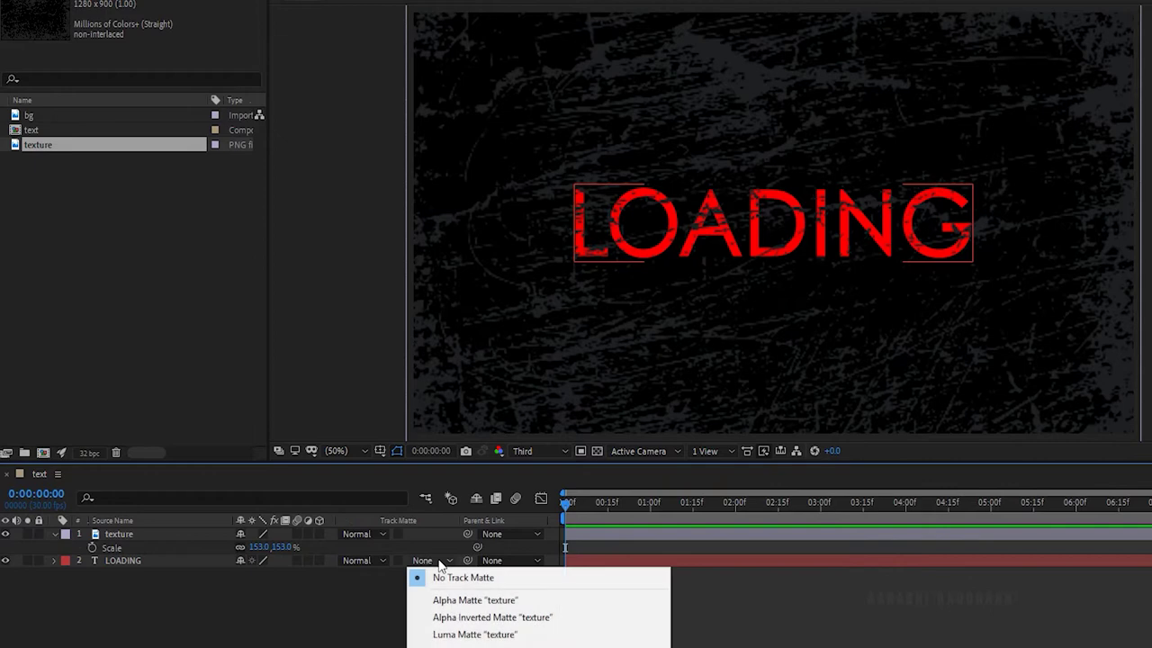
left_click(456, 619)
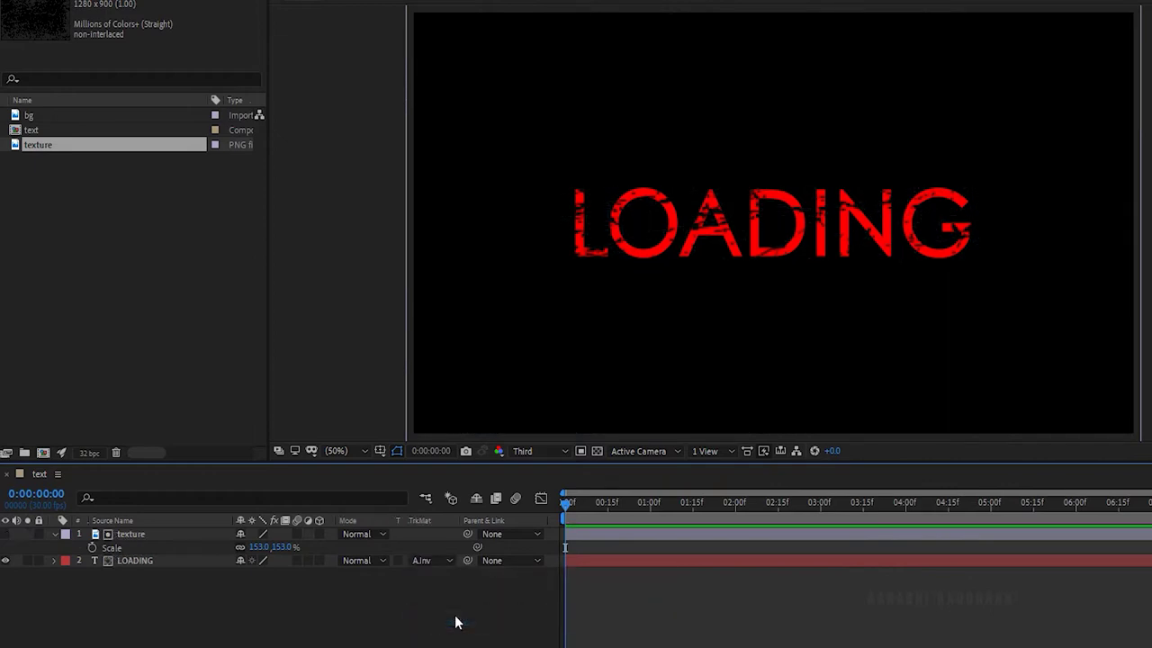
left_click(54, 535)
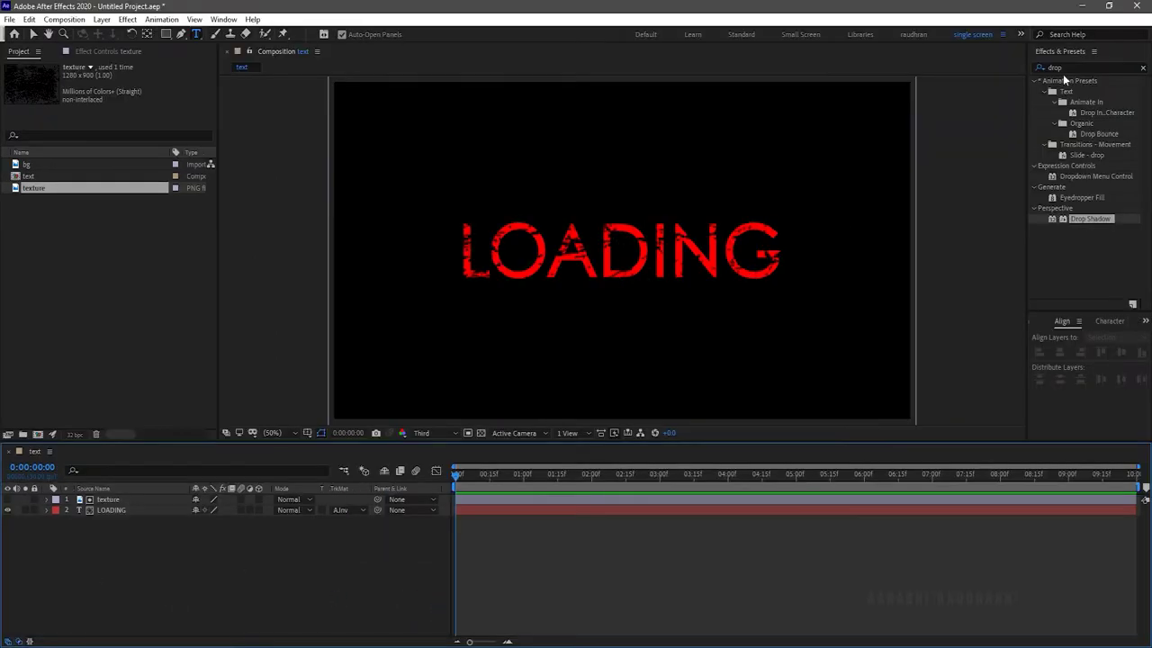
- Apply the Bars Lime preset to LOADING and adjust its Wiggle_frequency slider
left_click(1084, 65)
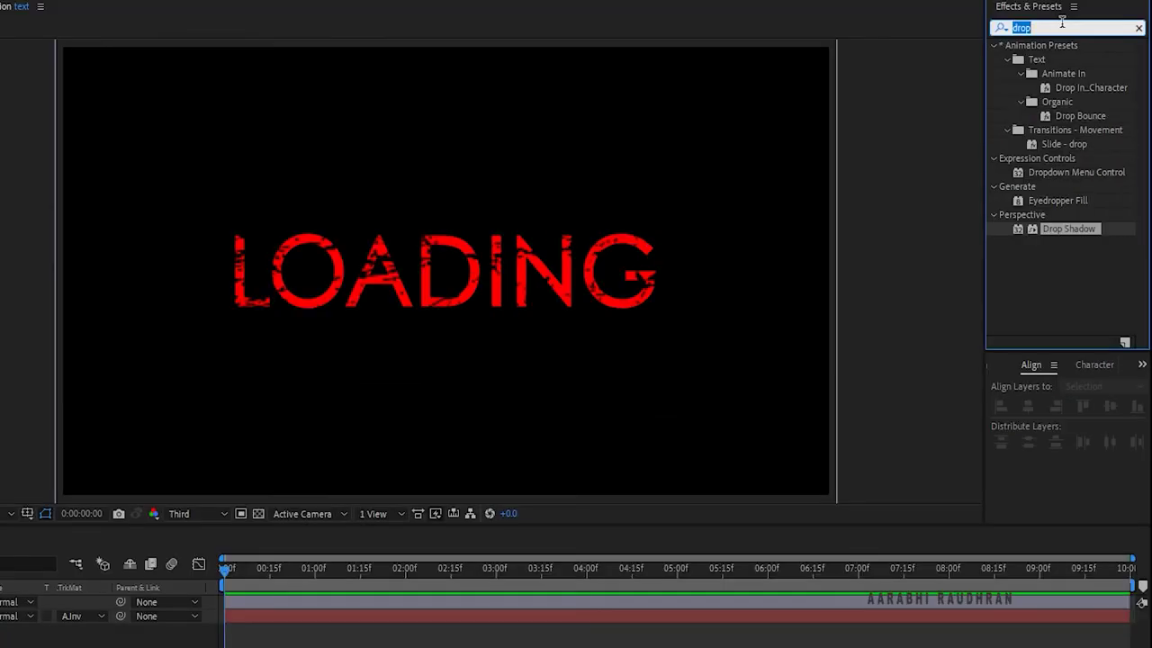
type("bars")
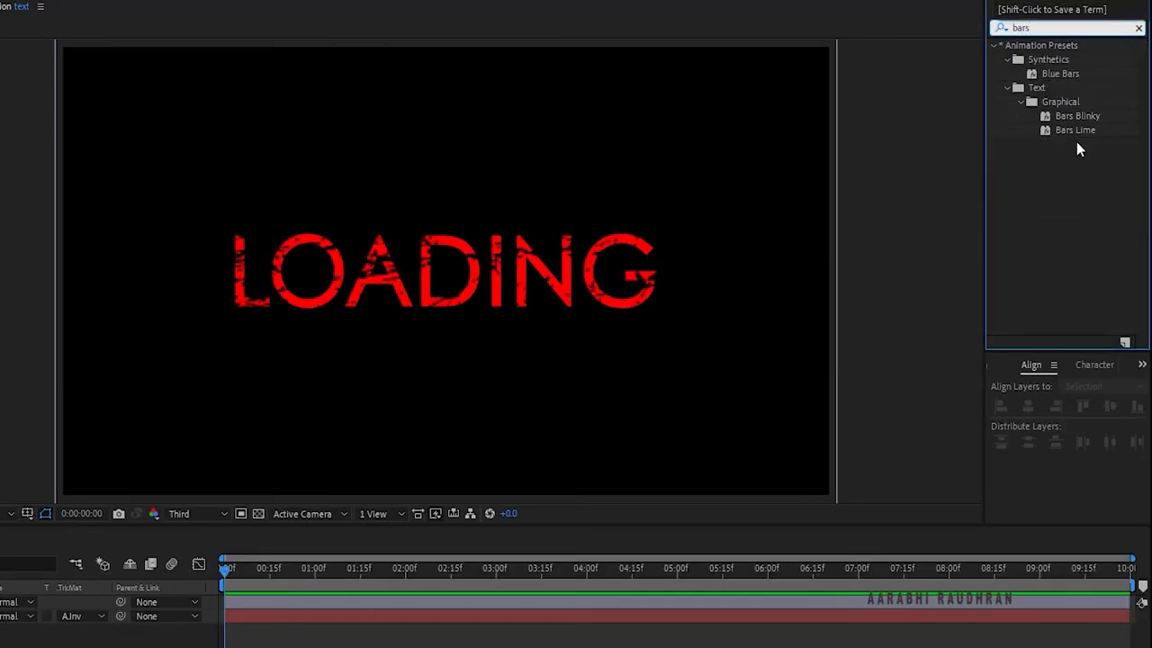
left_click_drag(1082, 137, 176, 507)
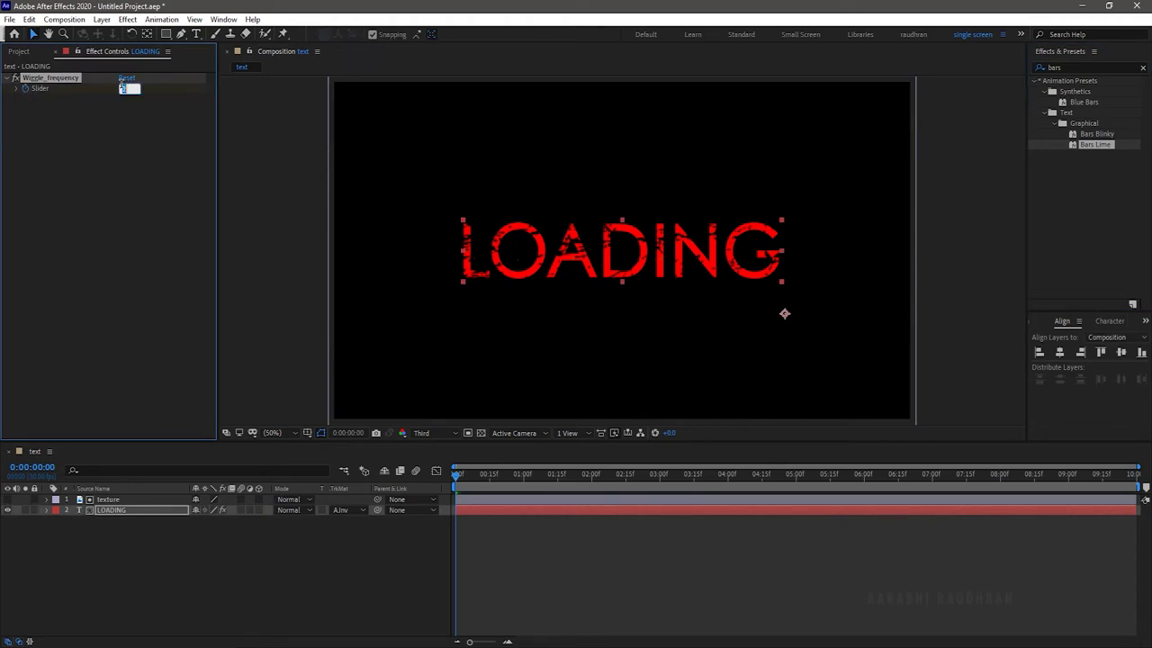
key("Return")
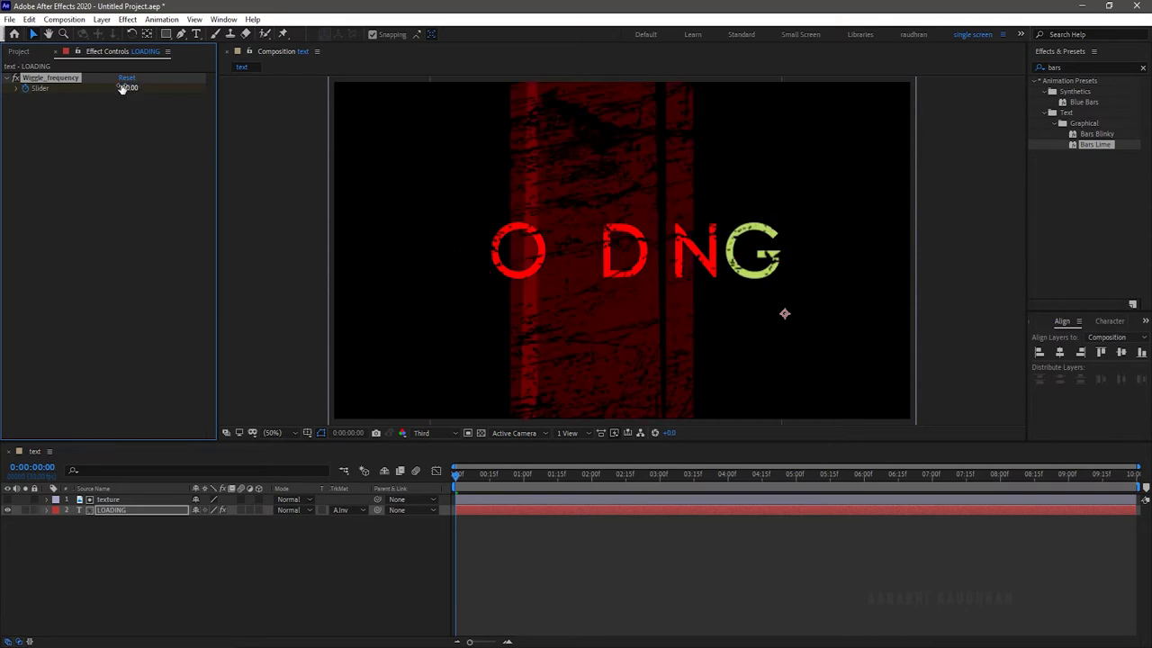
left_click(966, 473)
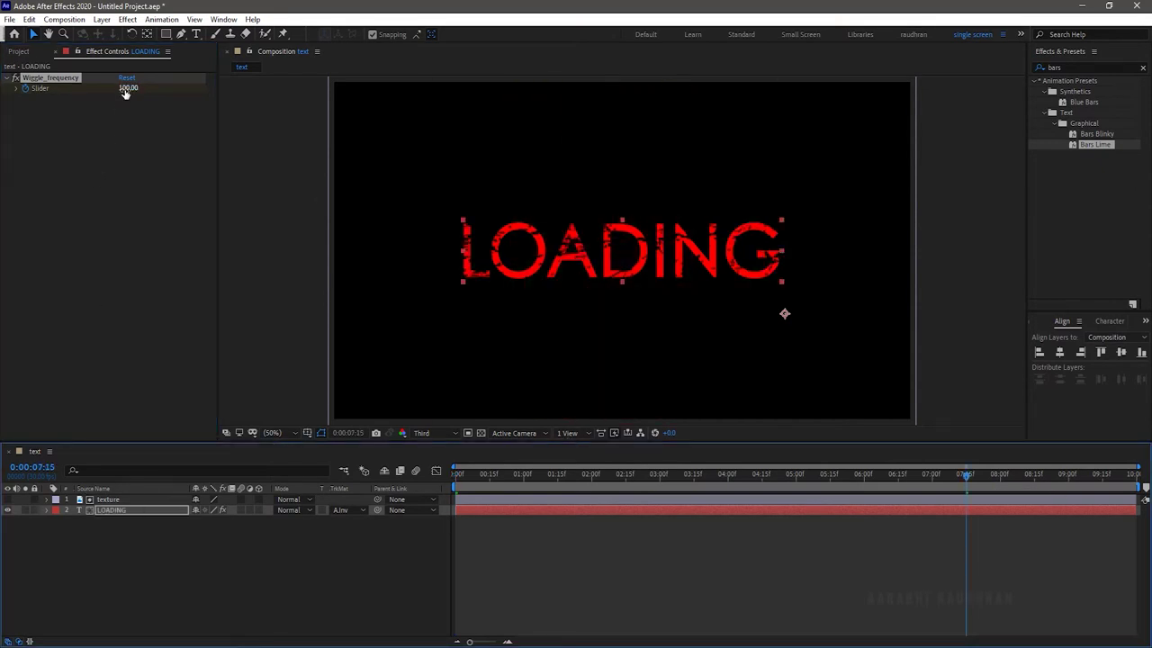
left_click(128, 88)
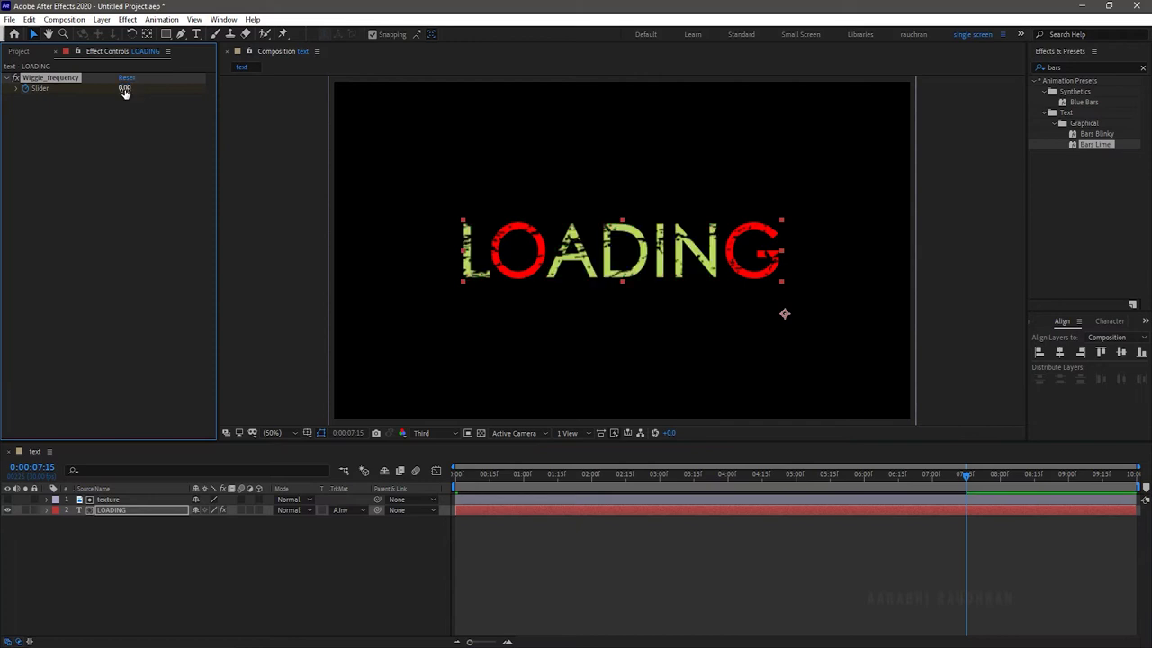
- Set the Color Chars animator's fill colour to red FF0000
left_click(45, 514)
left_click(56, 522)
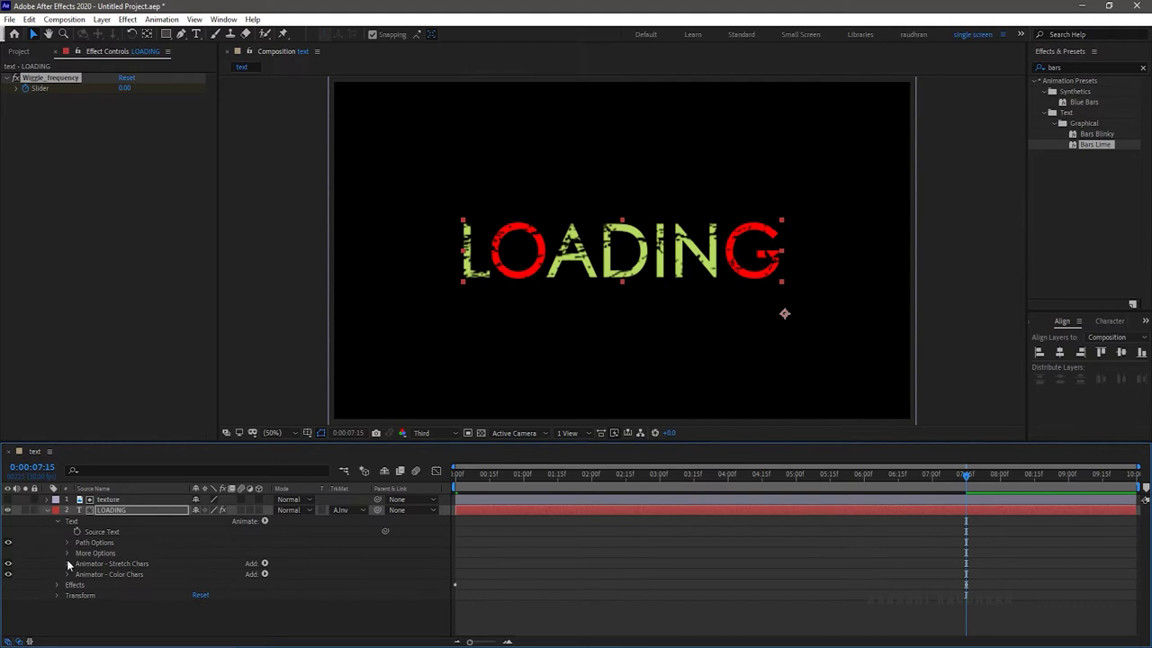
left_click(67, 574)
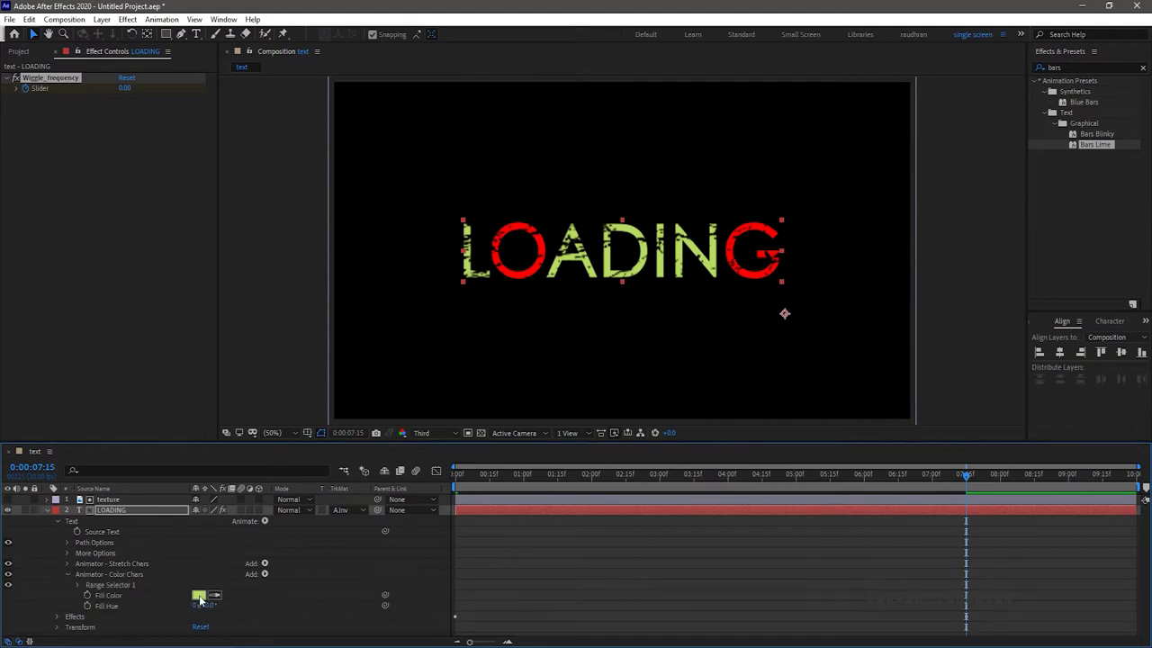
left_click(199, 596)
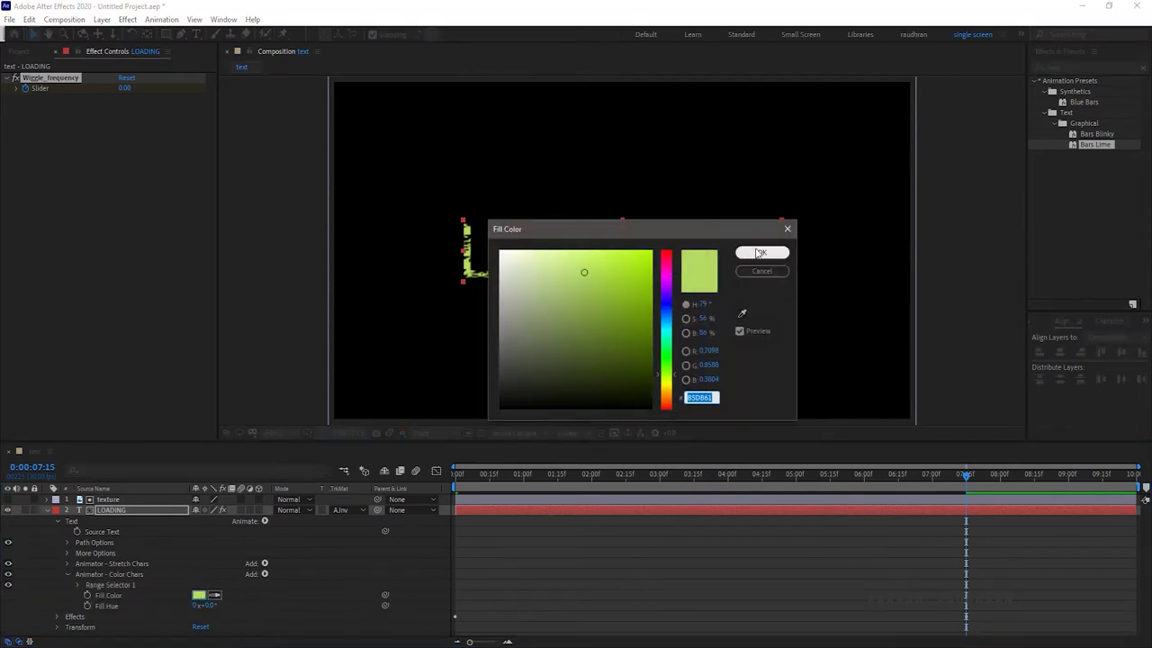
left_click_drag(723, 229, 920, 157)
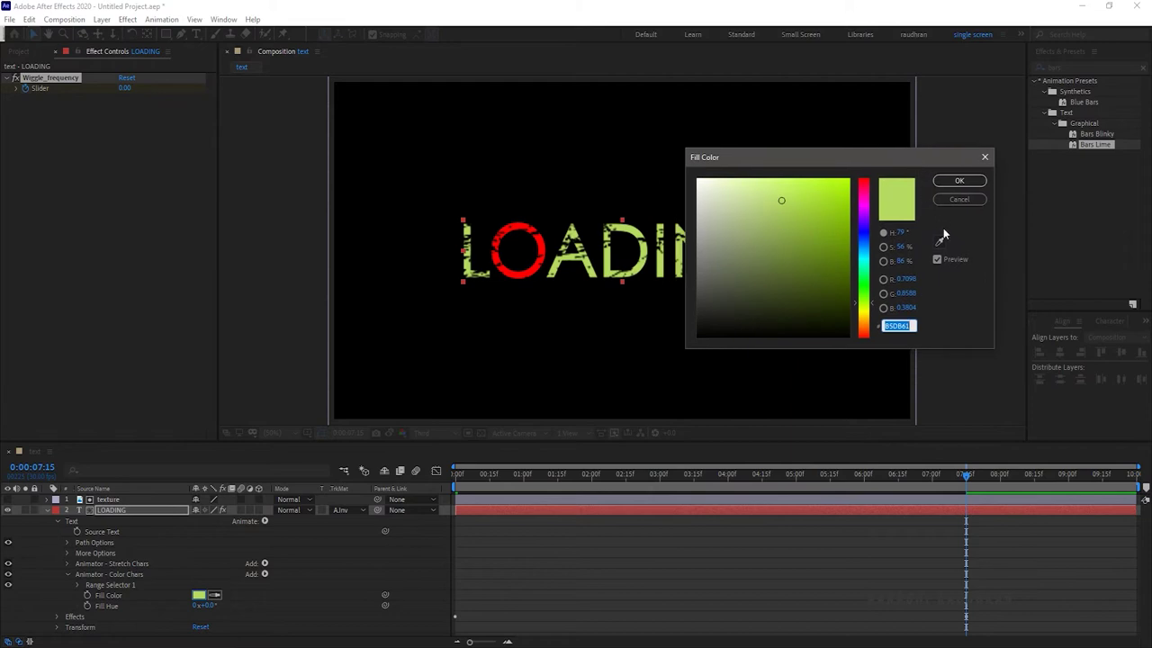
left_click(939, 242)
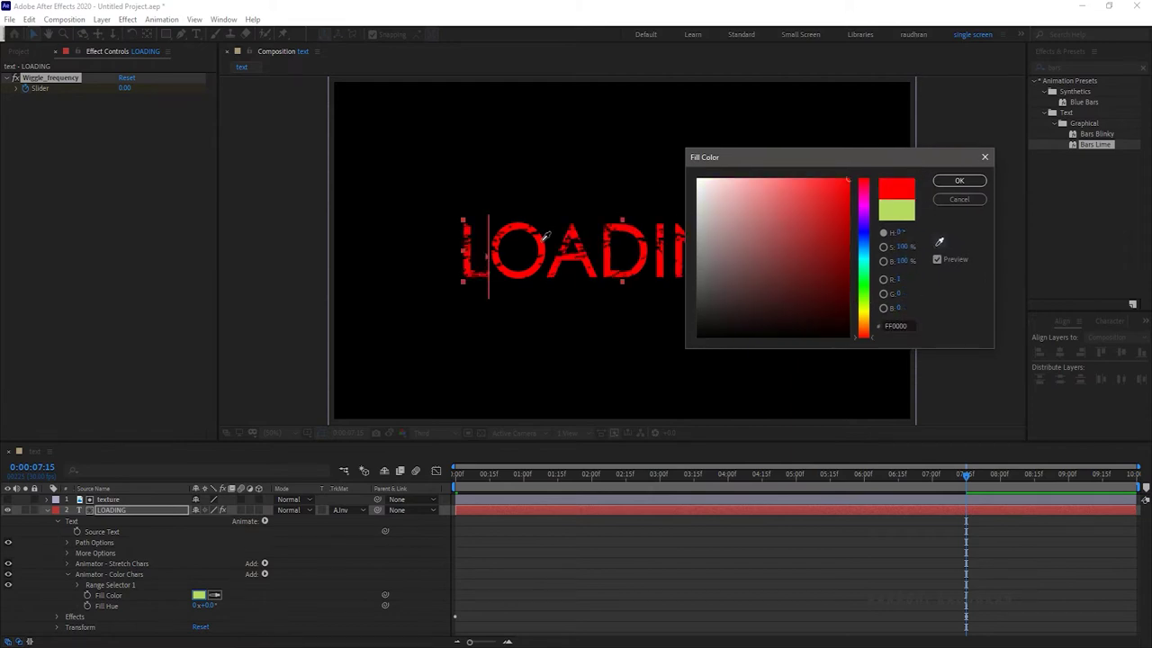
left_click(959, 180)
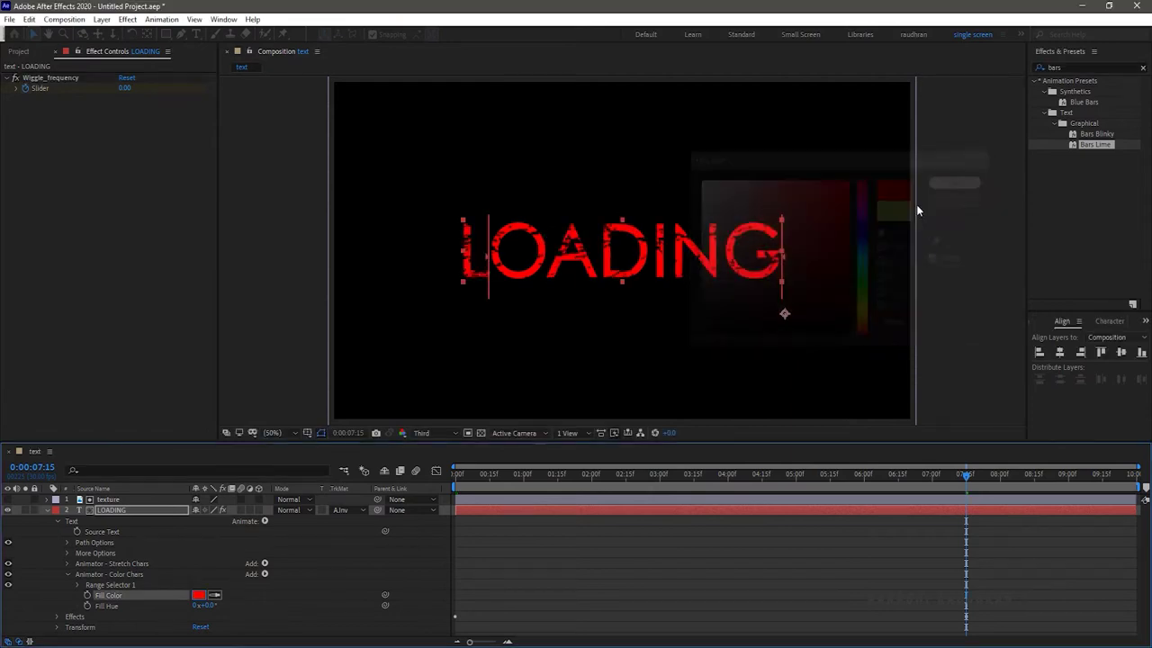
left_click(48, 510)
left_click(137, 574)
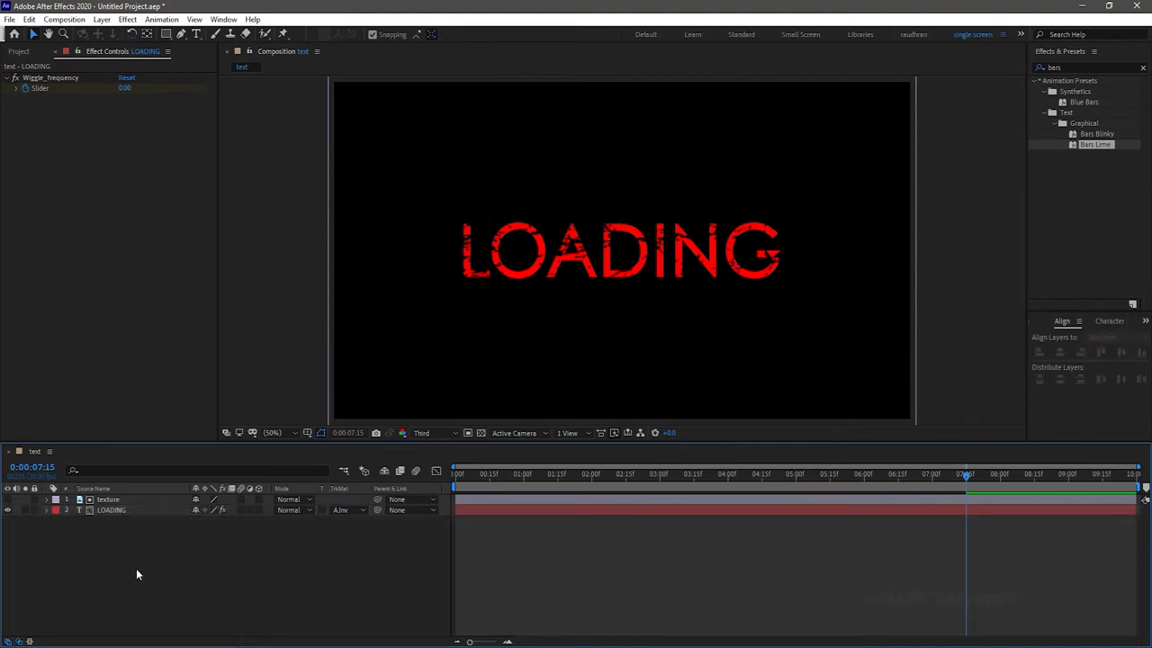
- Apply the Algorithm text preset to LOADING and reveal its keyframes
left_click(1062, 65)
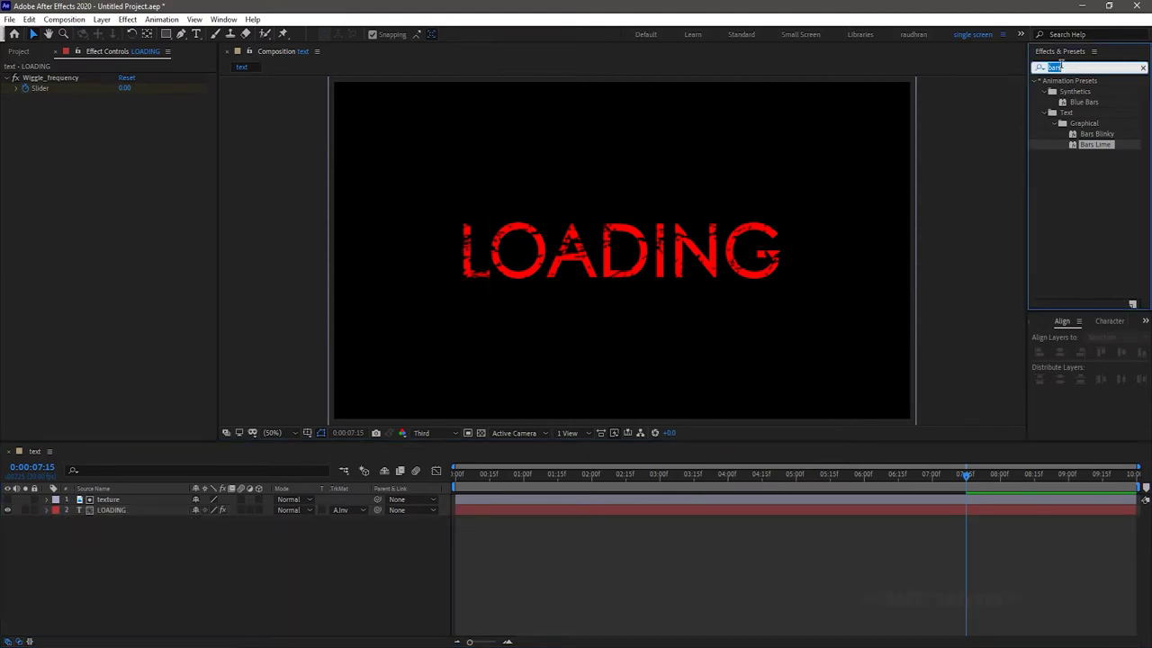
type("algo")
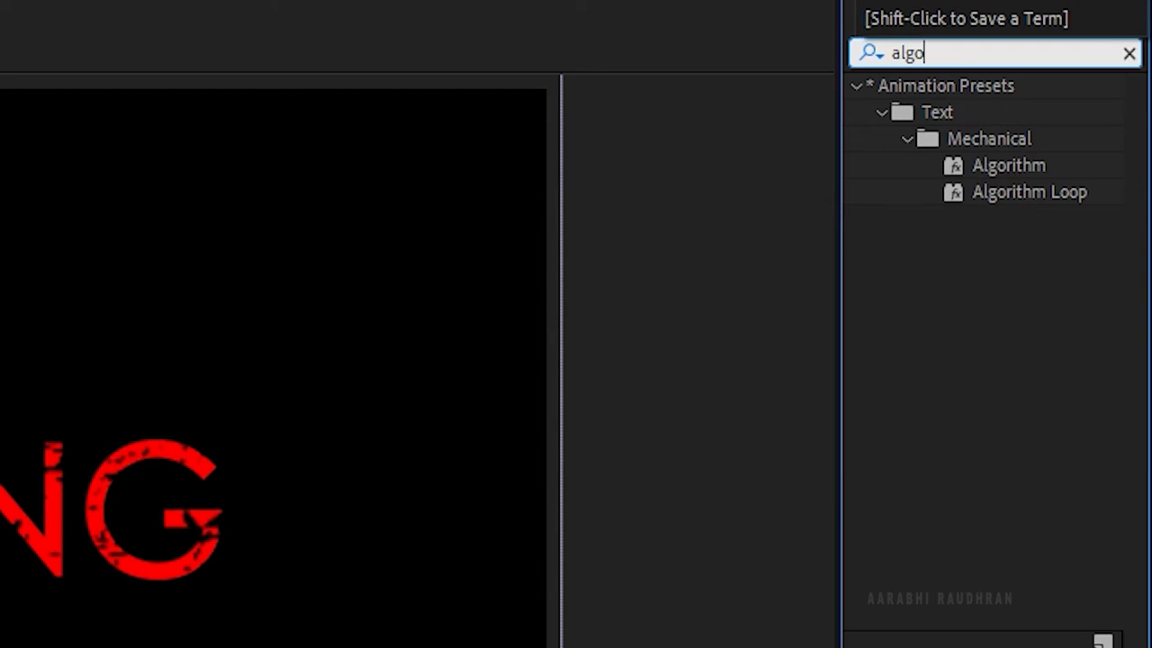
type("r")
left_click_drag(1019, 164, 126, 512)
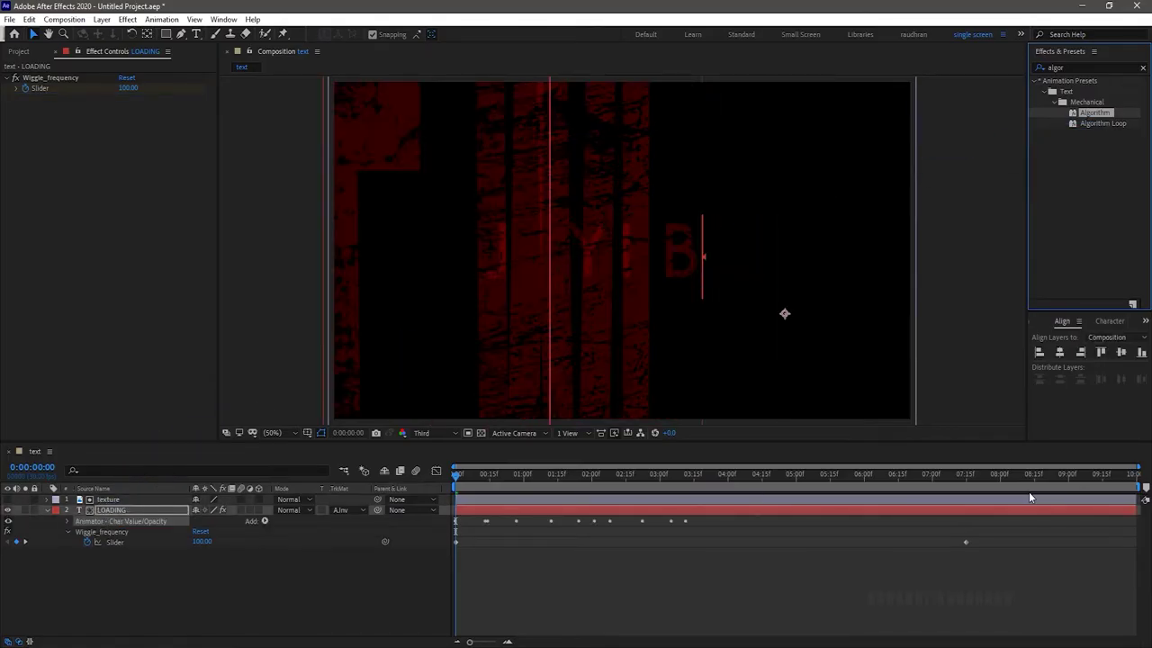
left_click(137, 513)
key("u")
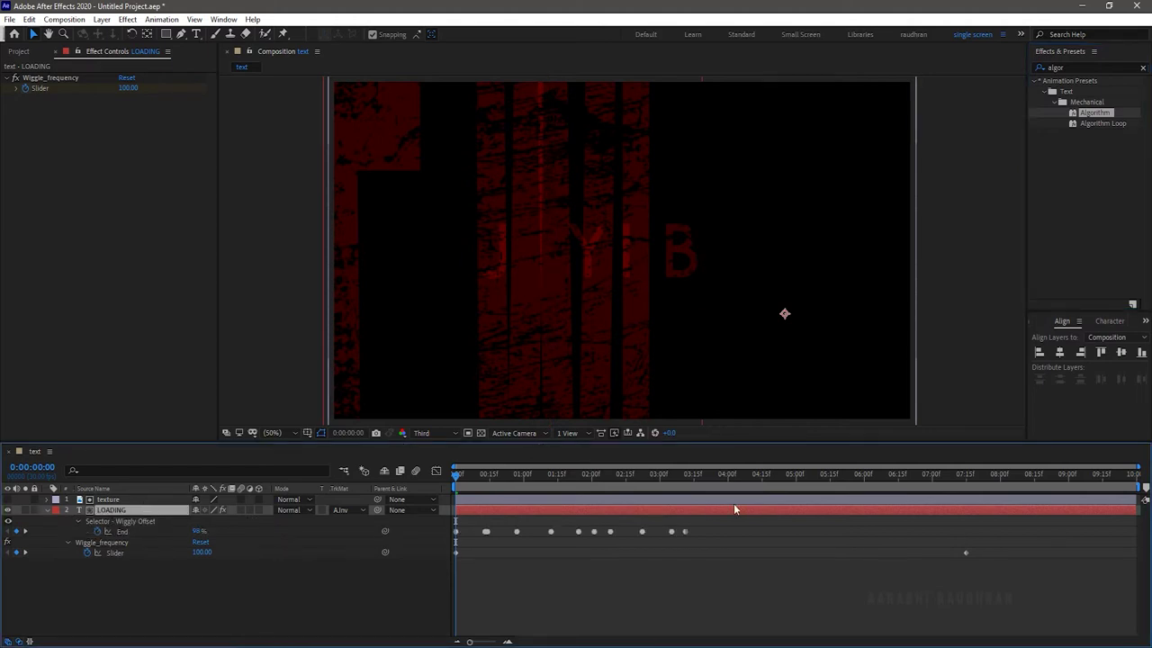
- Stretch the End keyframes out to about 7:15 and preview the animation
left_click_drag(704, 527, 451, 542)
left_click_drag(686, 531, 762, 536)
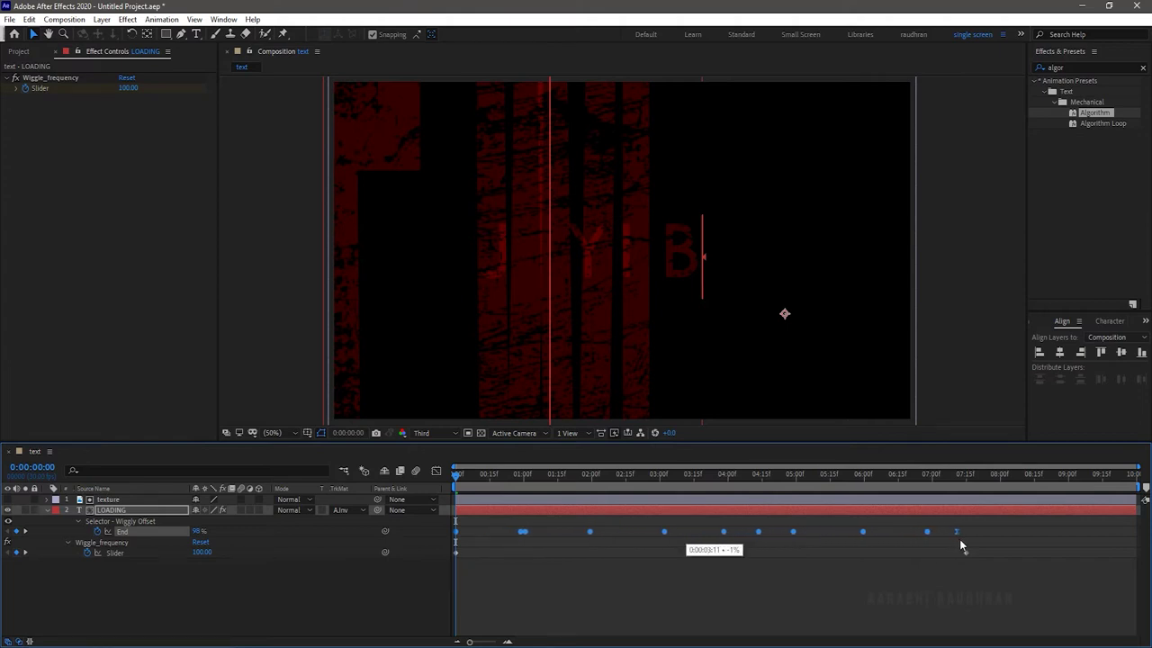
left_click_drag(967, 545, 968, 549)
left_click(969, 584)
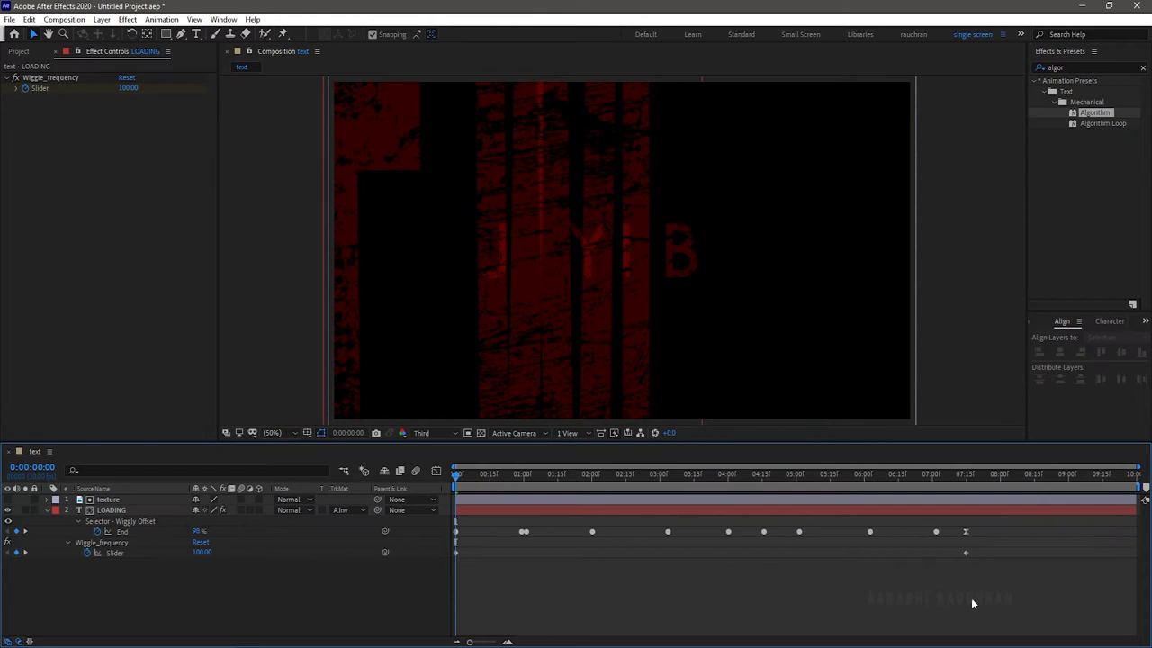
key("space")
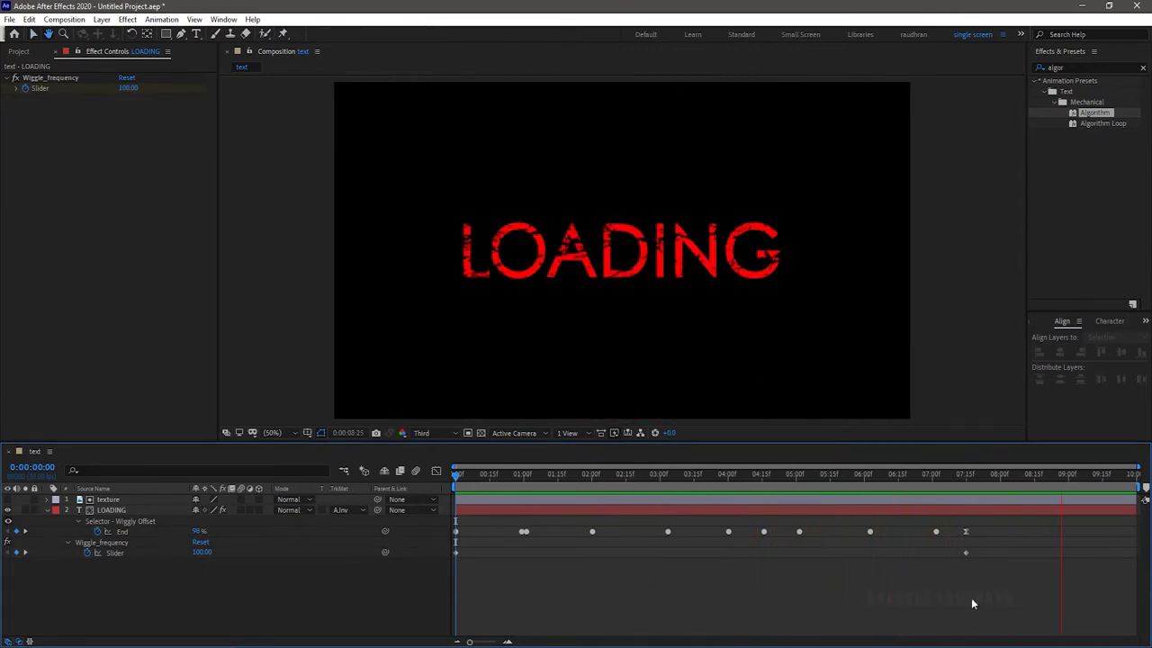
key("space")
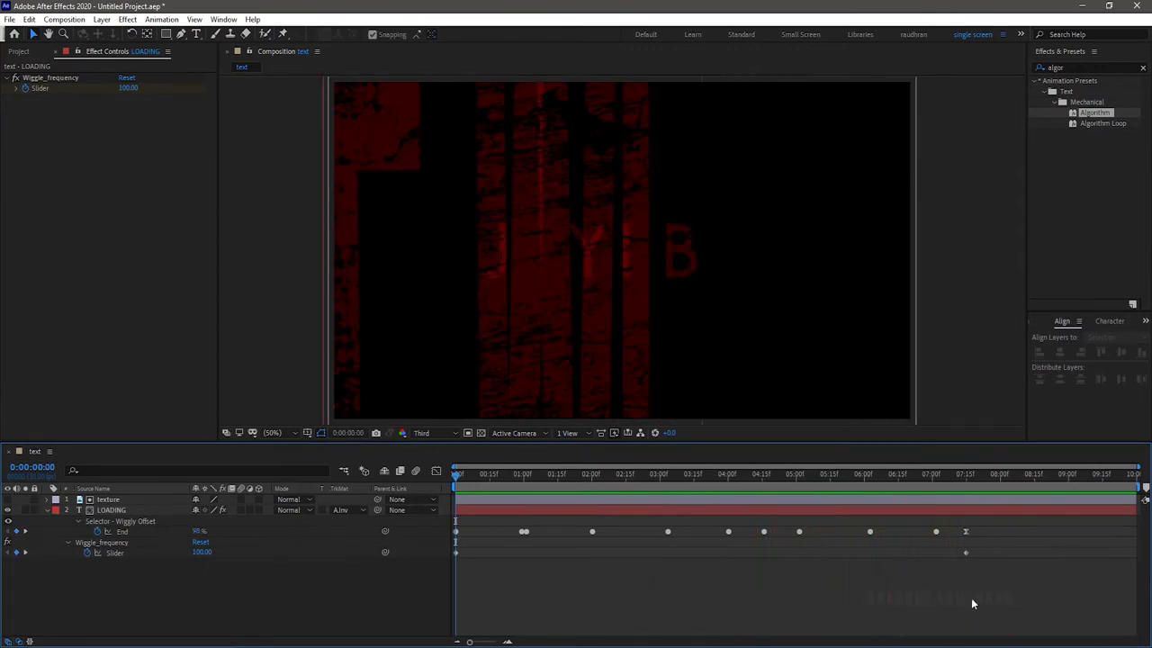
left_click(47, 511)
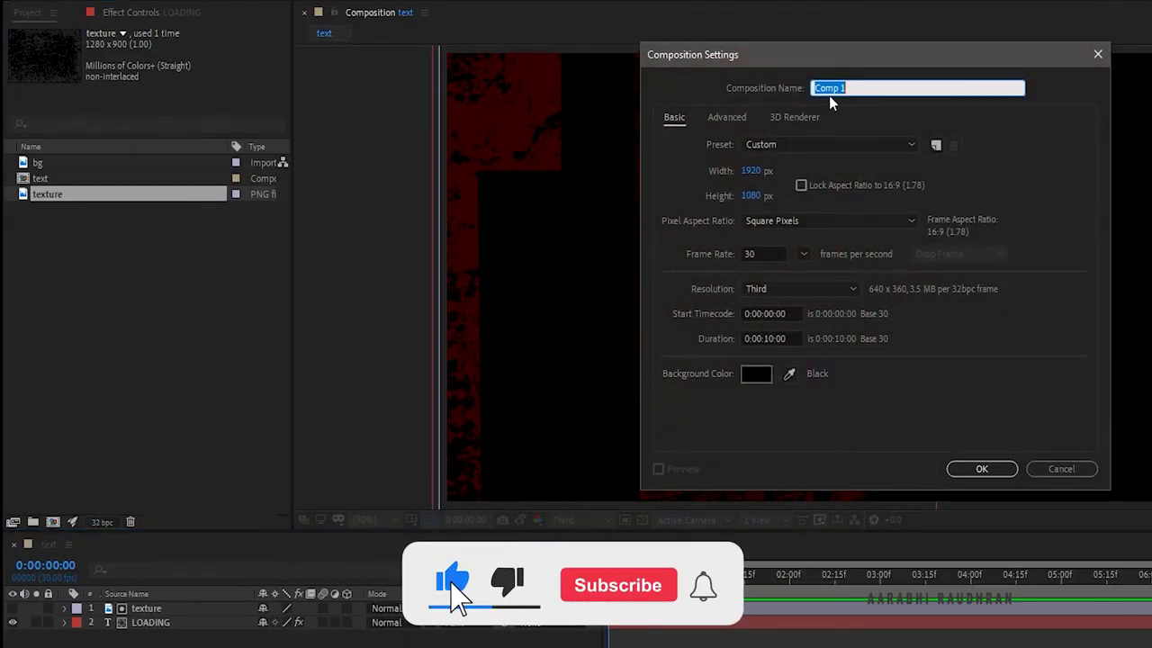
- Create a 'reveal' comp, nest the text comp inside, and name a new solid noise
type("reveal")
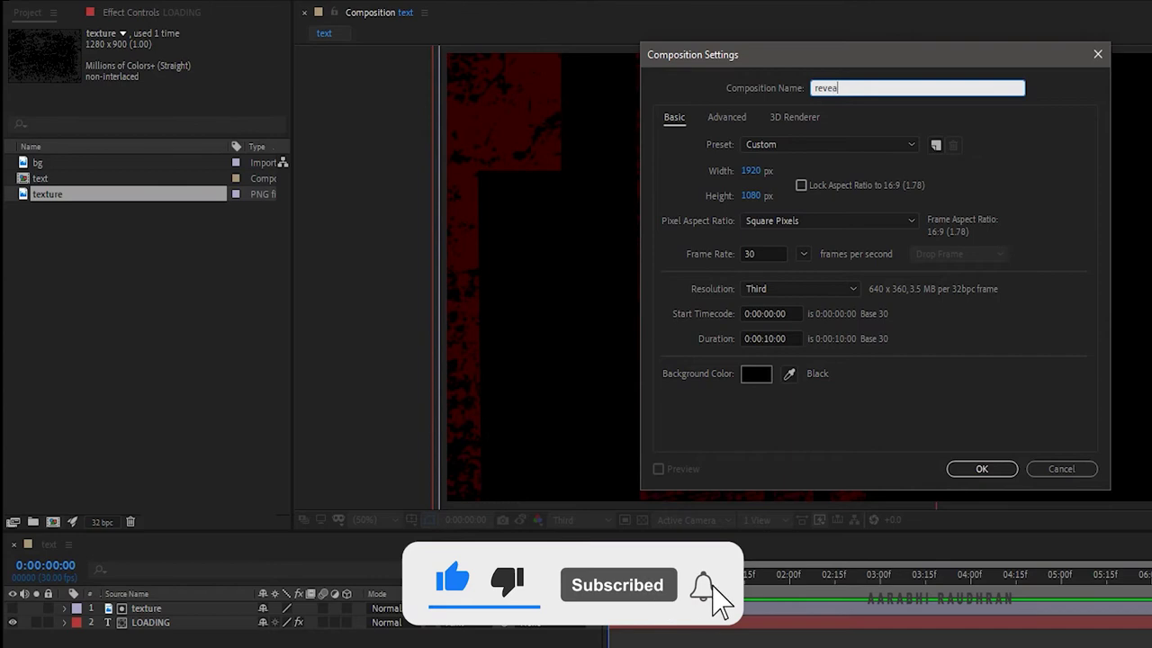
left_click(980, 469)
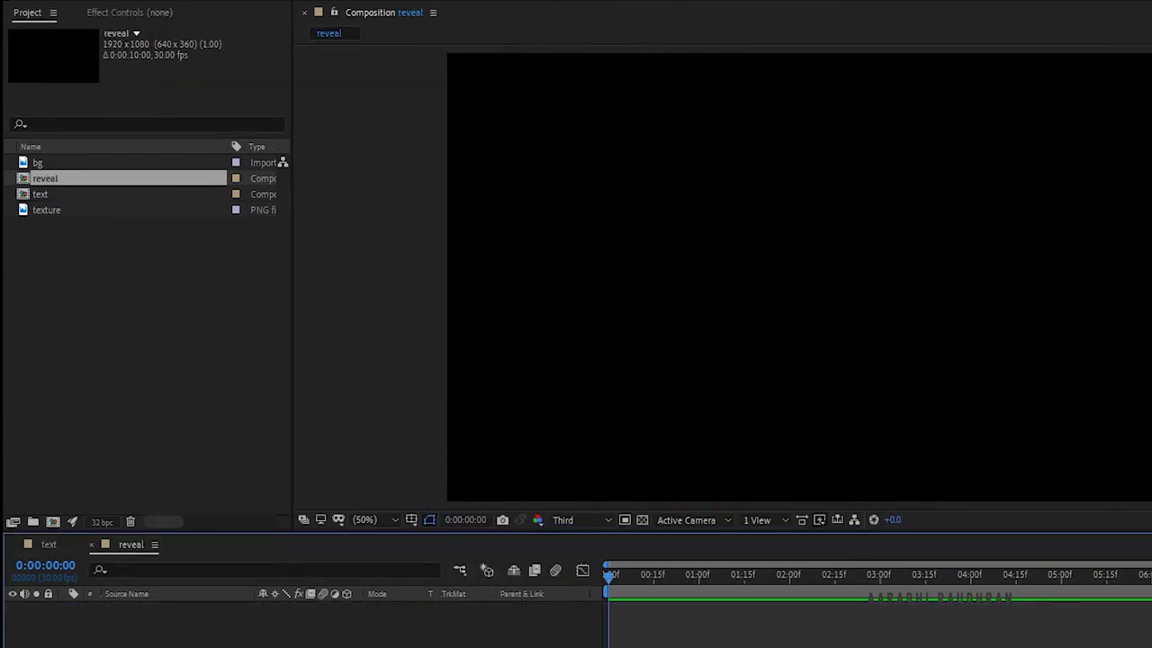
left_click_drag(48, 194, 174, 632)
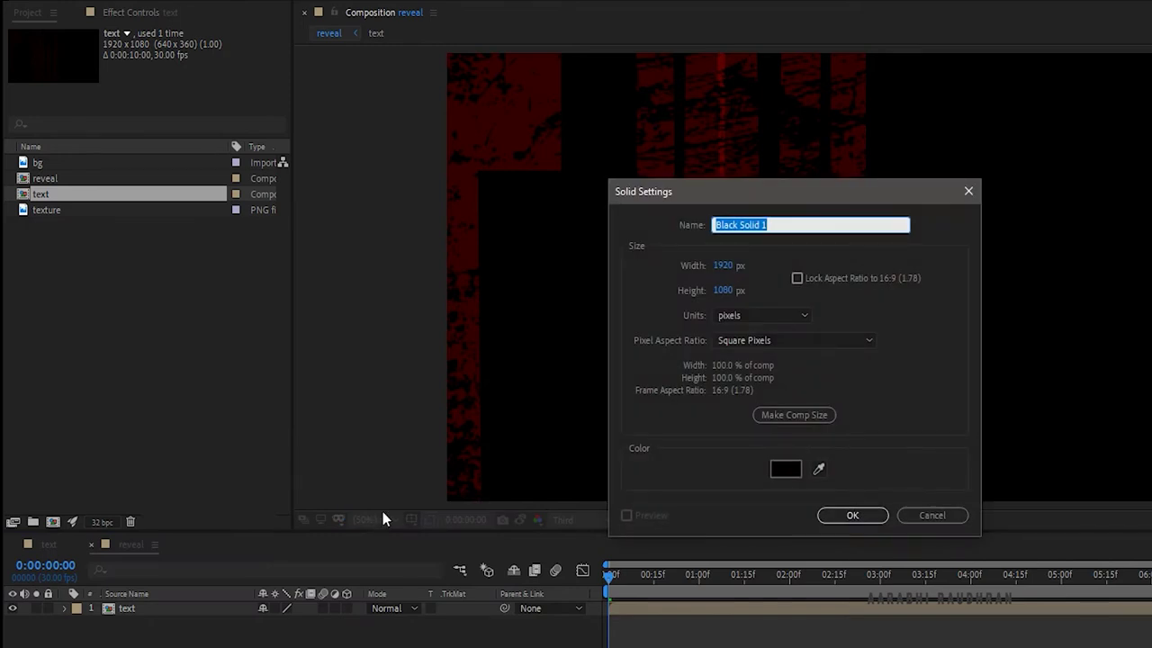
type("rois")
- Add the Fractal Noise effect to the black noise solid
left_click(851, 514)
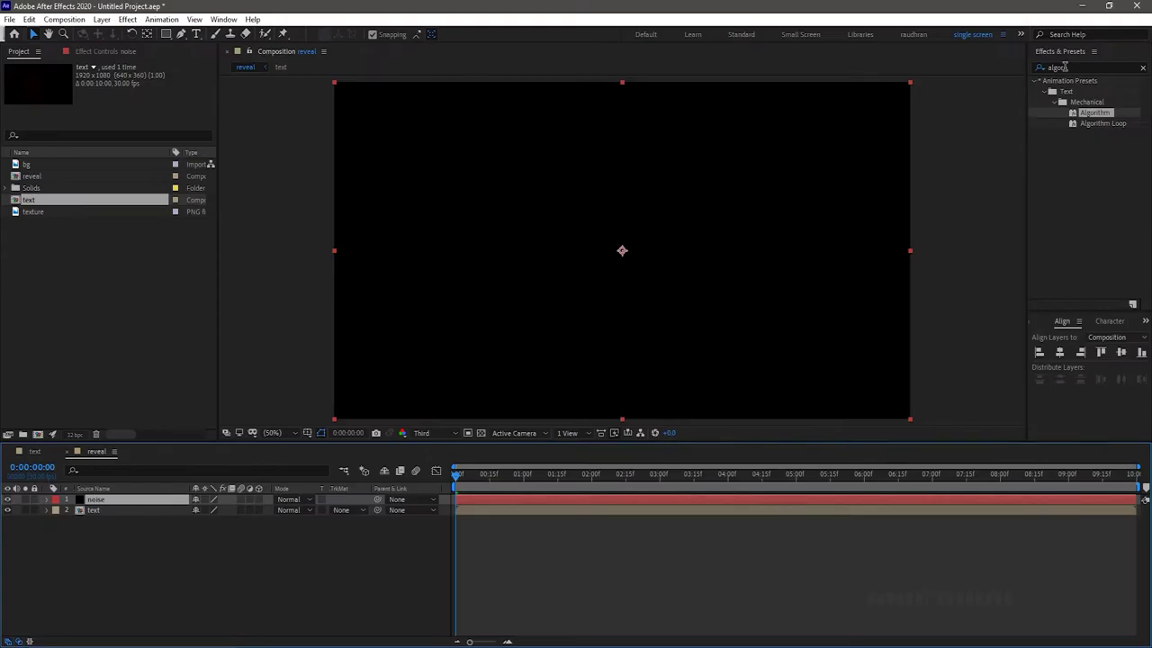
double_click(1057, 68)
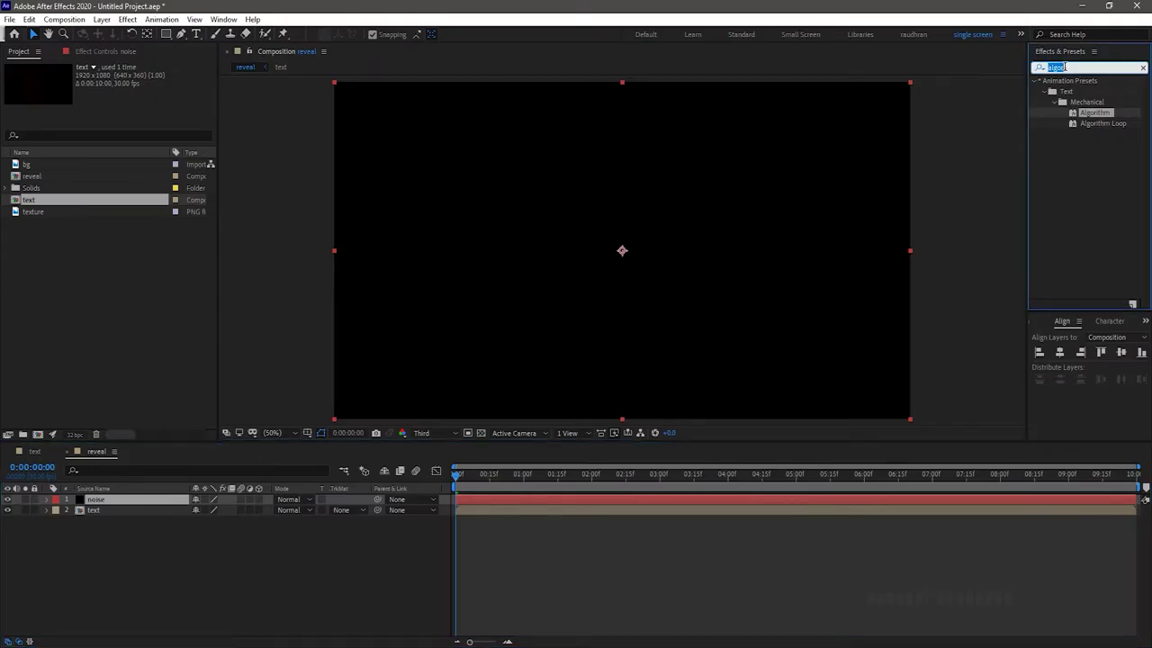
type("fracta")
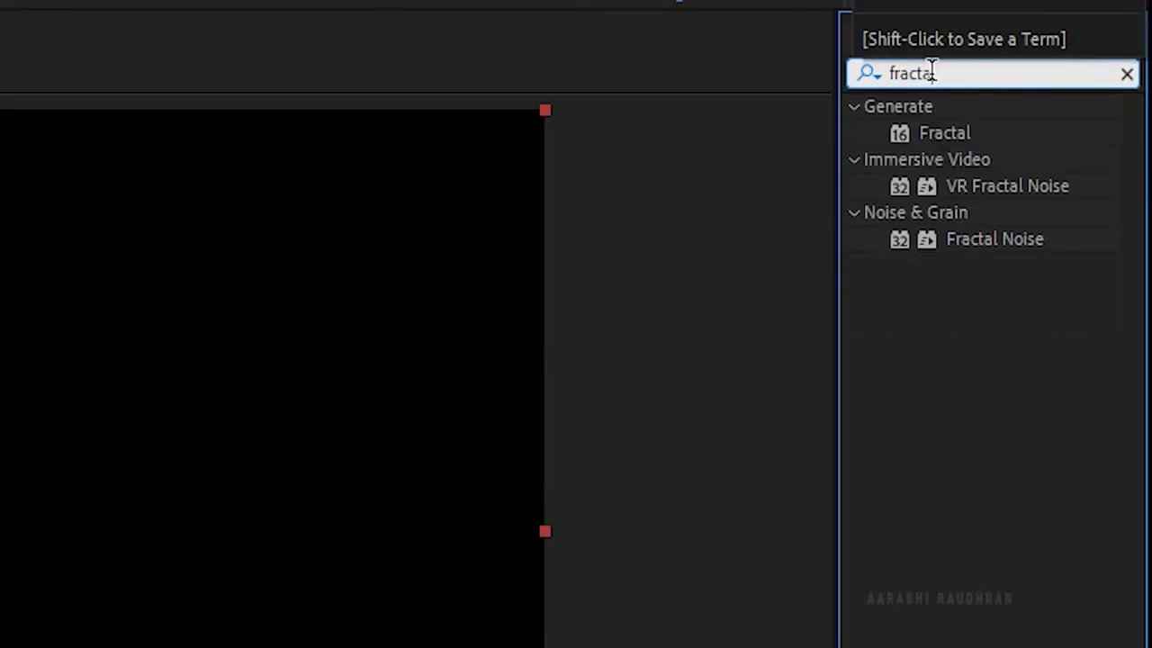
left_click_drag(994, 238, 131, 497)
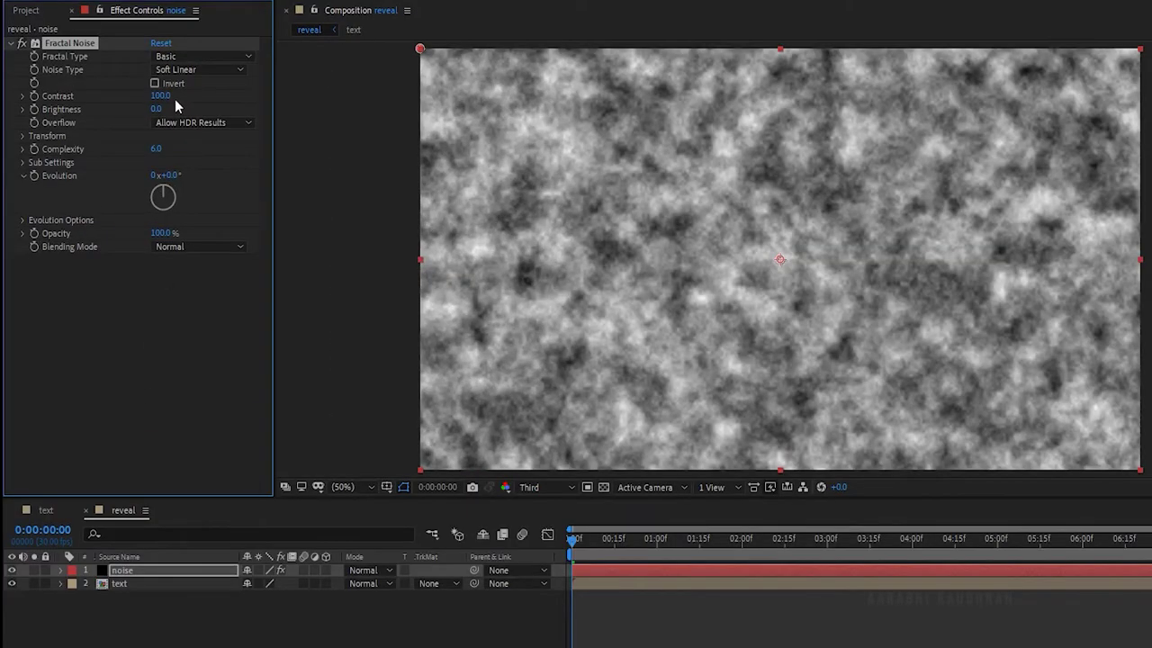
- Set Fractal Type Dynamic, Noise Type Linear, Contrast 1500 and Complexity 10
left_click(202, 56)
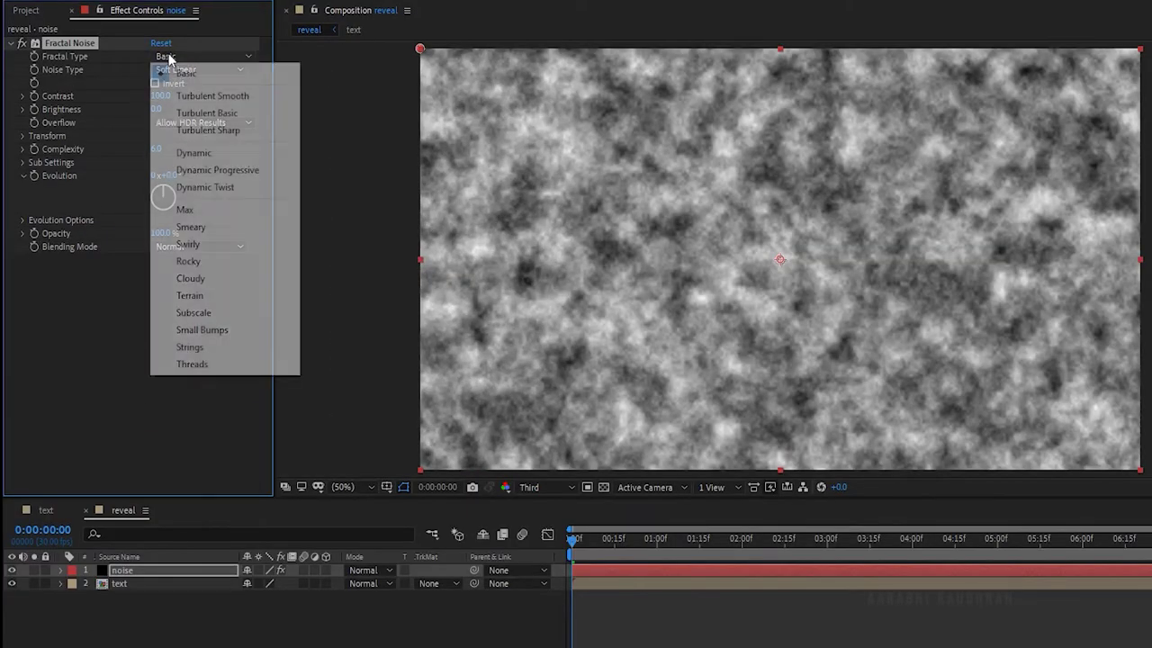
left_click(220, 150)
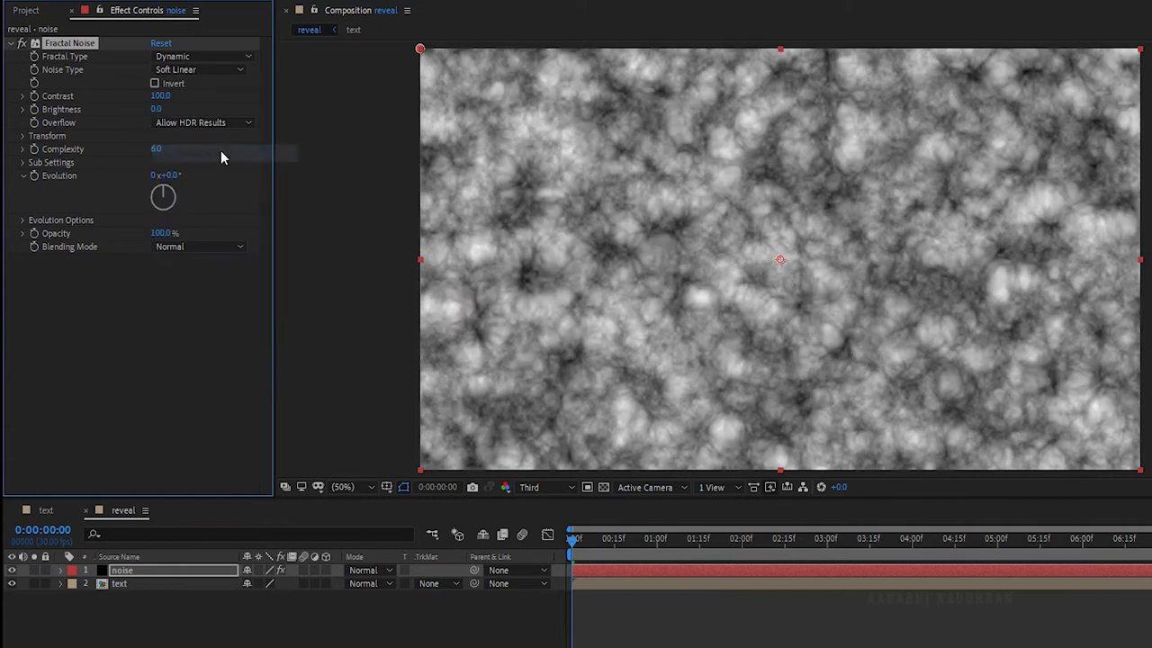
left_click(202, 69)
left_click(190, 103)
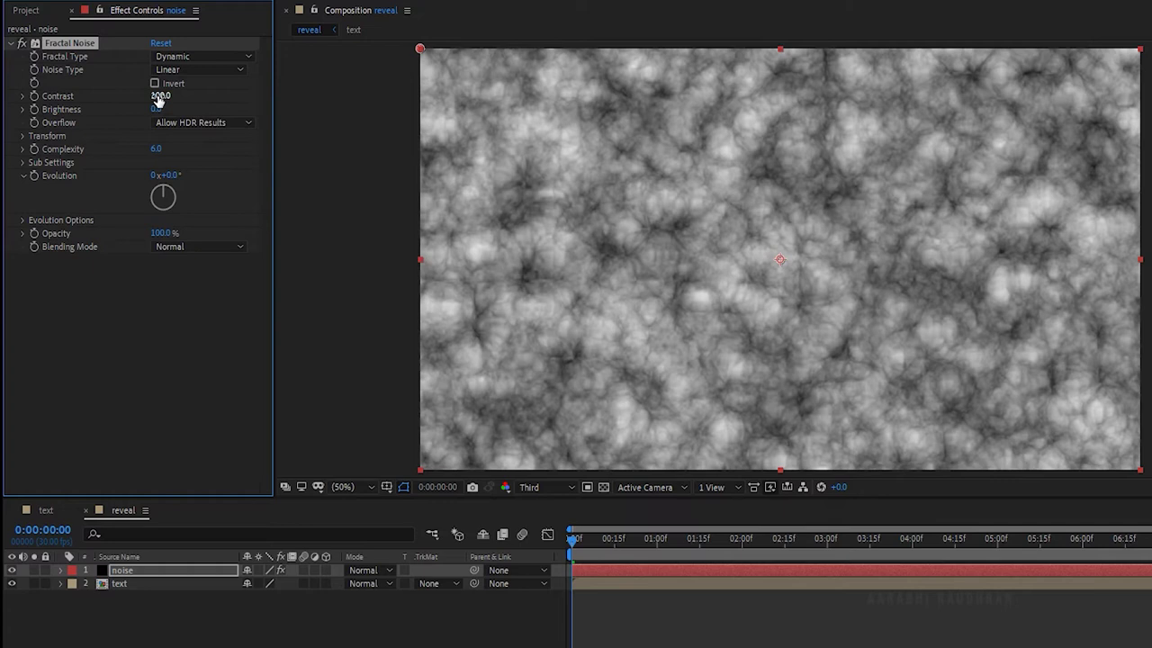
left_click(159, 96)
type("1500")
key("Return")
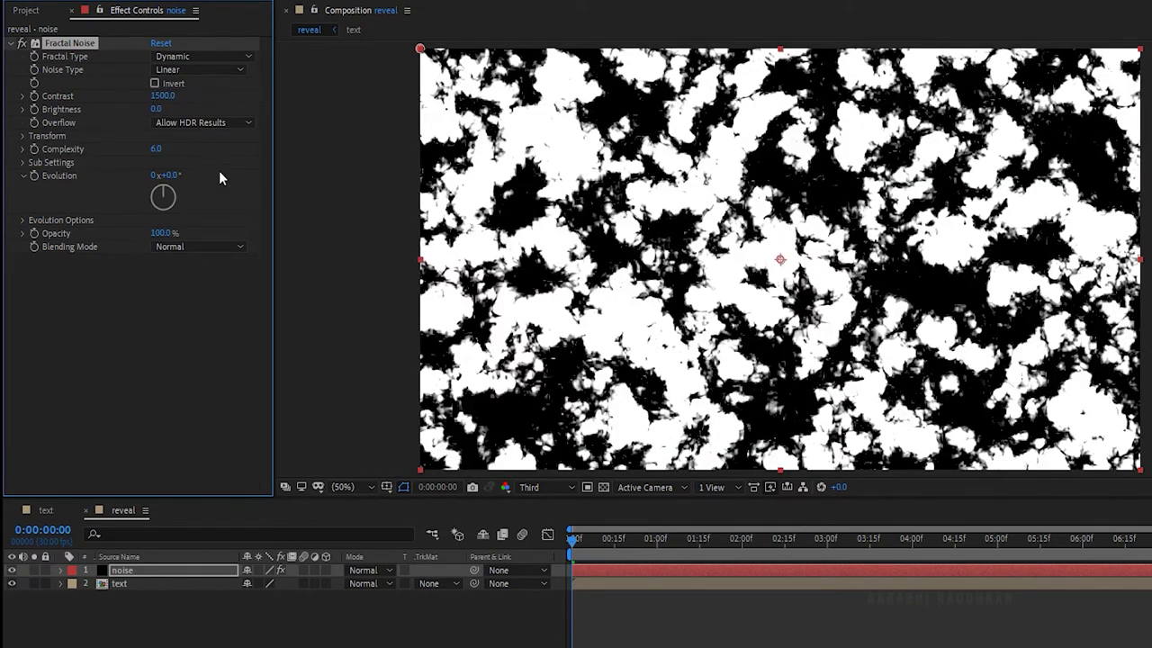
left_click(156, 147)
type("1")
key("Return")
- Keyframe the noise Brightness at -600 on the first frame
left_click_drag(162, 110, 60, 113)
left_click_drag(160, 111, 49, 112)
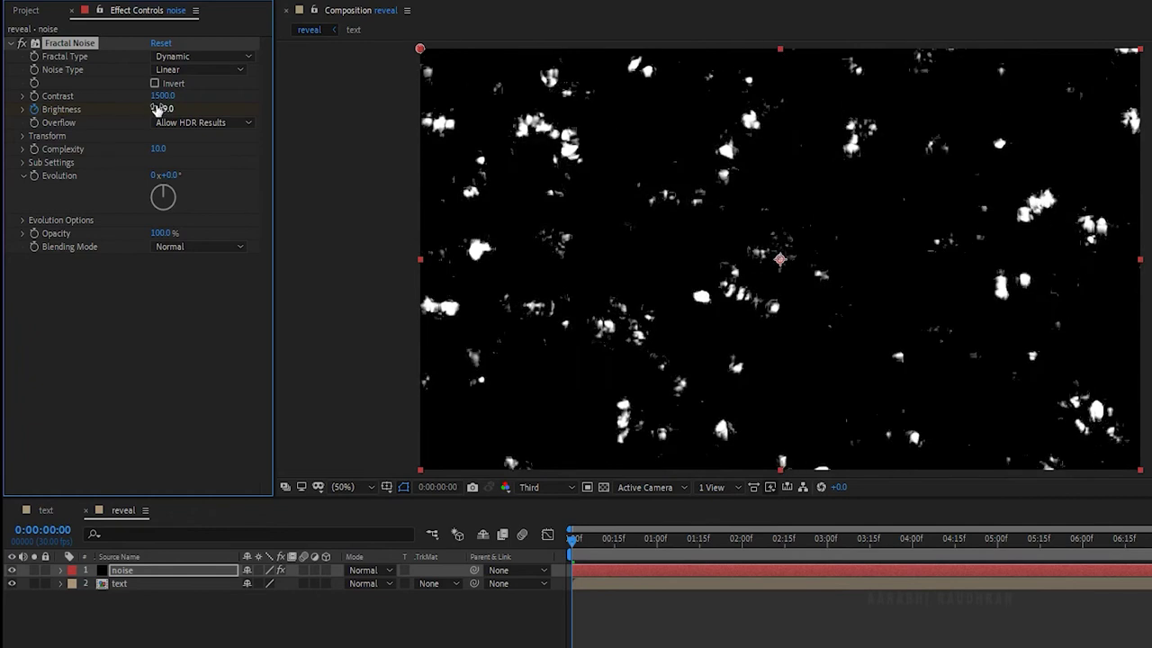
left_click_drag(154, 111, 36, 109)
left_click_drag(162, 109, 150, 114)
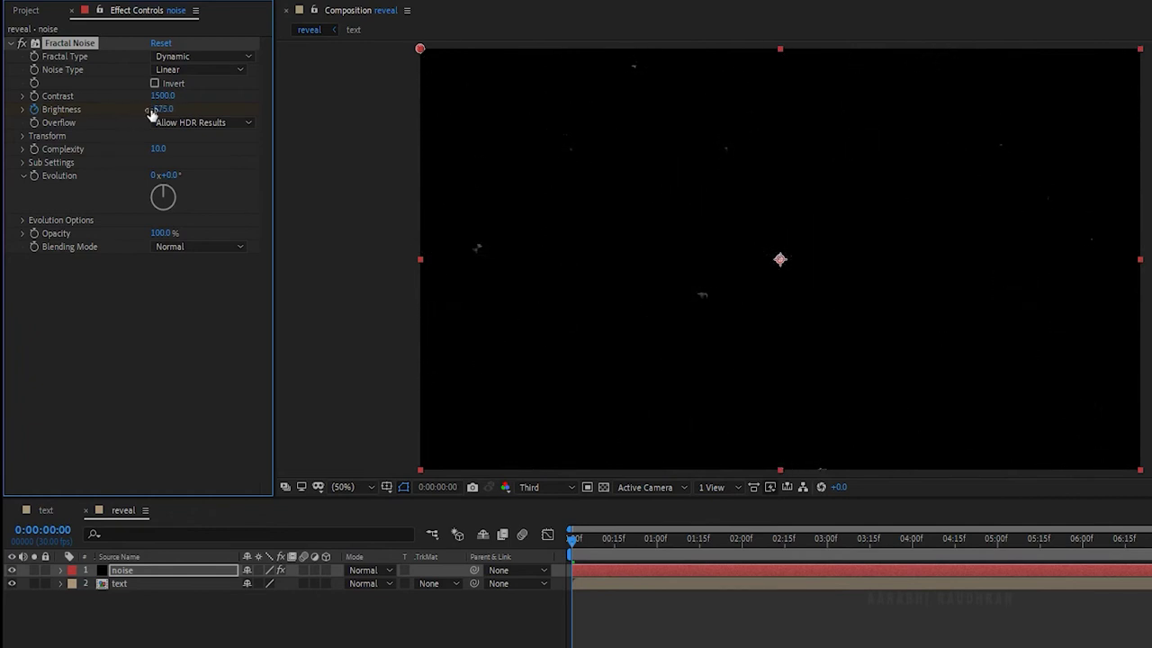
left_click(163, 110)
type("-600")
key("Return")
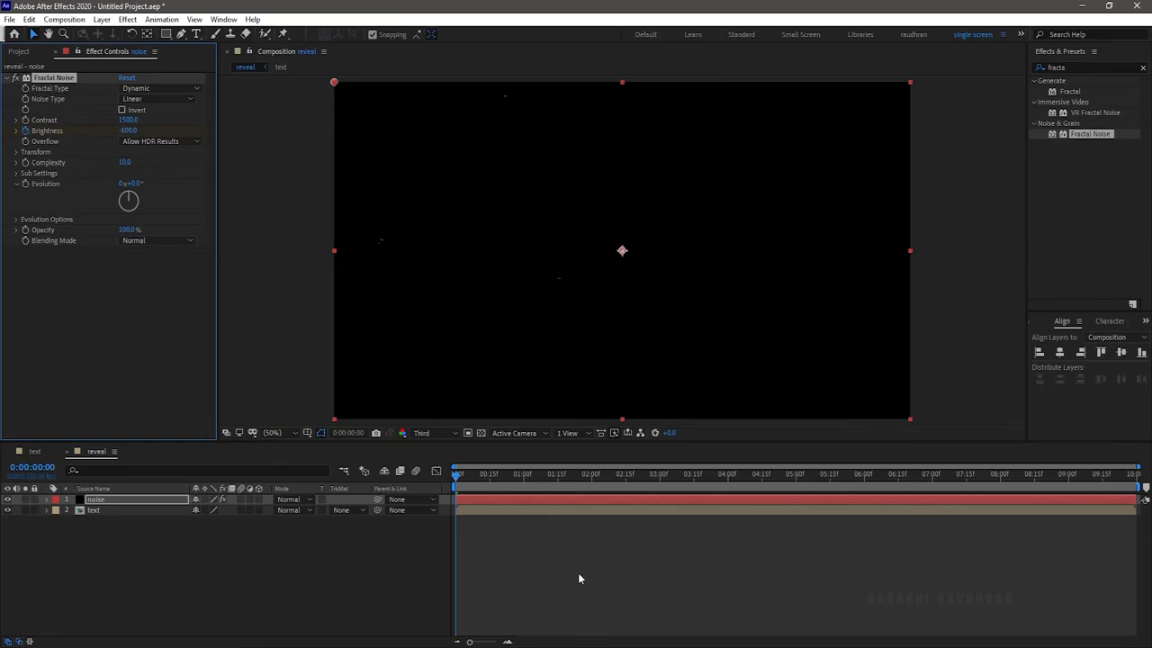
- Keyframe Brightness to 600 at 0:00:07:15, then return to the first frame
left_click(967, 475)
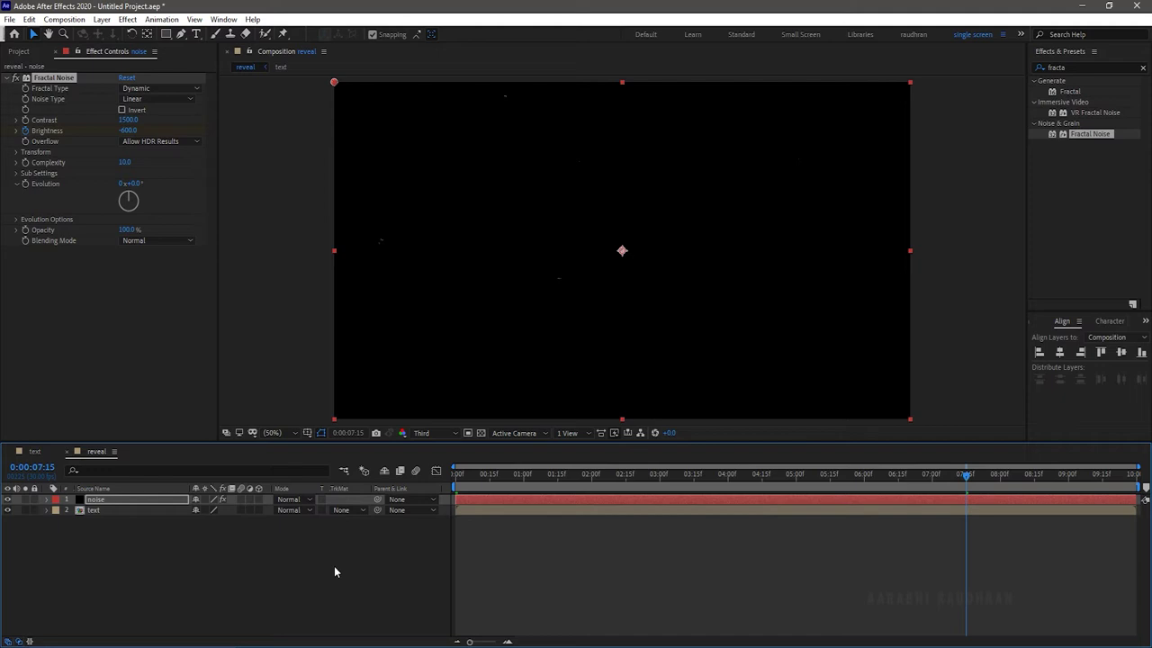
left_click(135, 130)
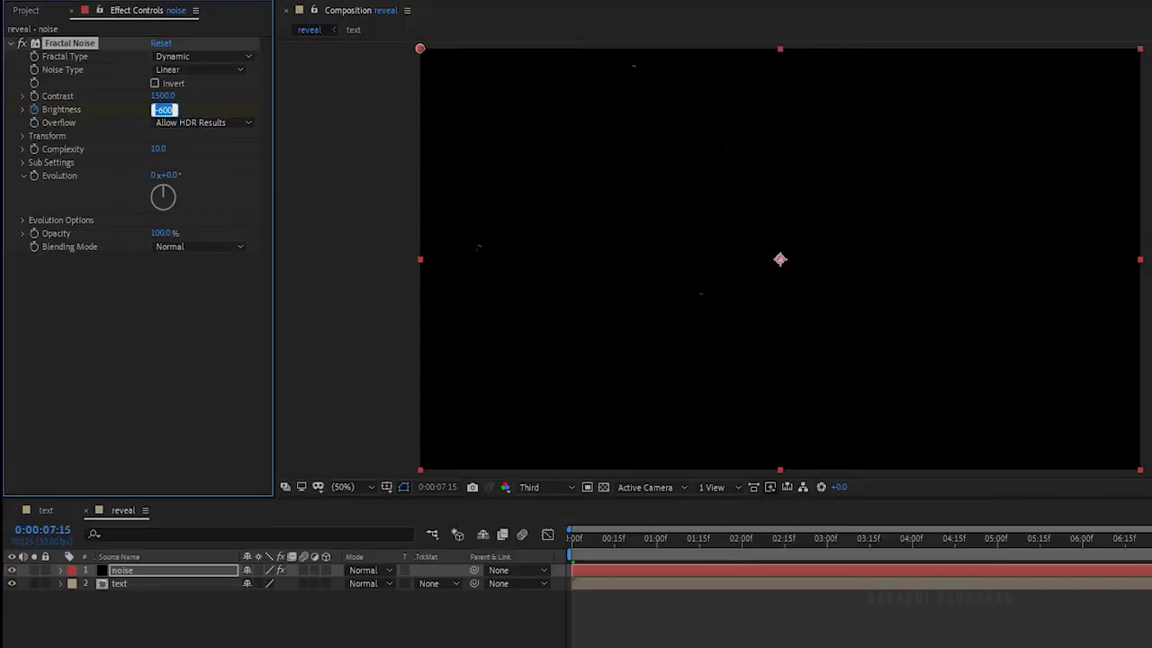
type("600")
key("Return")
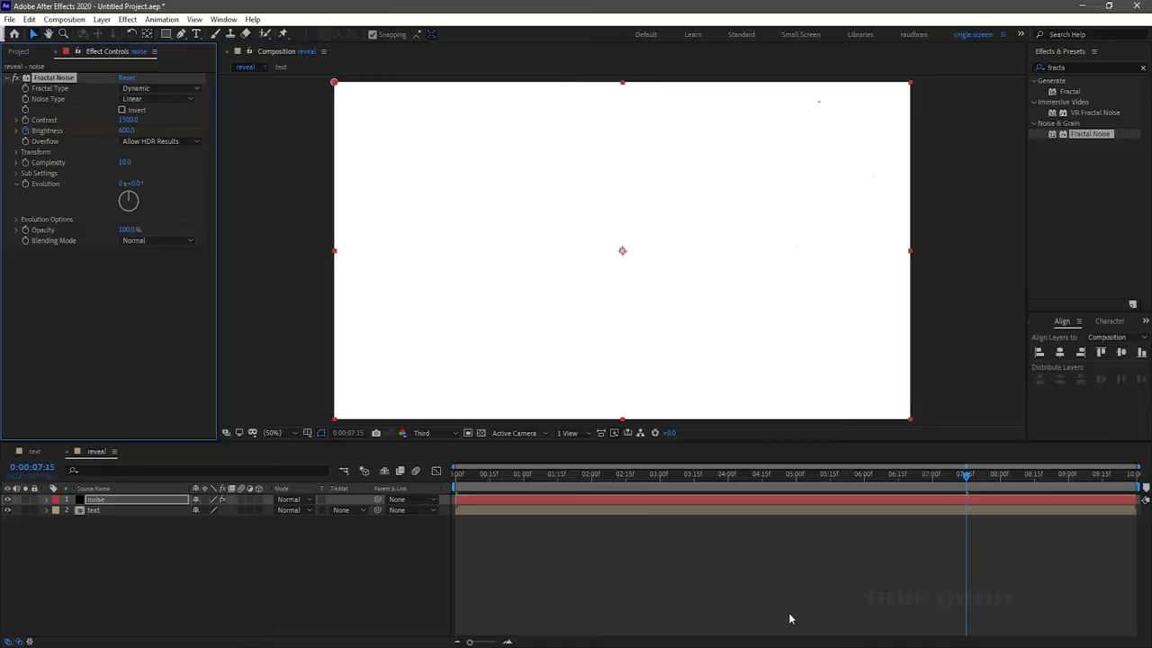
left_click(707, 567)
key("ctrl+z")
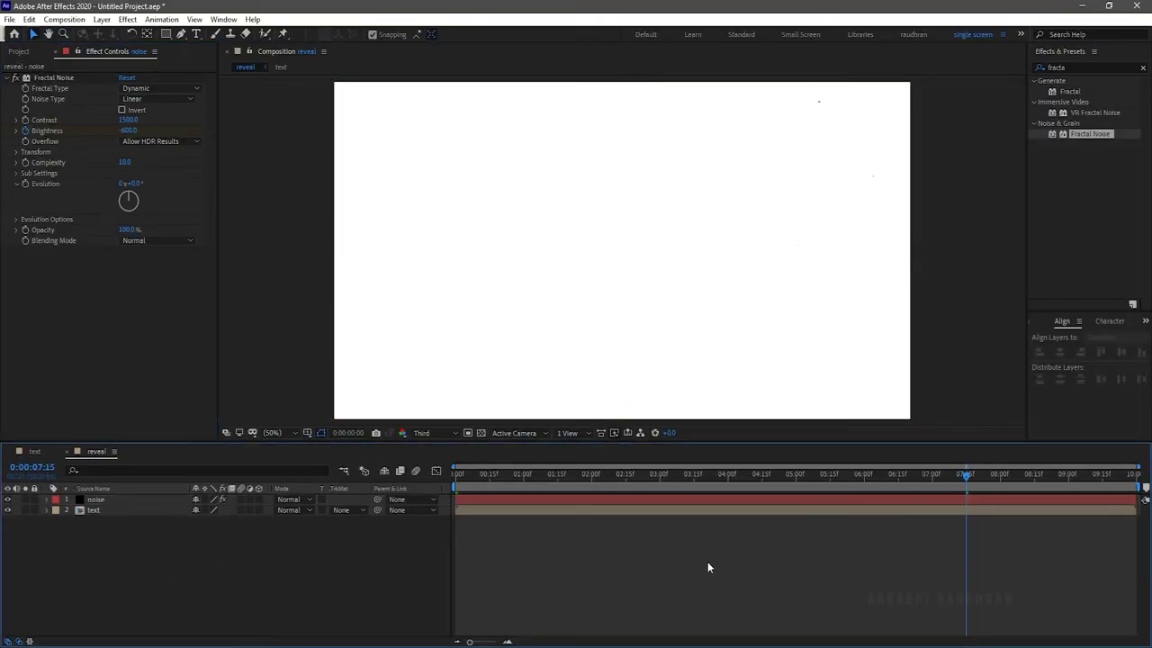
key("Home")
left_click(351, 509)
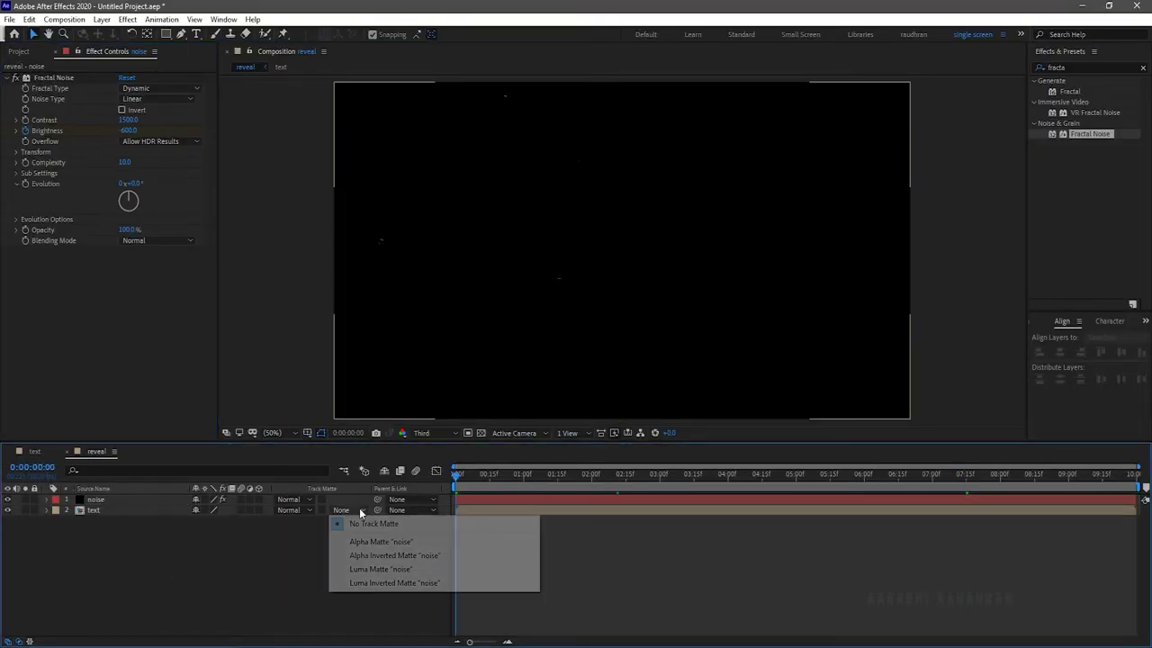
left_click(283, 567)
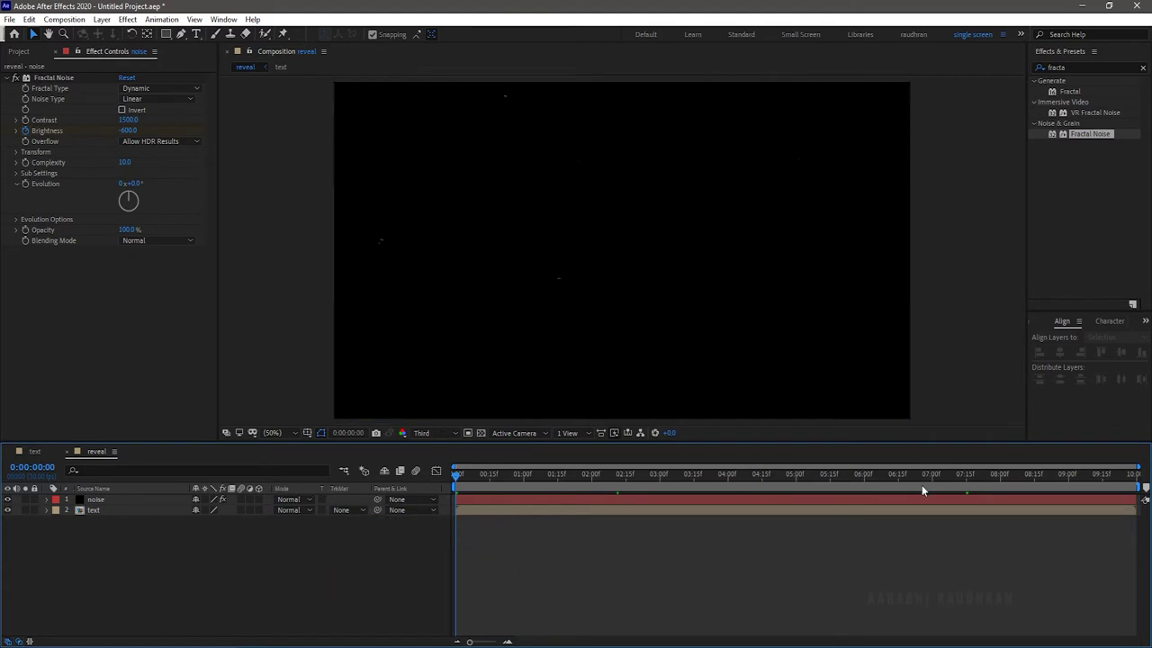
- Set the text layer's track matte to Luma Matte 'noise' and preview from the start
left_click(981, 473)
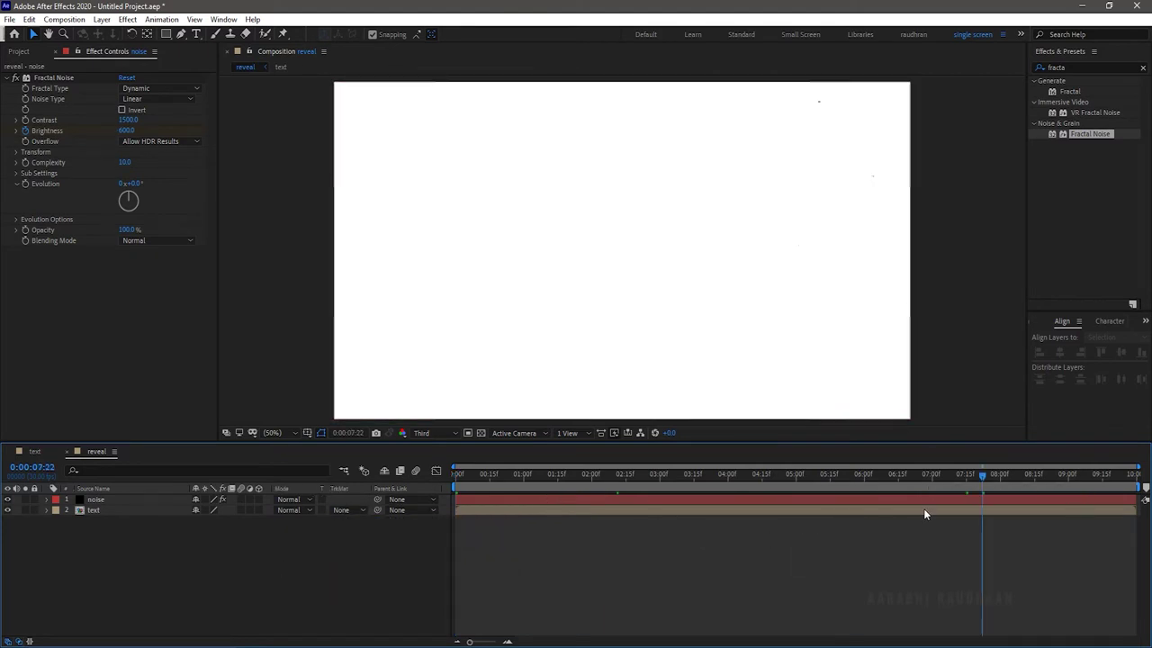
left_click(967, 477)
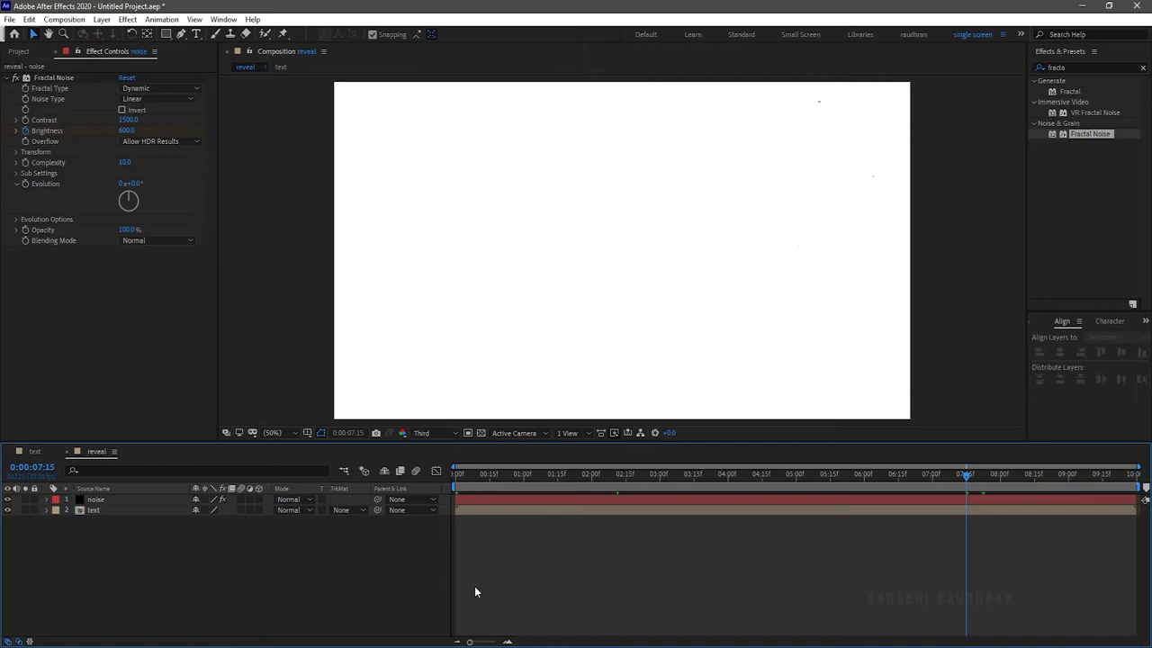
left_click(346, 510)
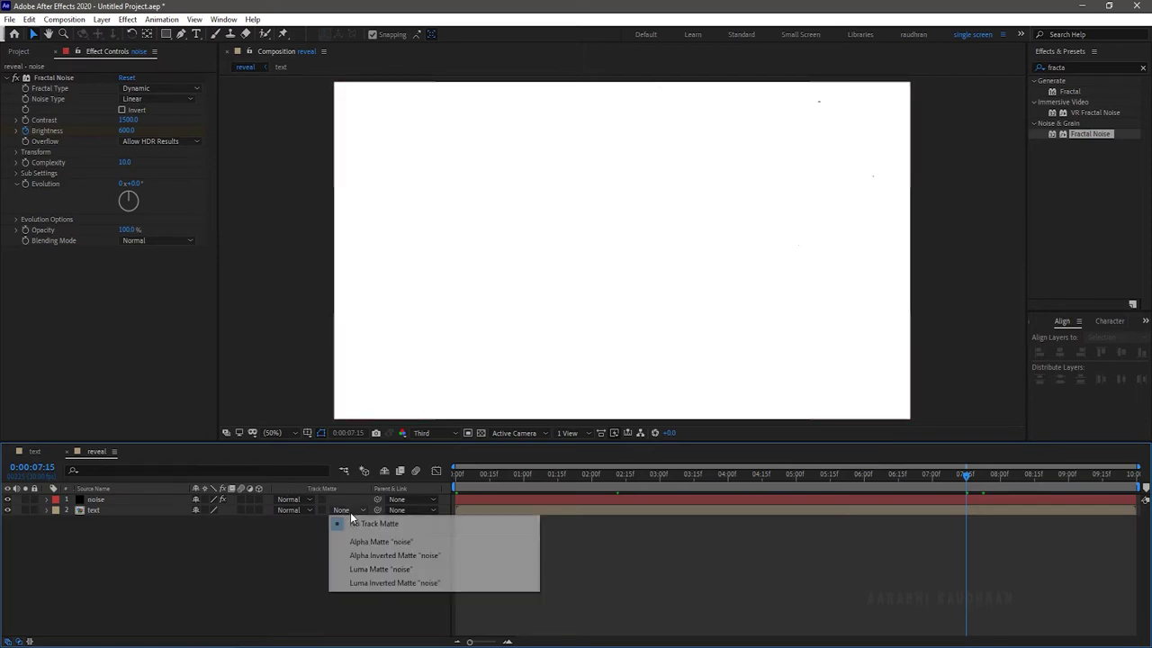
left_click(372, 570)
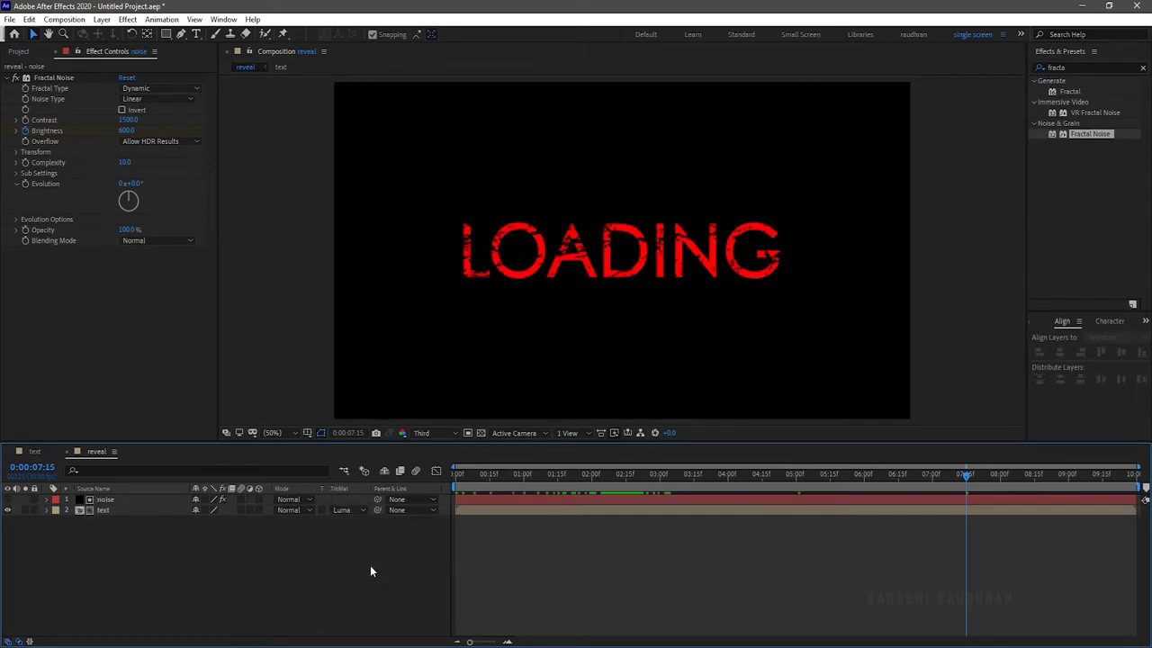
key("Home")
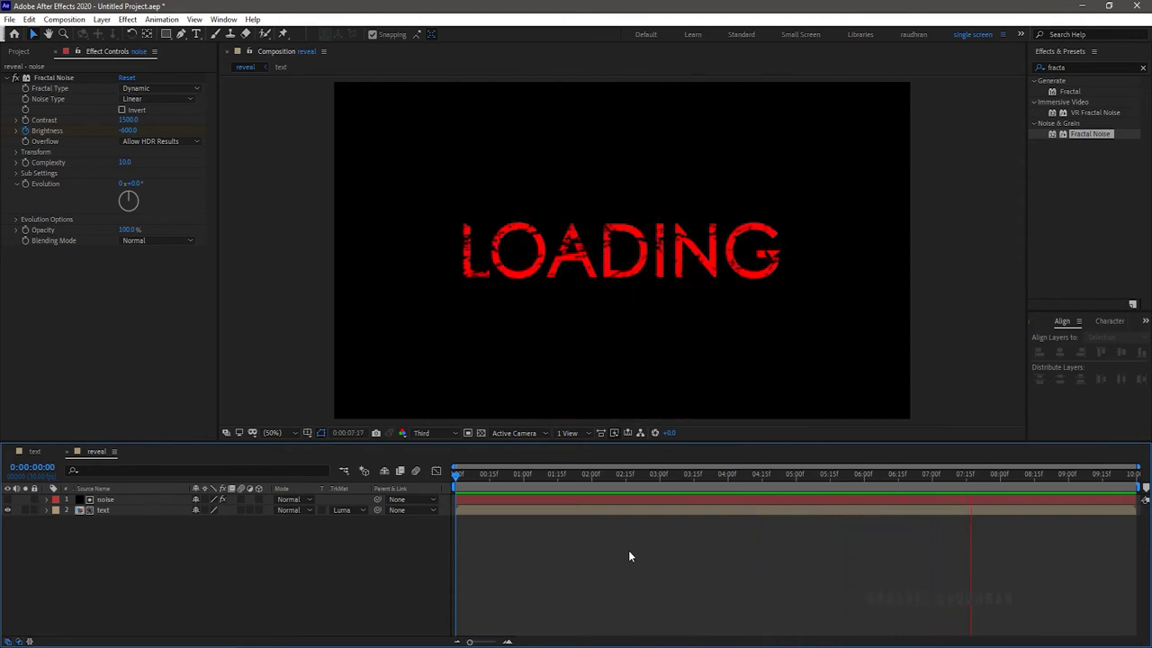
key("space")
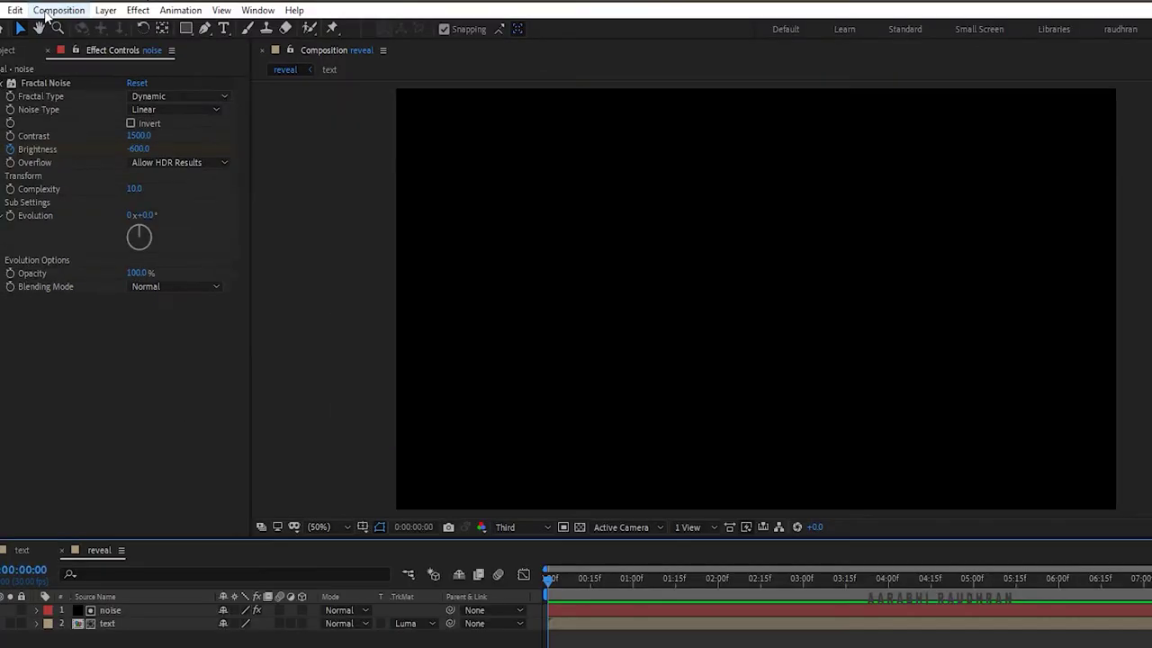
- Create a new composition named 'main'
left_click(64, 18)
left_click(90, 28)
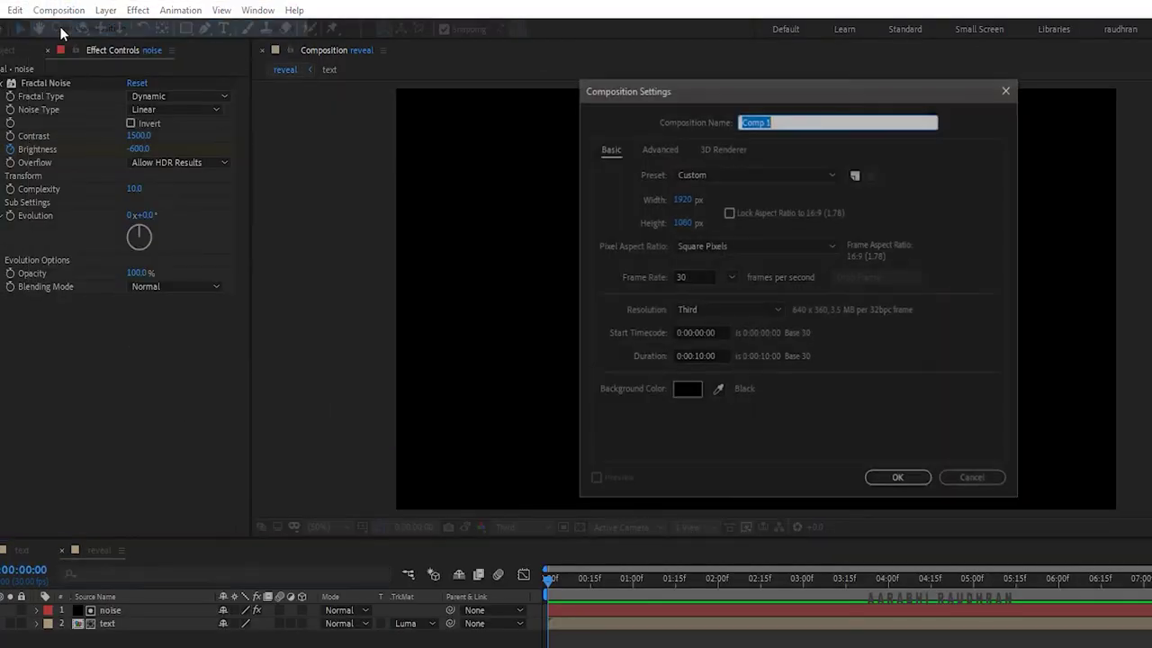
type("main")
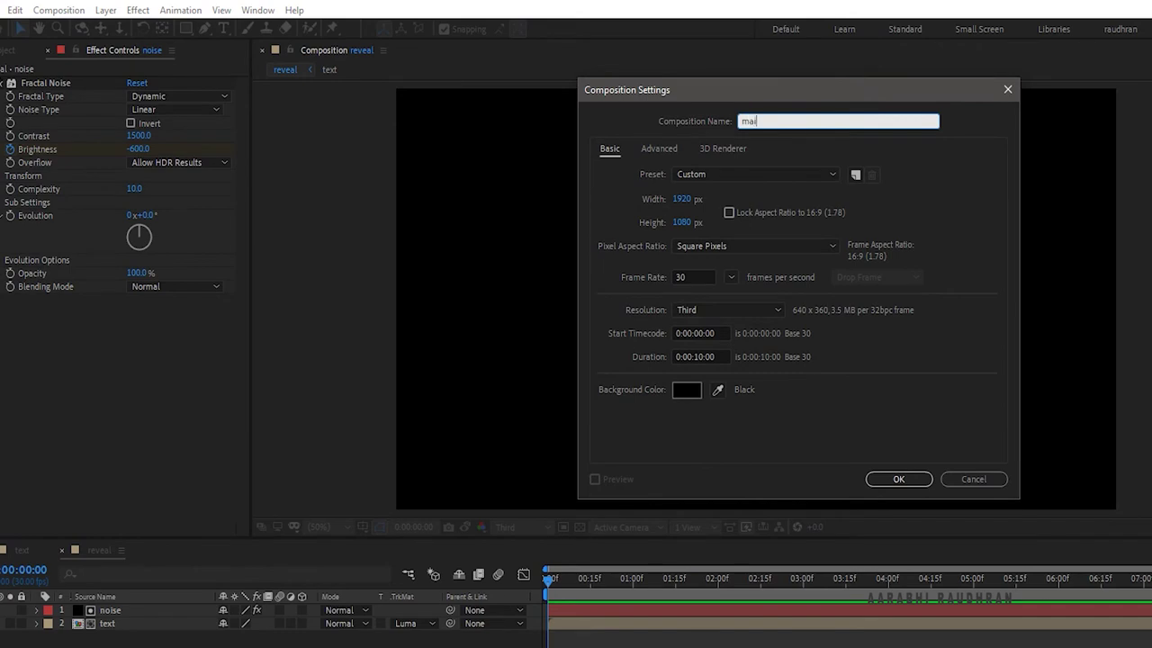
left_click(872, 480)
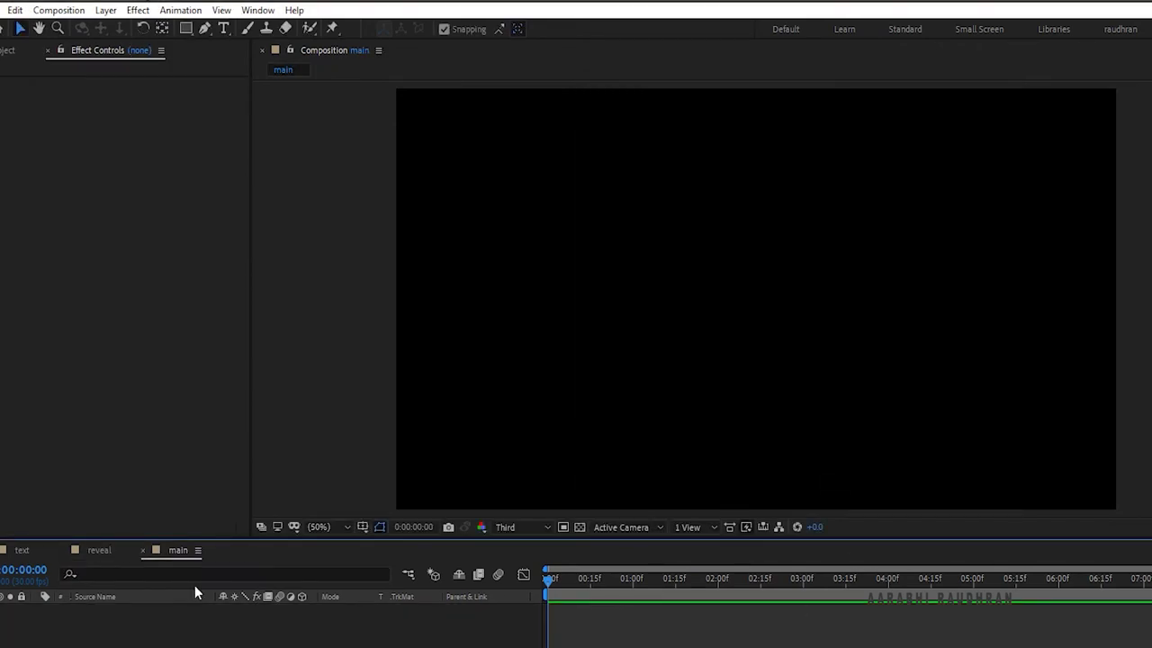
- Add the reveal comp to main with the bg image beneath it
left_click(6, 50)
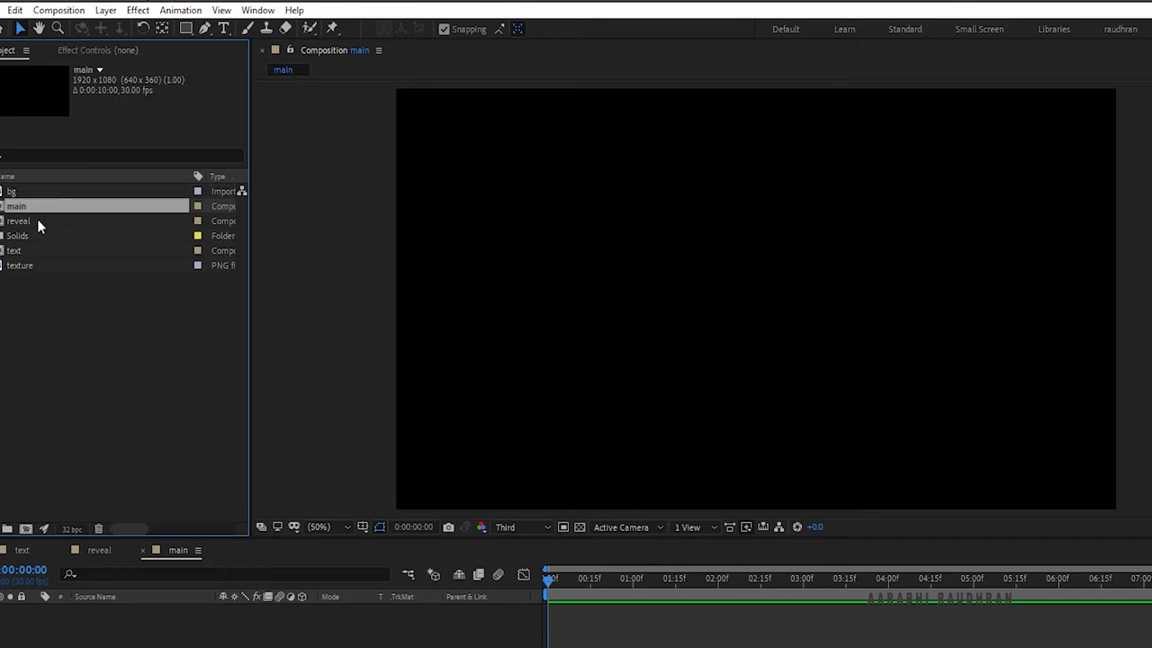
left_click_drag(37, 221, 149, 634)
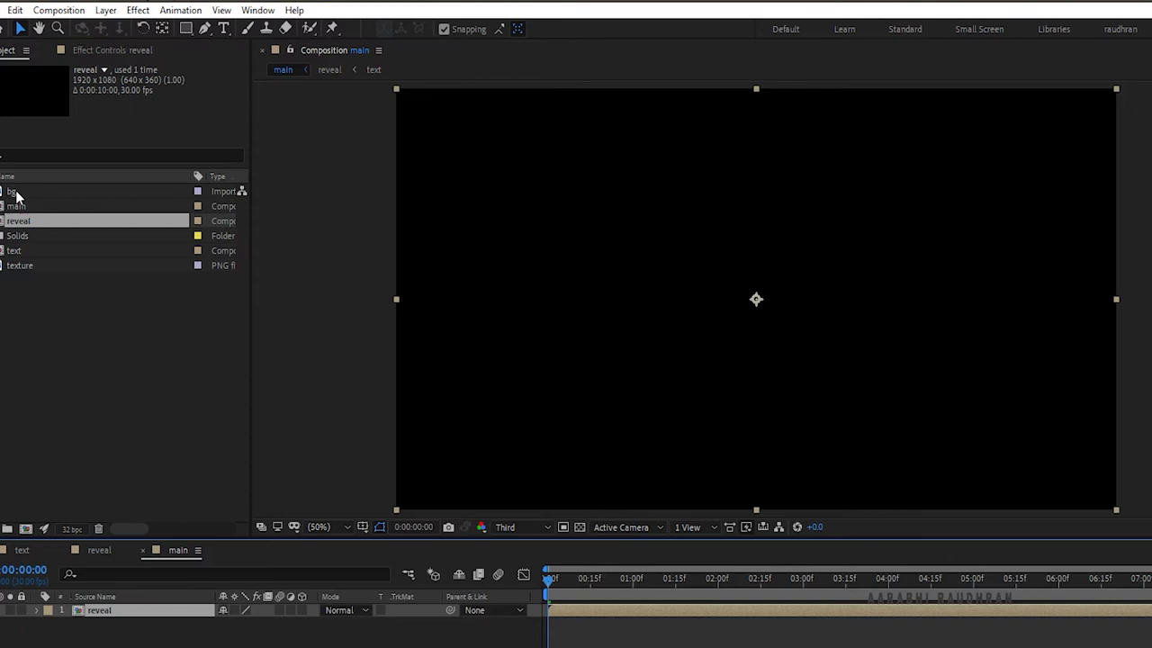
left_click_drag(11, 191, 129, 634)
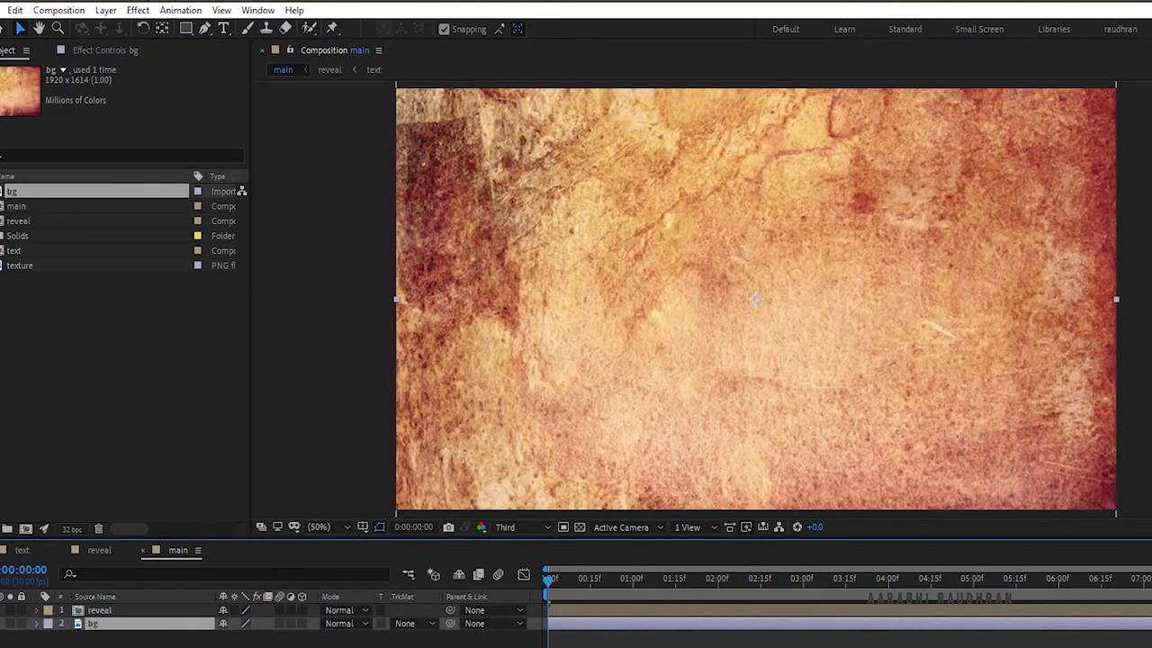
- Squash the bg layer's vertical scale to 70% and preview LOADING over the texture
key("s")
left_click_drag(260, 636, 232, 639)
key("s")
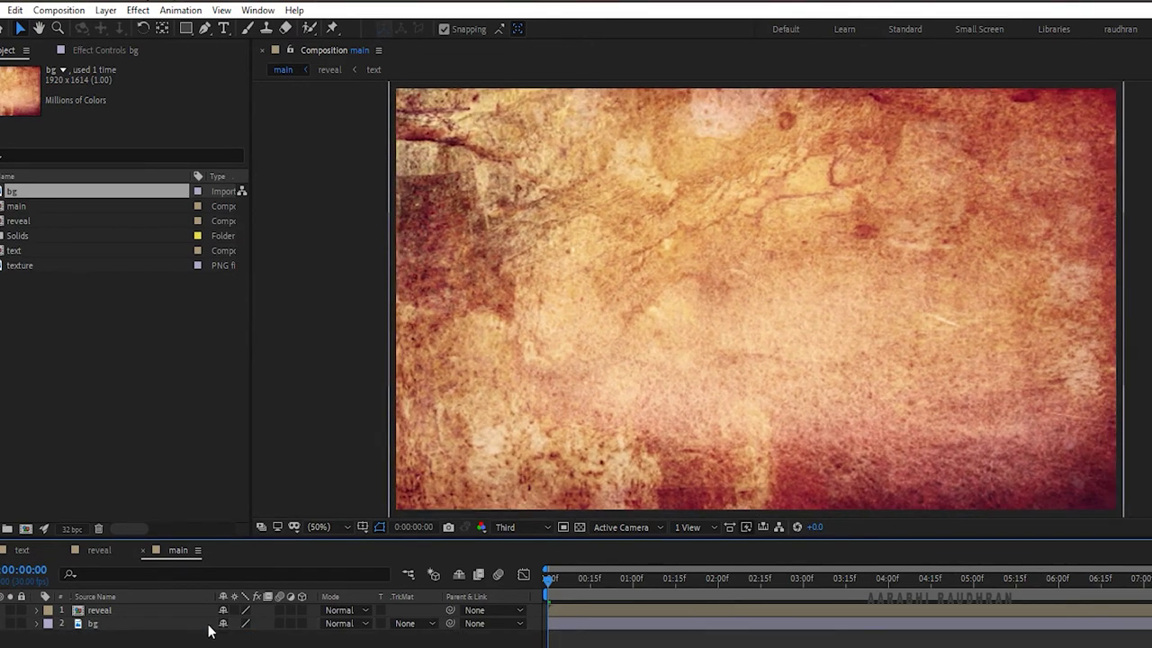
key("space")
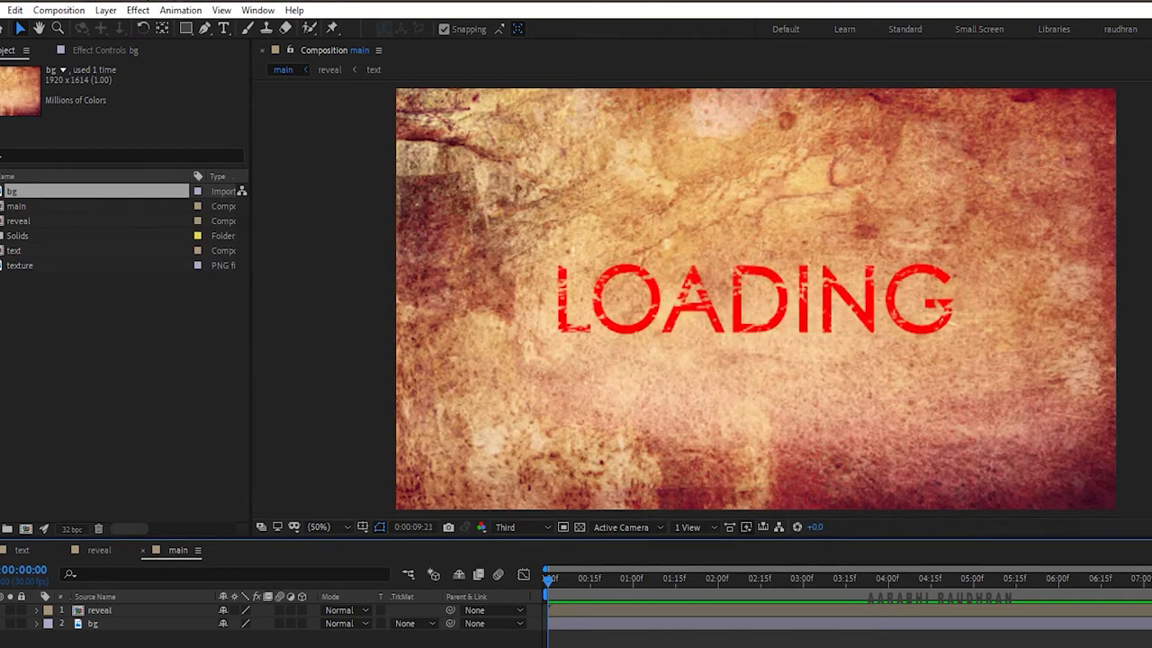
- Duplicate the reveal layer with Ctrl+D and rename the copy 'reveal shadow'
left_click(99, 610)
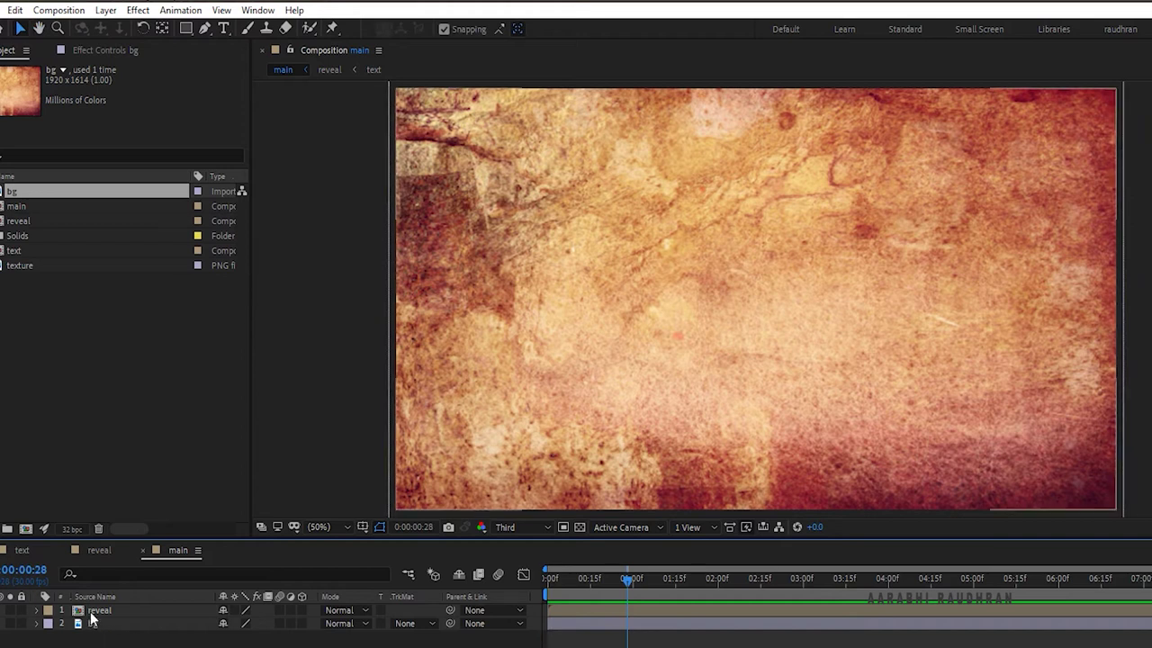
key("ctrl+d")
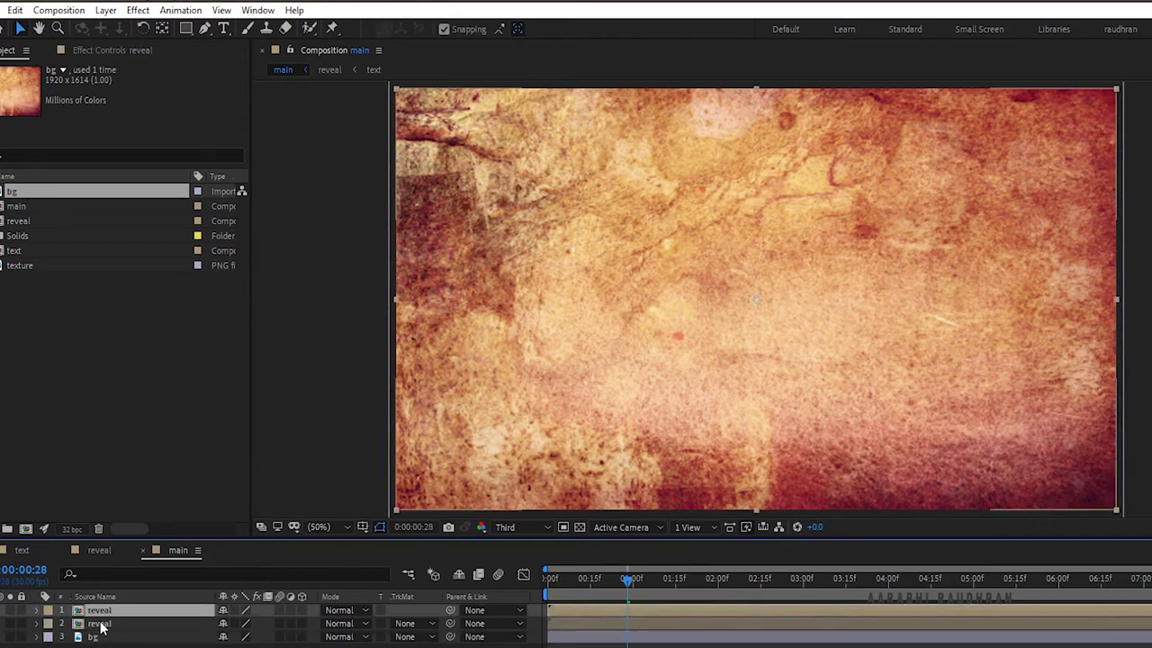
right_click(104, 625)
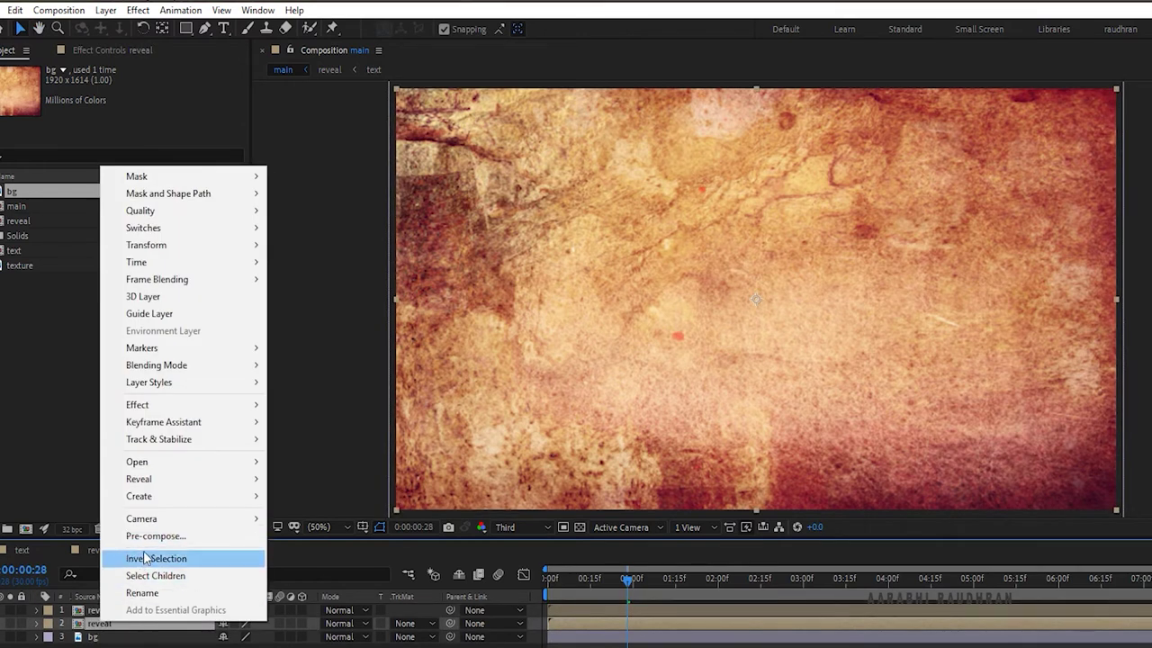
left_click(133, 594)
key("Right")
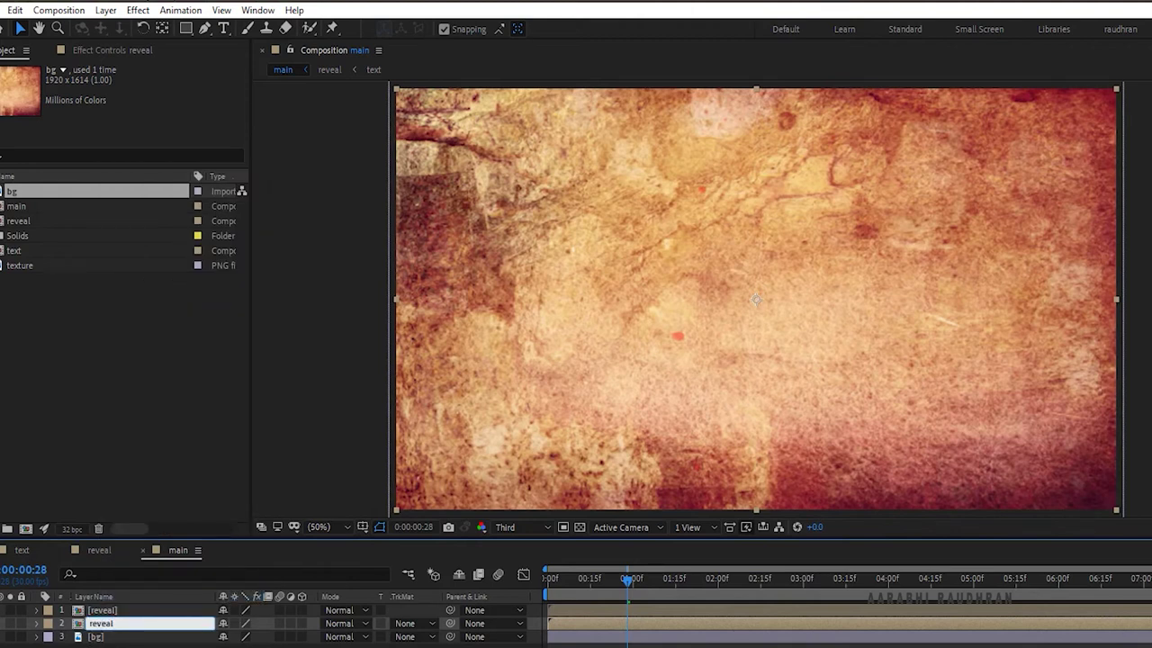
type("shadow")
key("Return")
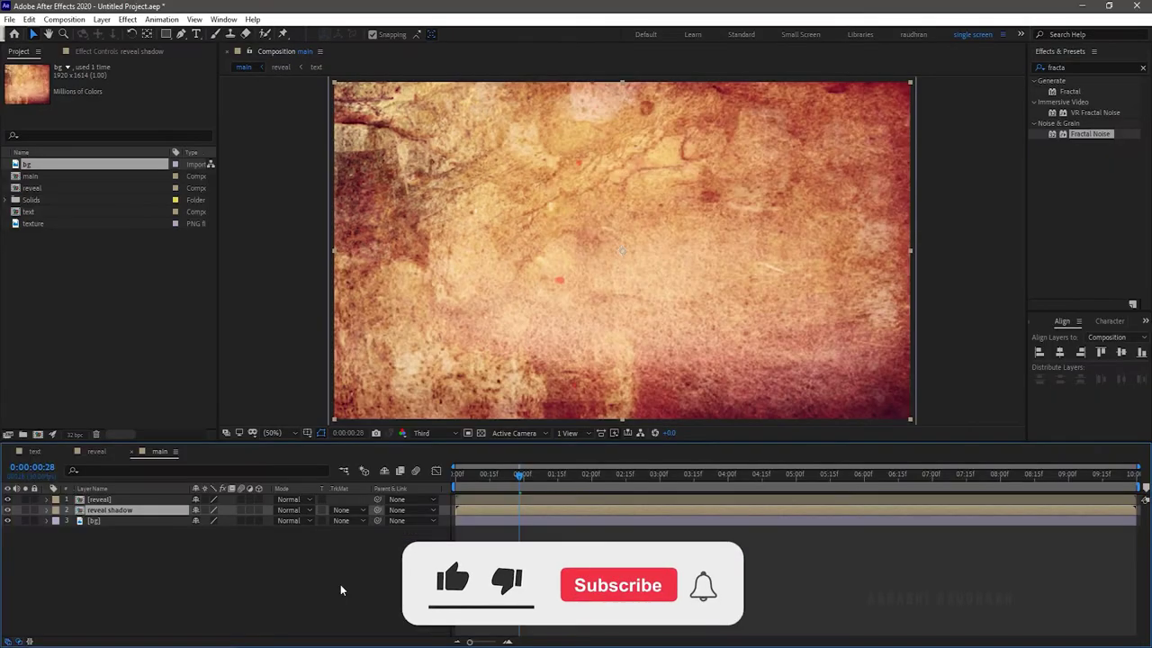
- Apply a Fill effect to reveal shadow and set its colour to black
left_click(1071, 63)
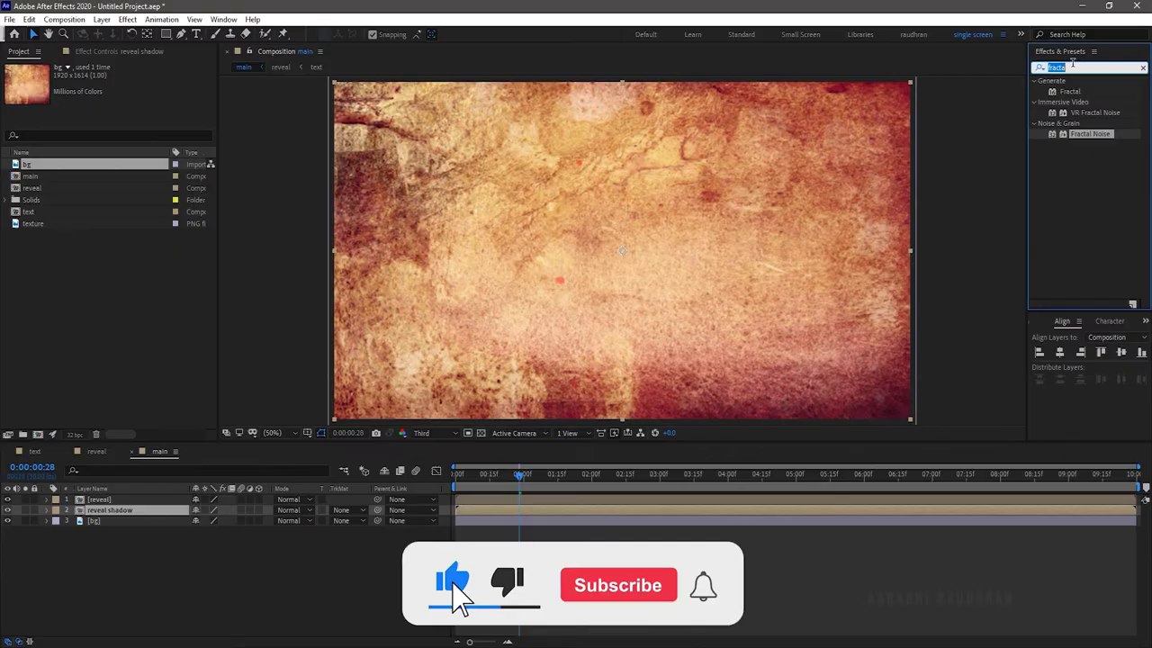
type("fill")
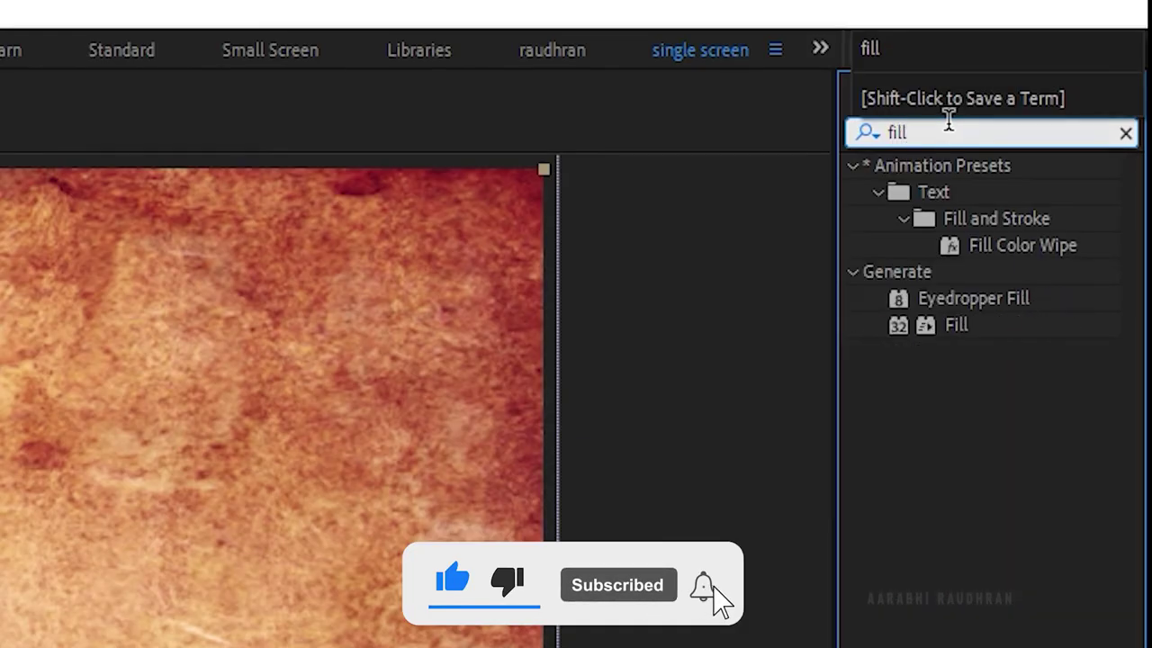
left_click_drag(953, 339, 166, 510)
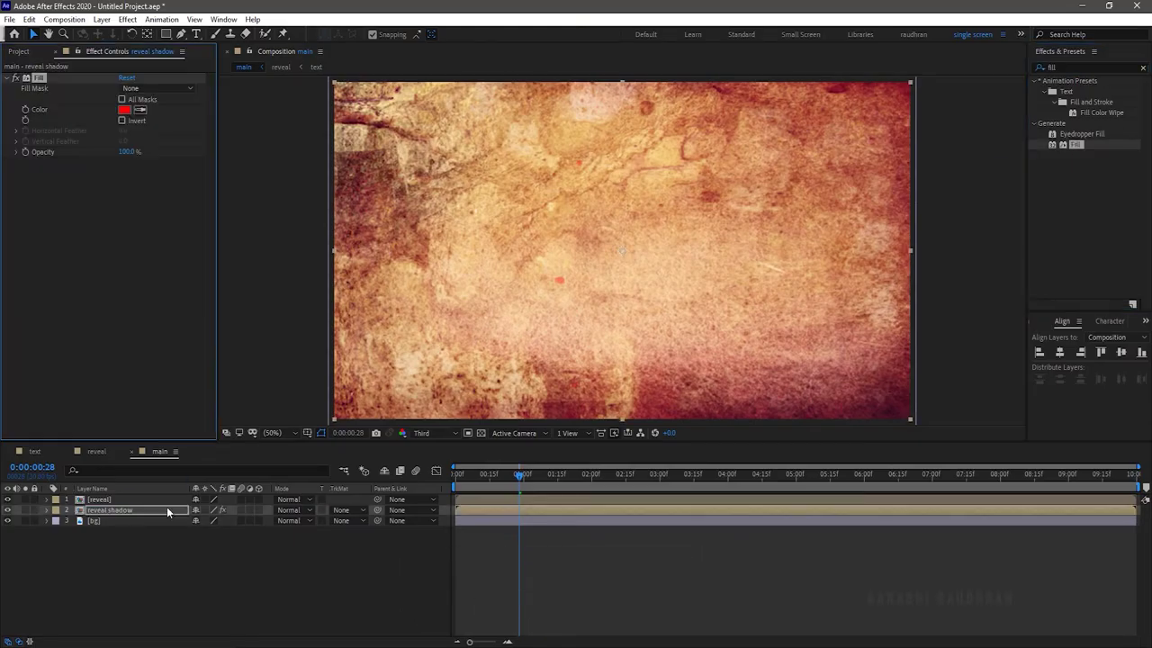
left_click(124, 110)
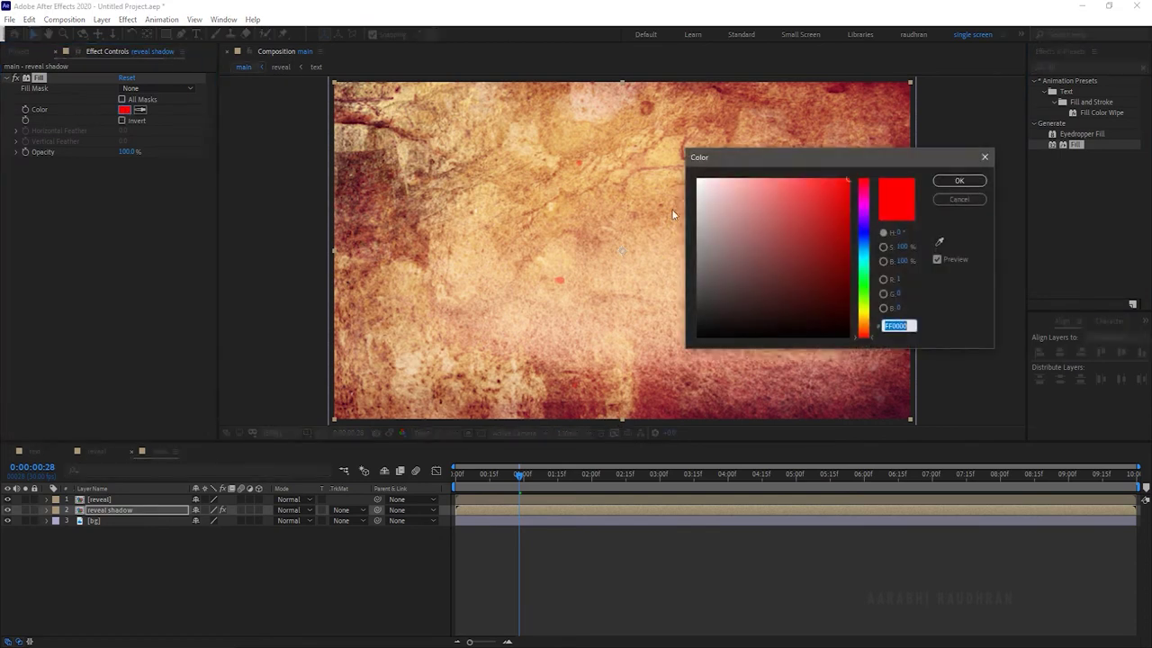
left_click(959, 180)
- Add CC Radial Fast Blur with Amount 70 and check the blurred letters at 0:00:03:16
left_click(1068, 66)
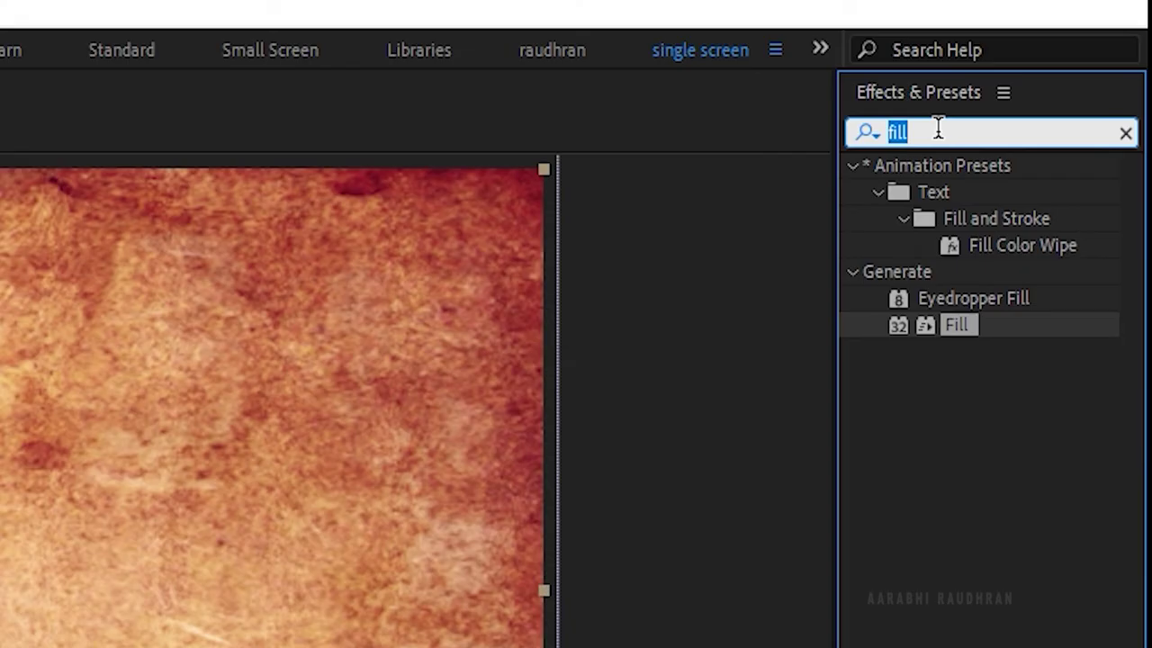
type("radial")
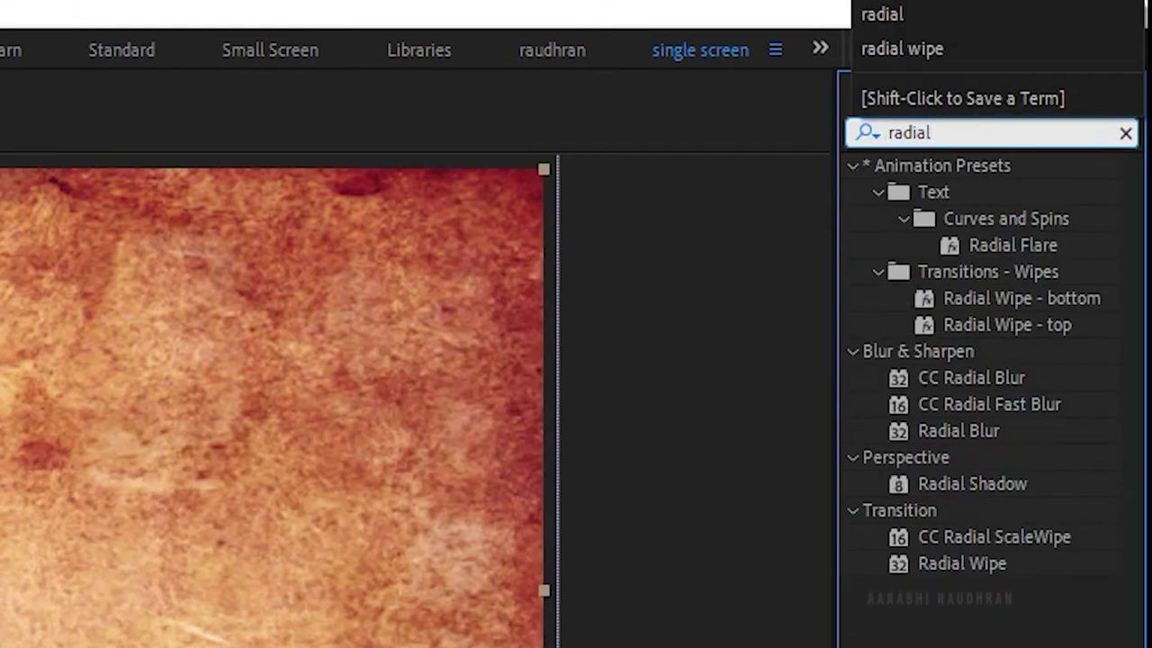
left_click_drag(988, 404, 122, 331)
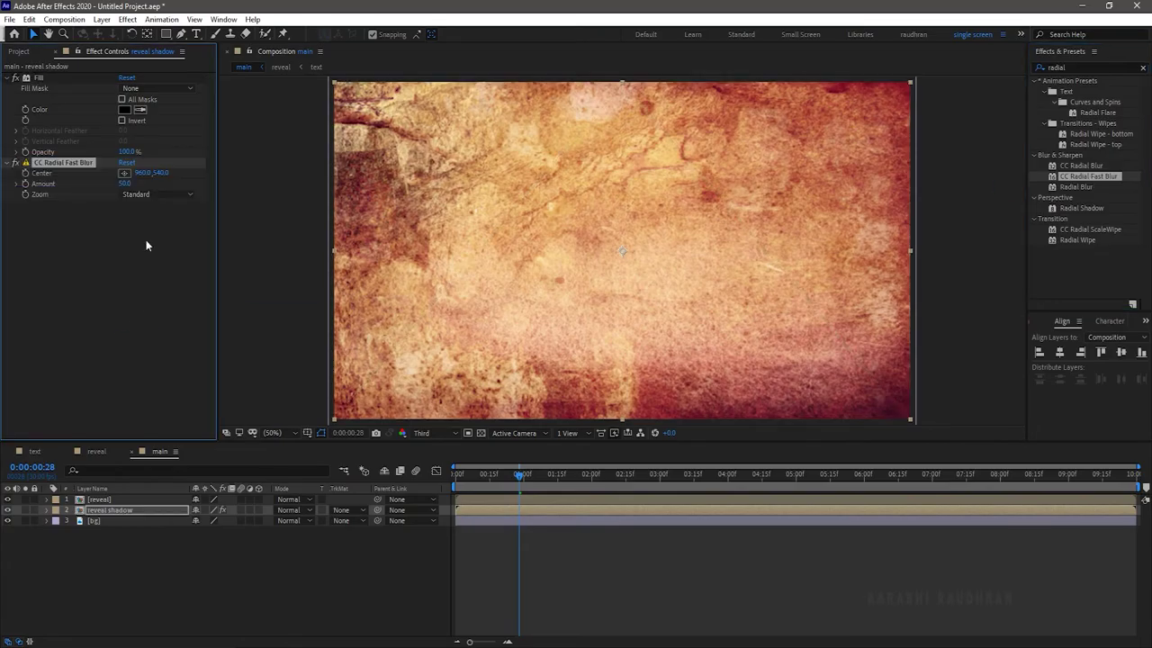
left_click(125, 183)
key("Return")
left_click(698, 474)
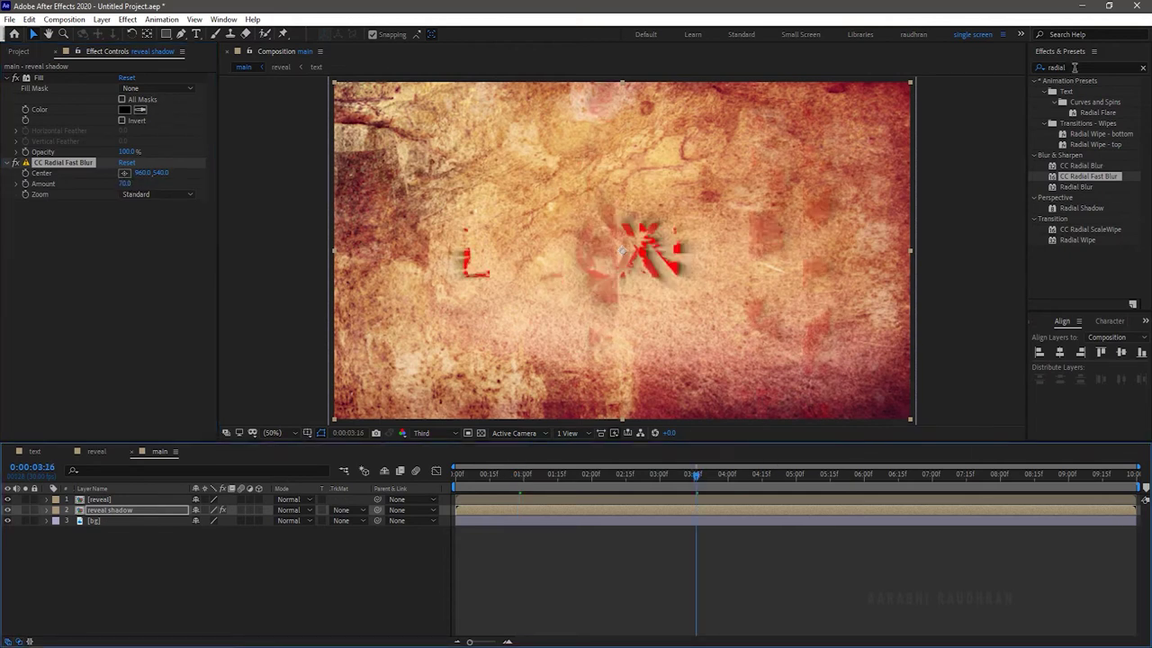
left_click(1073, 67)
- Drop a Drop Shadow onto reveal shadow: Opacity 100%, Distance 20, Softness 20
type("drop")
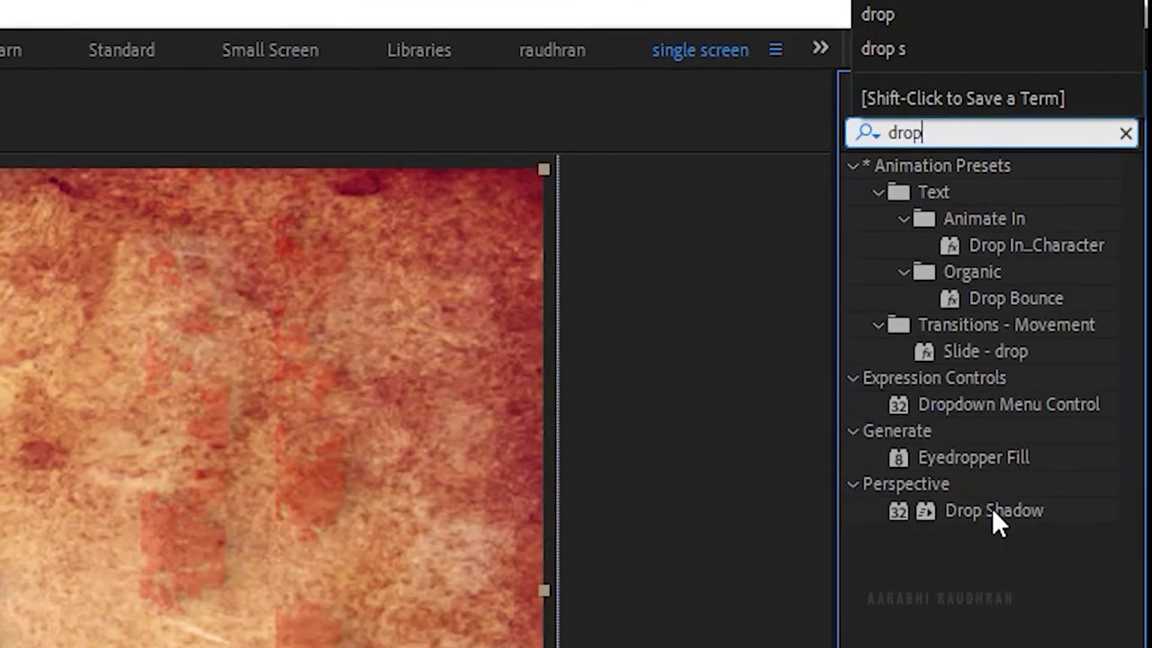
left_click_drag(992, 513, 104, 358)
left_click_drag(124, 226, 242, 225)
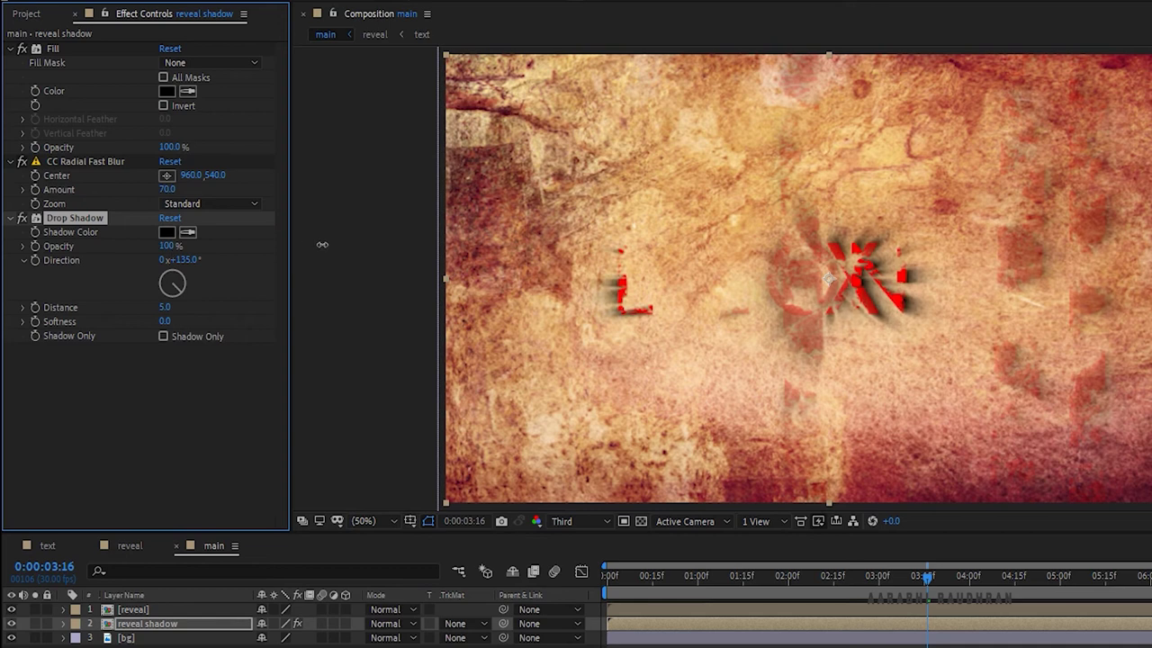
left_click(166, 306)
type("20")
key("Tab")
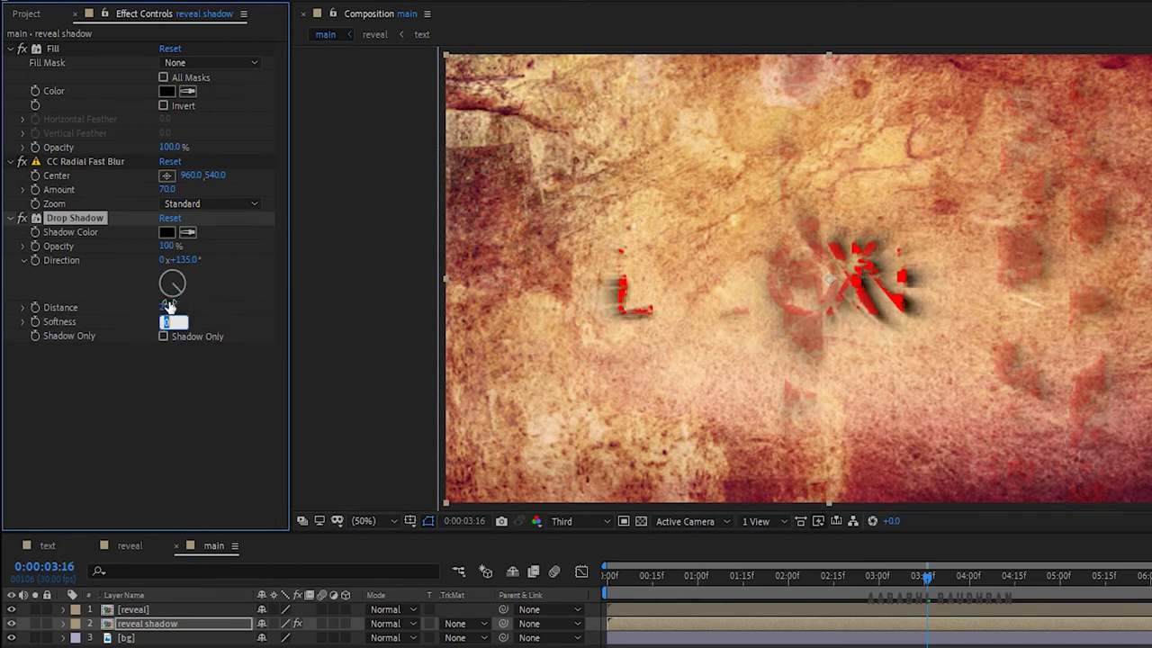
type("20")
key("Return")
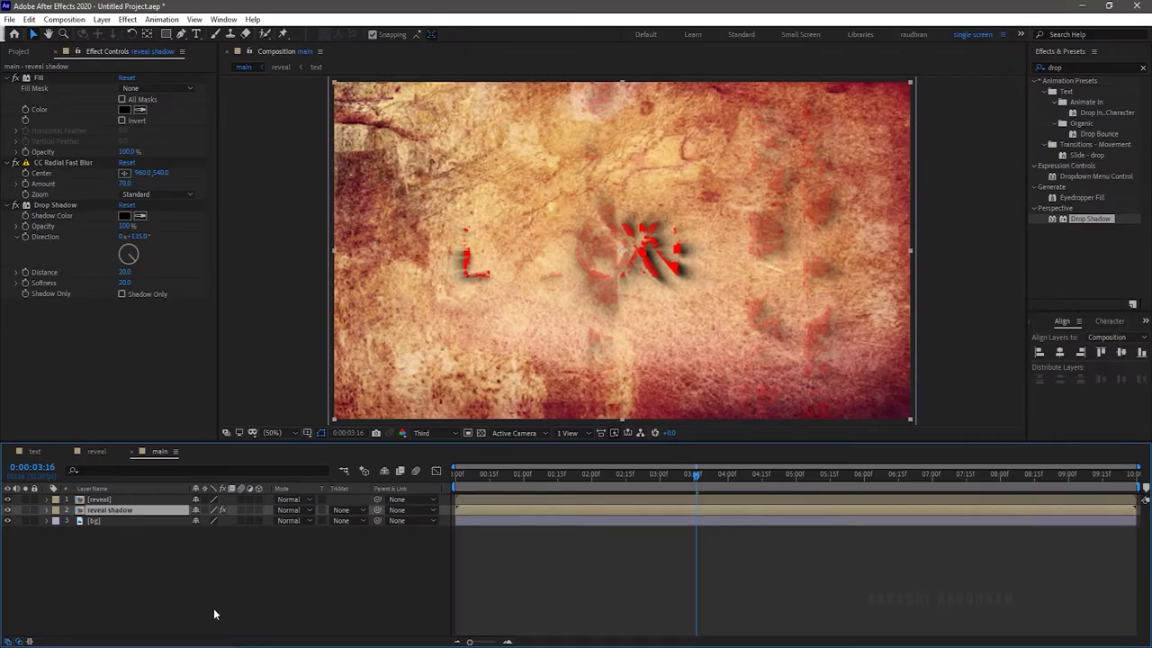
key("ctrl+d")
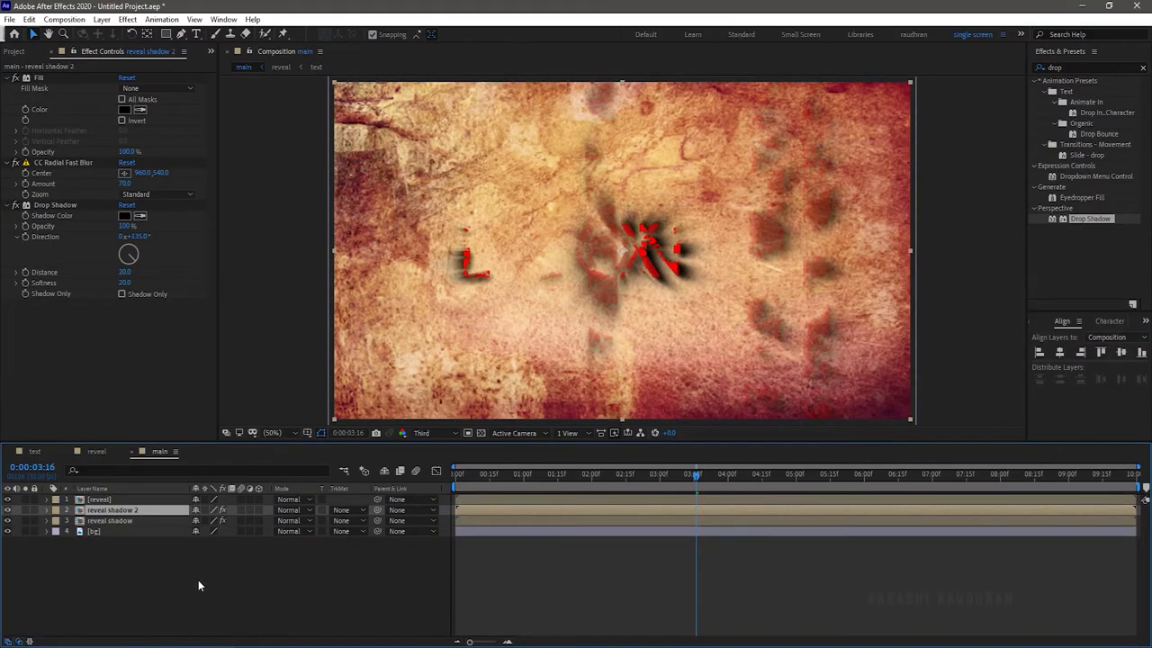
left_click_drag(695, 475, 1028, 485)
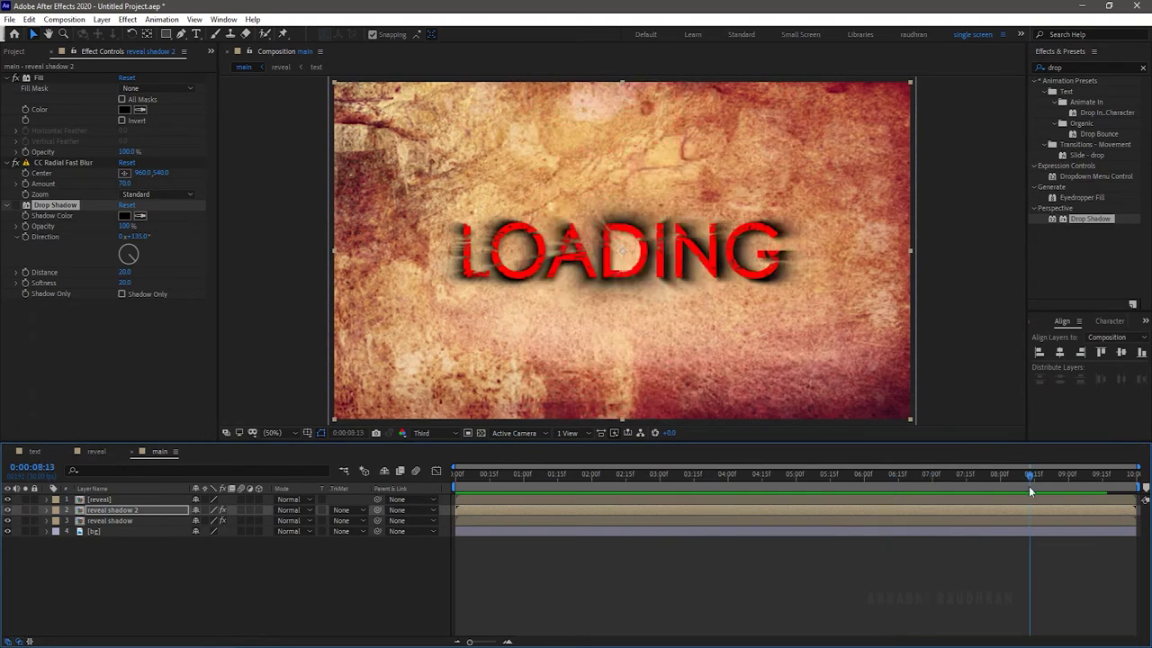
left_click(810, 600)
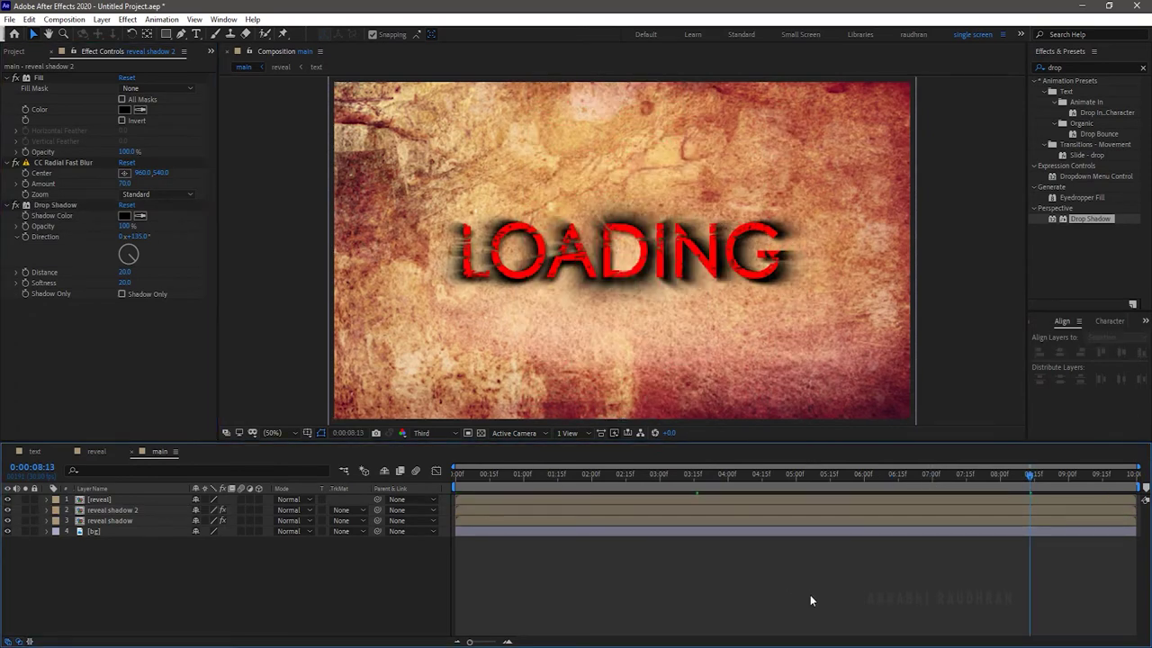
key("space")
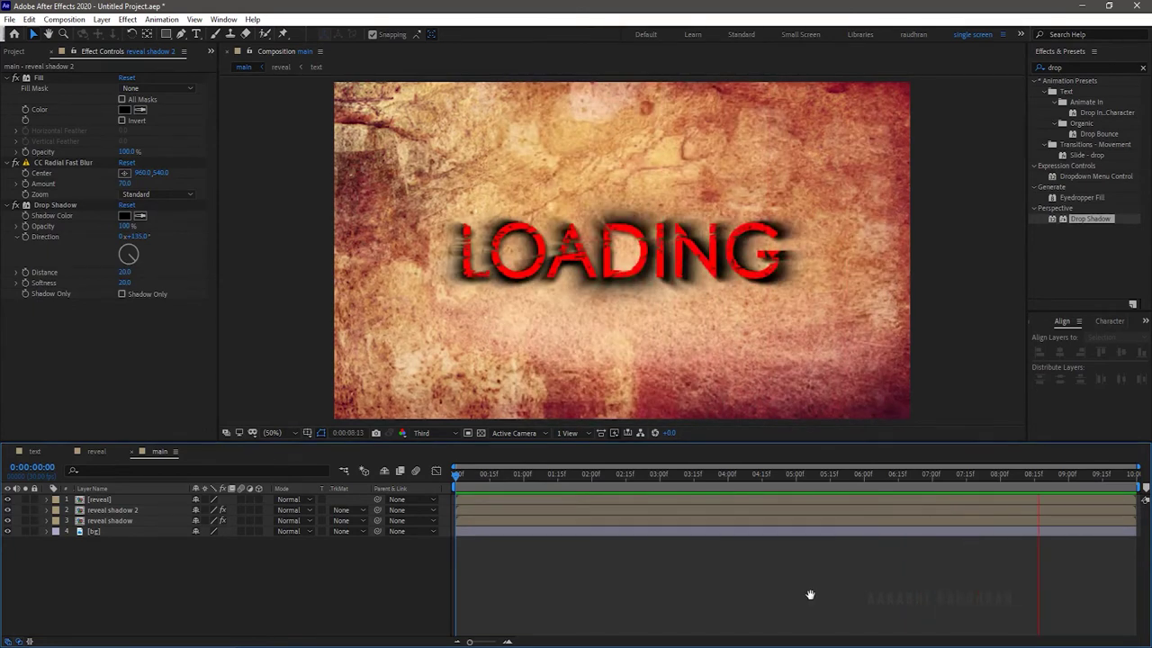
key("space")
left_click_drag(173, 566, 142, 500)
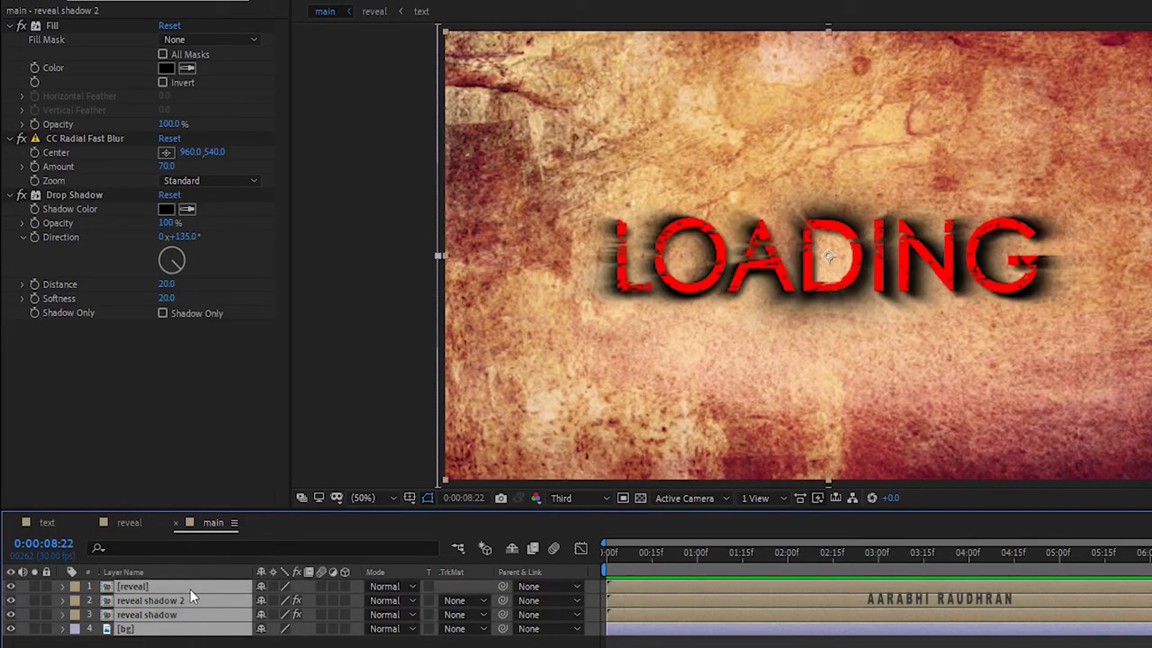
- Switch the layers to 3D and create Point Light 1
left_click(345, 585)
left_click(306, 640)
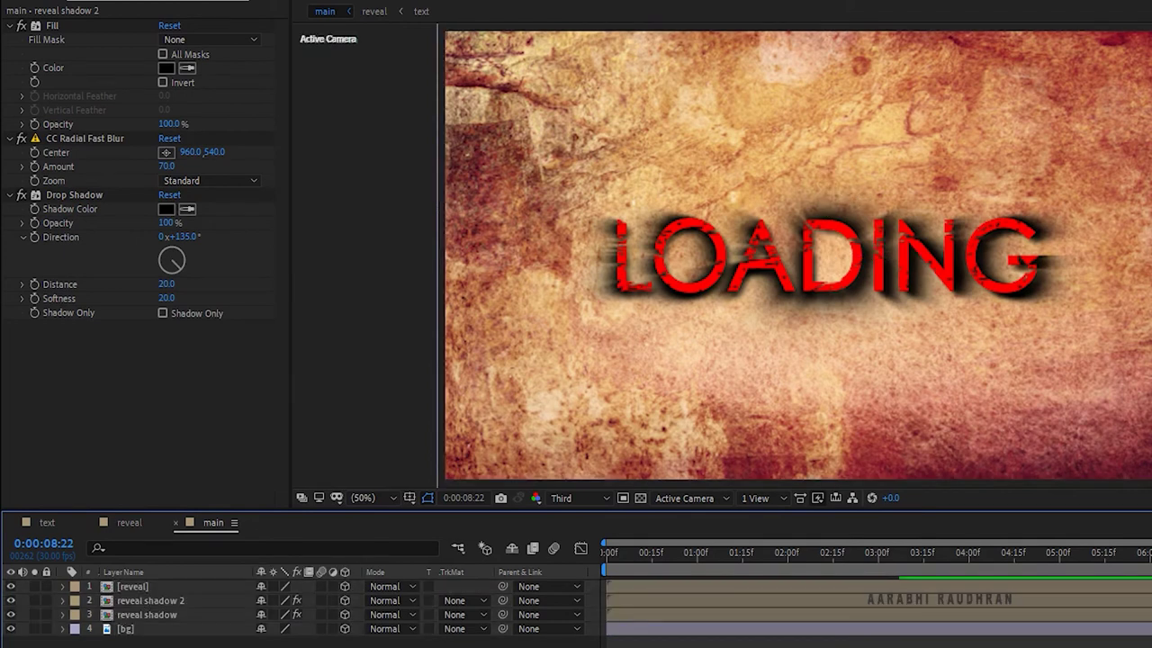
right_click(220, 644)
mouse_move(270, 464)
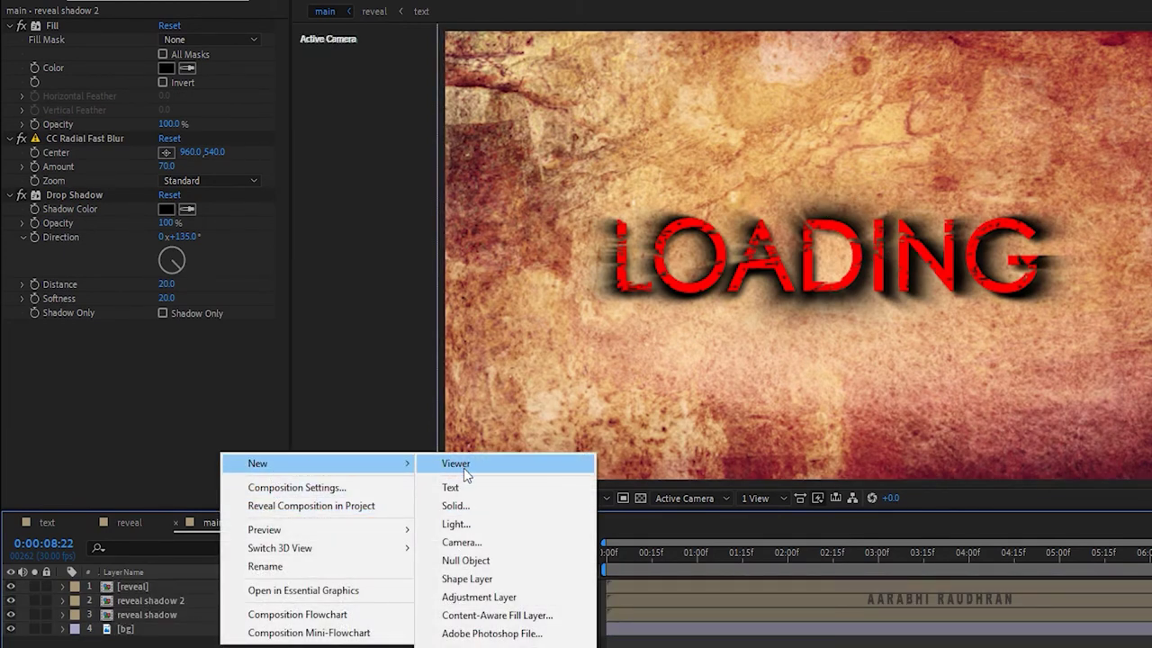
left_click(457, 525)
left_click_drag(834, 56, 754, 89)
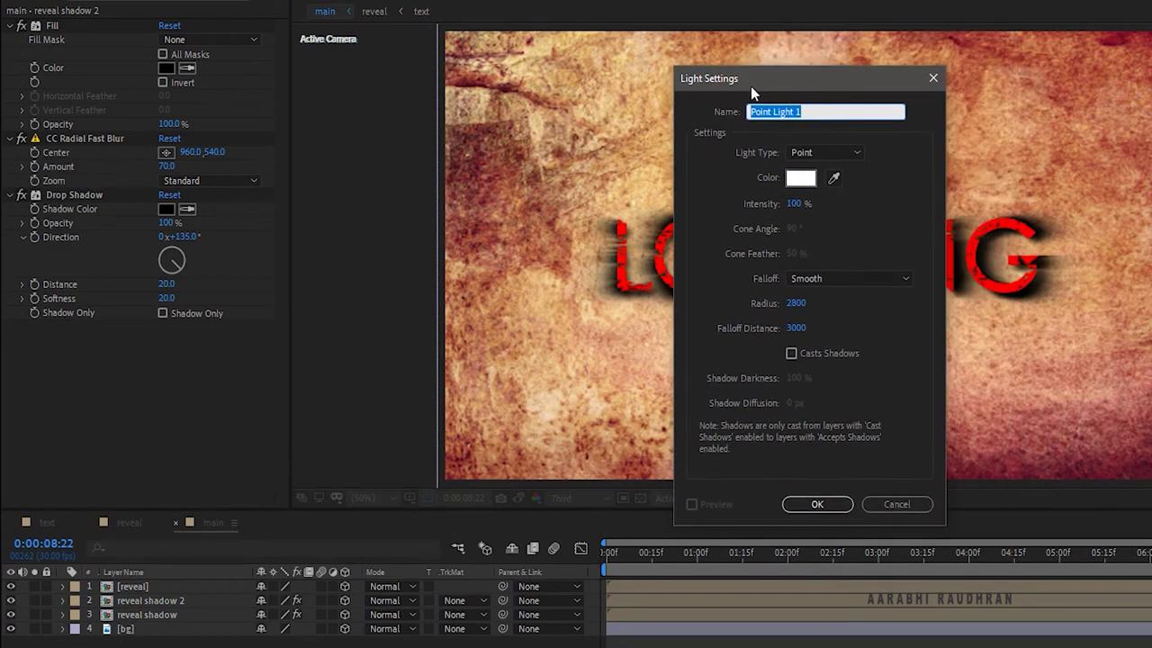
left_click(817, 503)
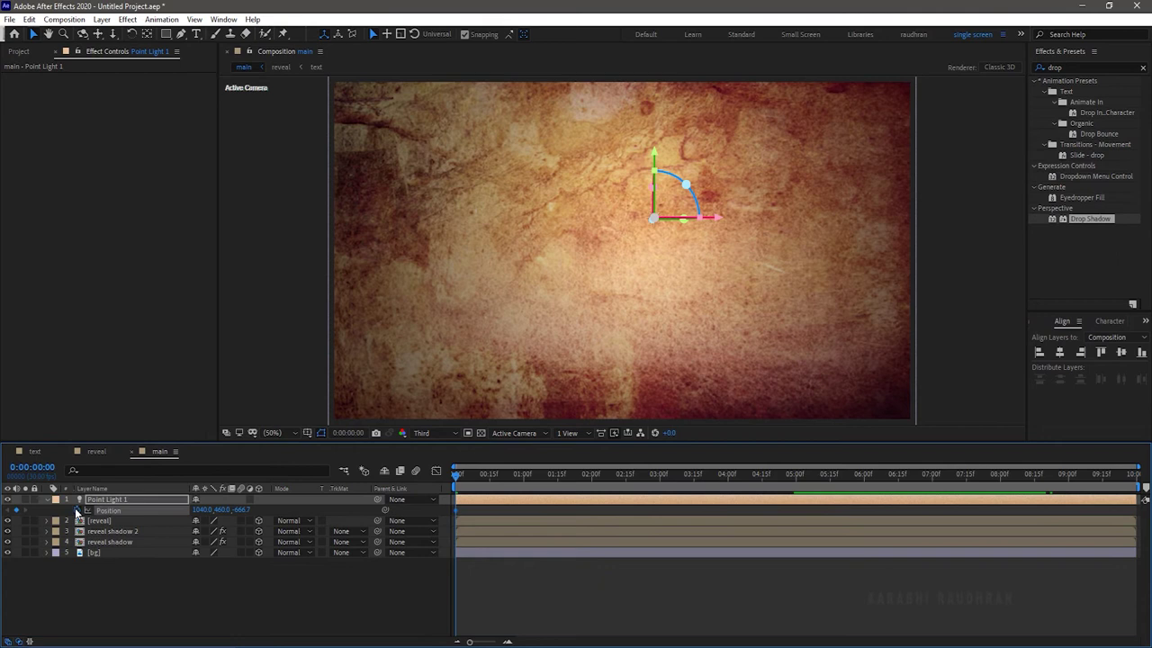
- Keyframe the light's Z position from 0 at frame 0 to -2000 at 0:00:05:01, then preview
key("Return")
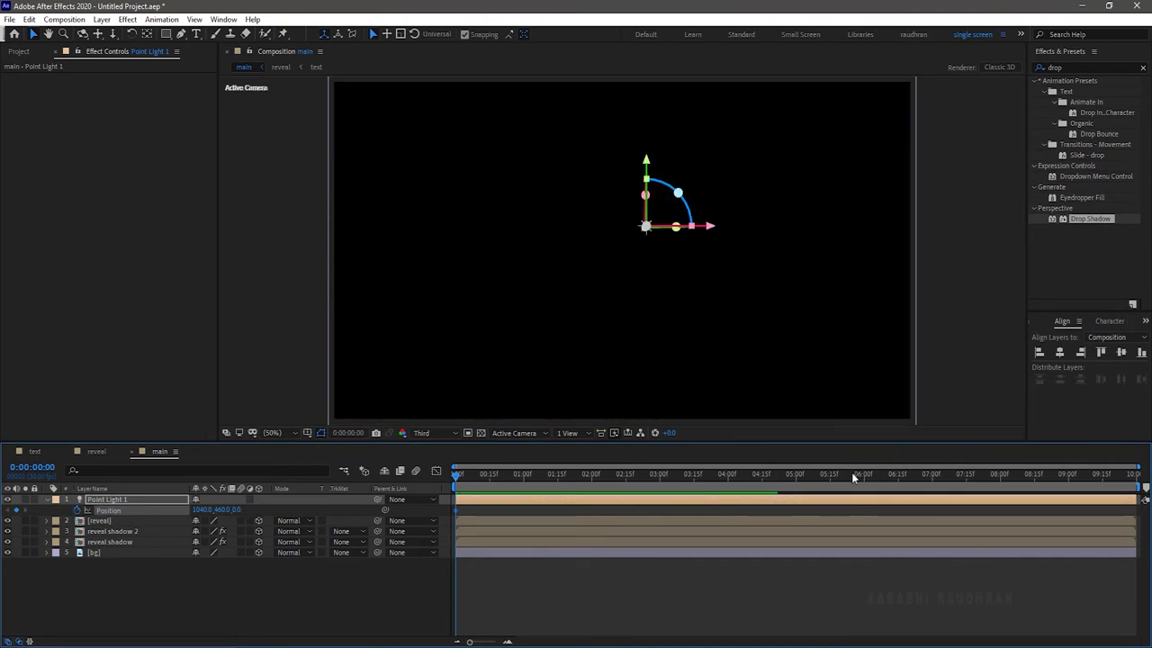
left_click(797, 476)
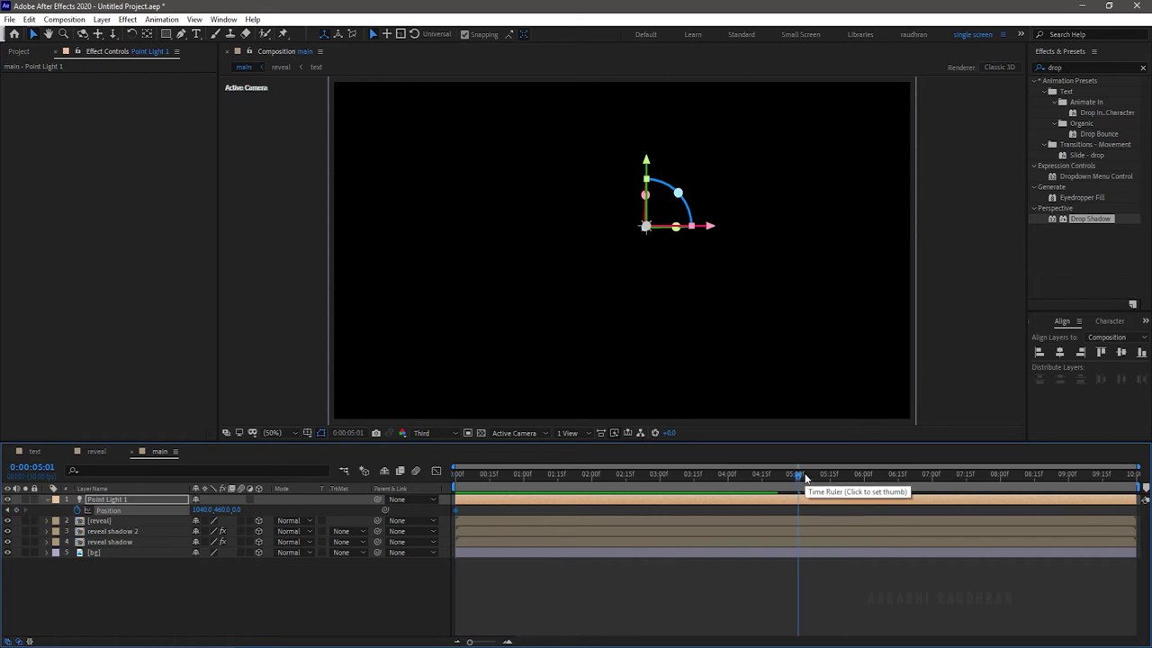
left_click(237, 510)
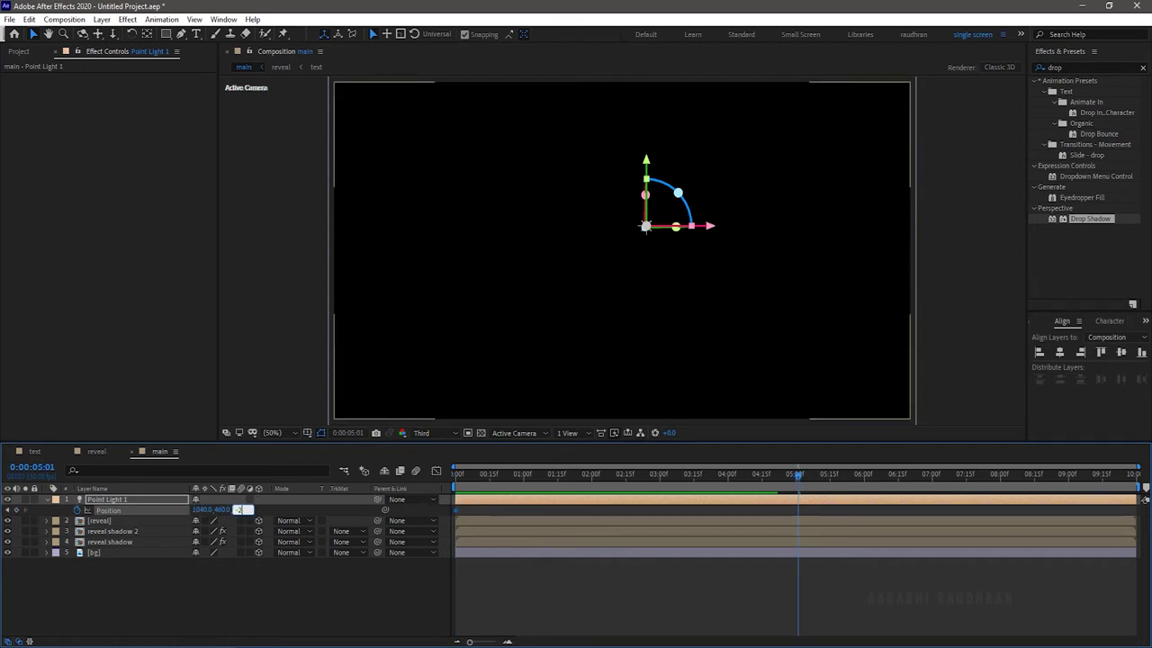
key("Return")
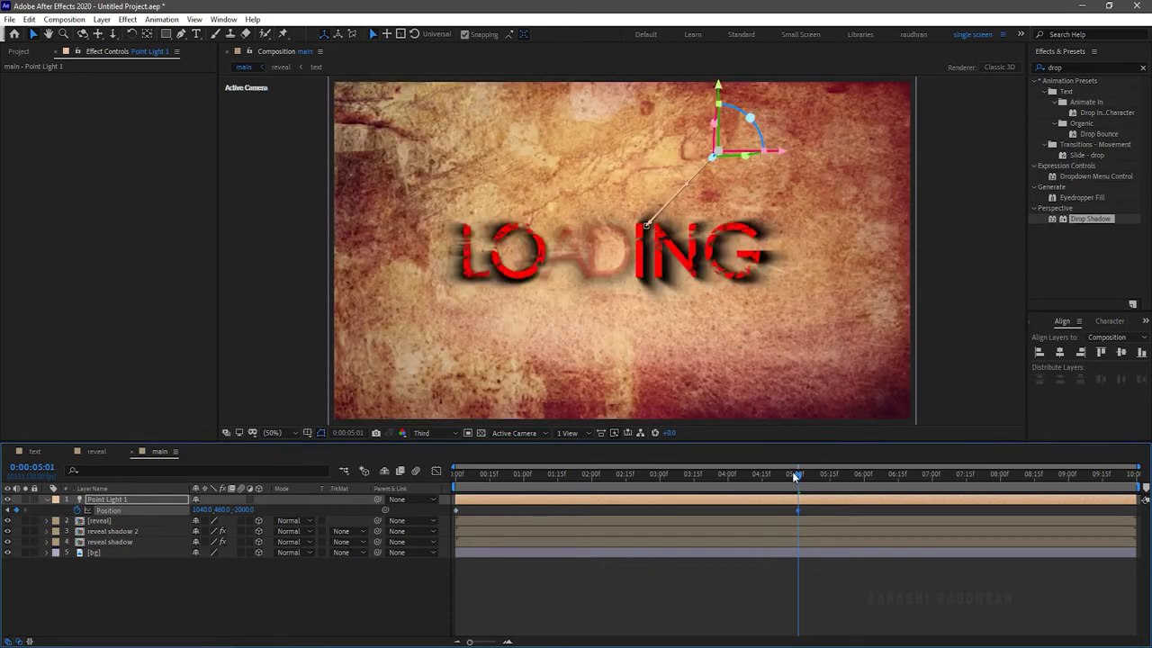
left_click_drag(791, 471, 425, 476)
key("space")
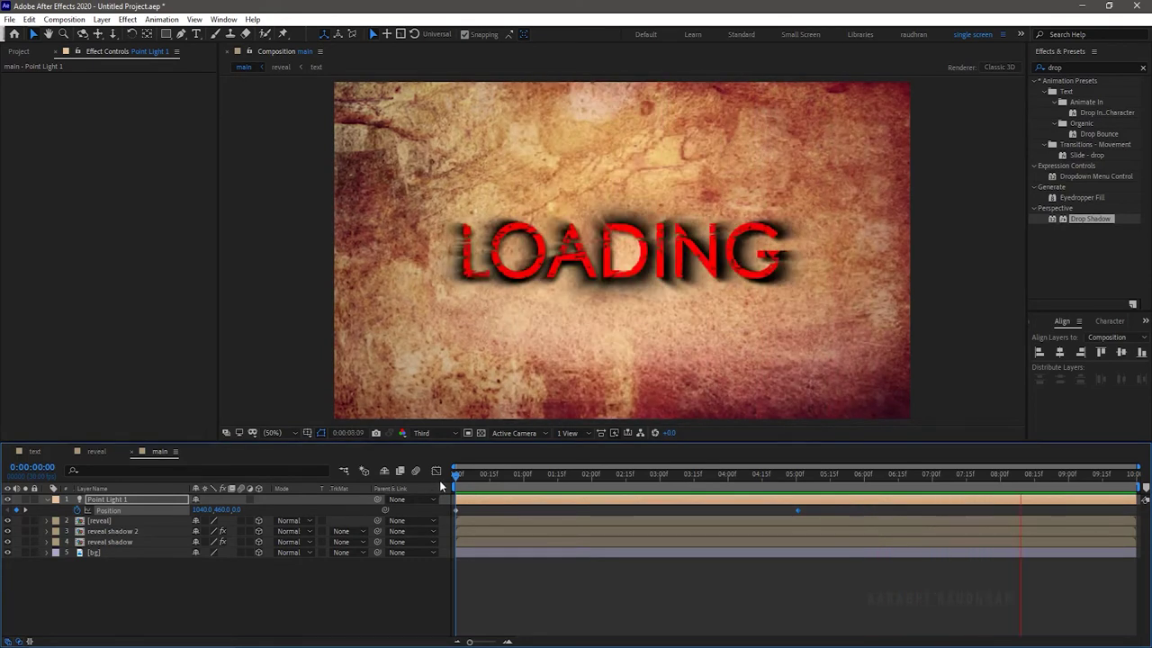
key("space")
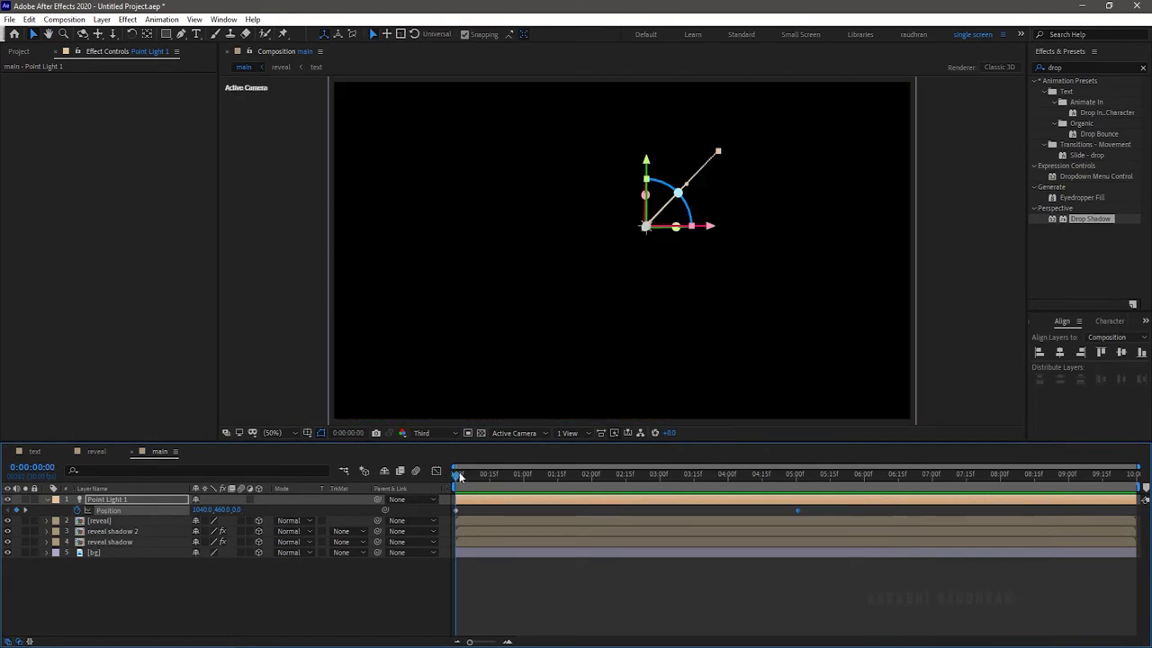
left_click(165, 617)
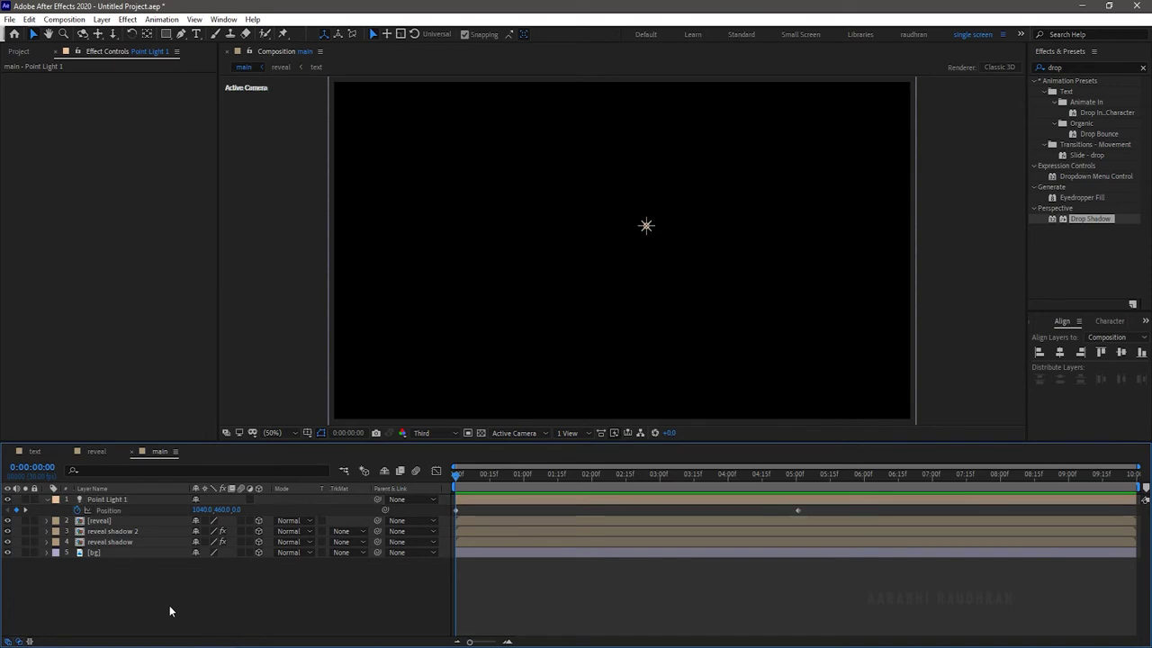
left_click(48, 500)
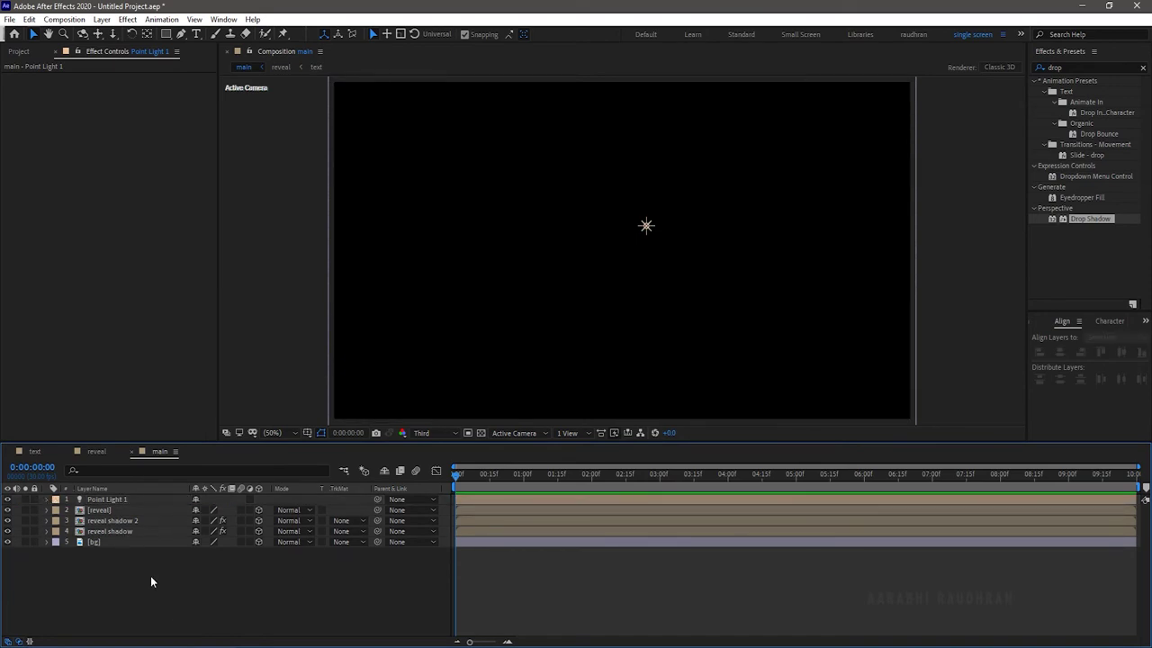
- Add a Null Object layer and make Null 1 3D
right_click(151, 575)
mouse_move(212, 441)
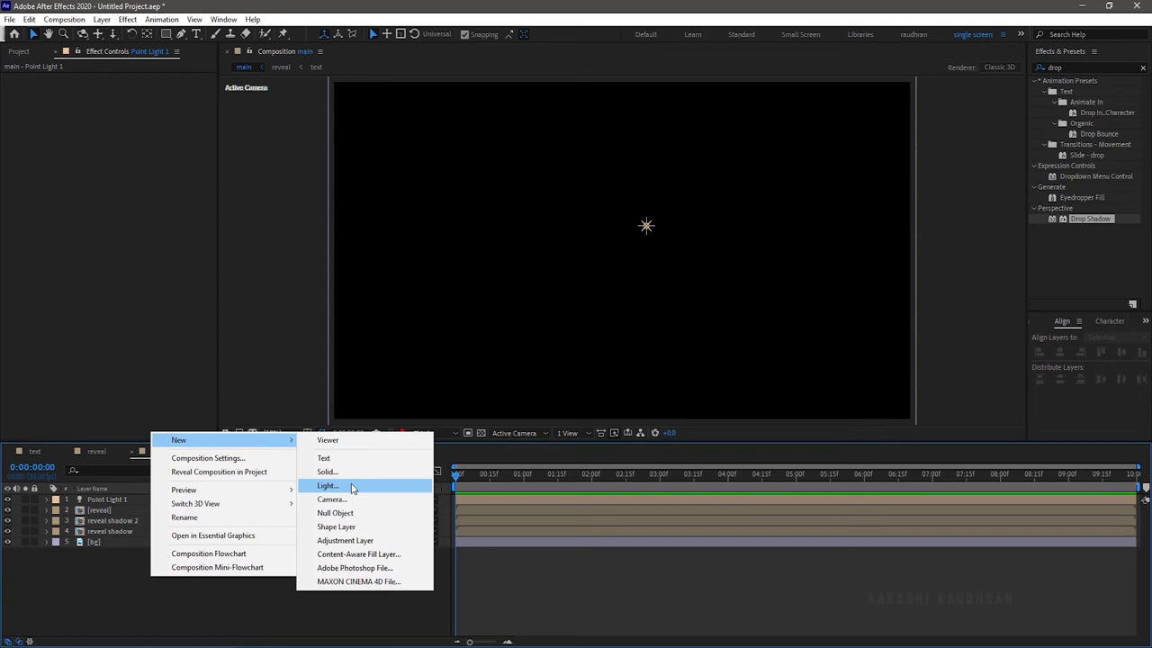
left_click(341, 512)
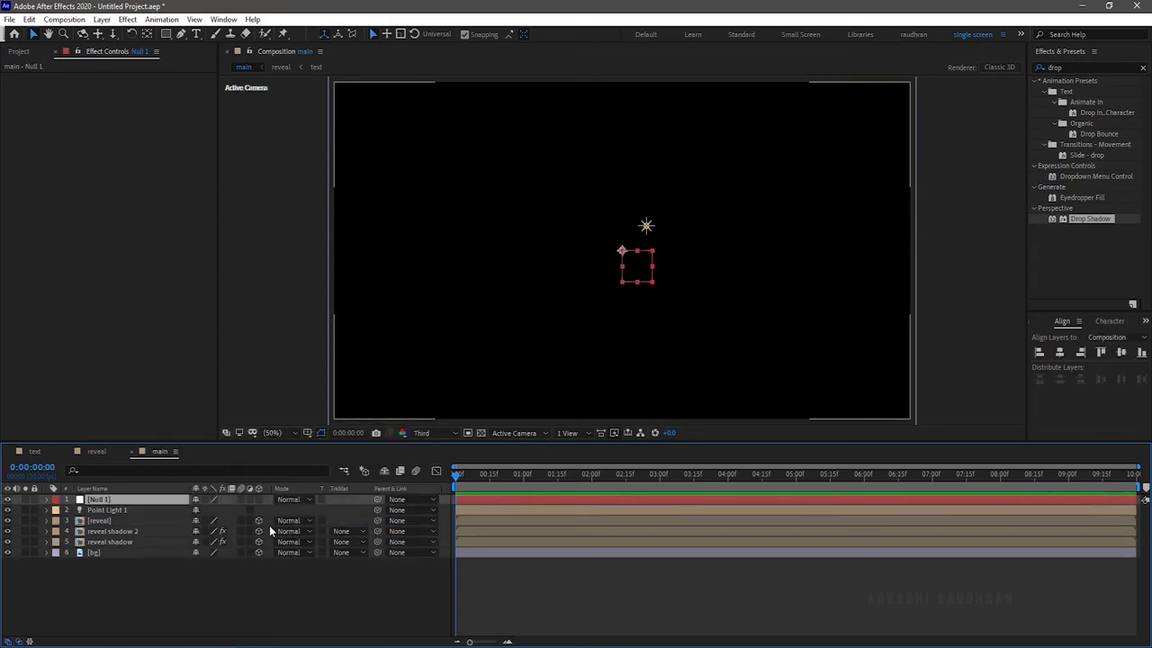
left_click(258, 499)
left_click(130, 558)
- Parent Point Light 1, reveal, both reveal shadows and bg to Null 1, checking frames through 07:15
left_click_drag(130, 558, 122, 514)
left_click_drag(159, 584, 77, 507)
left_click(419, 511)
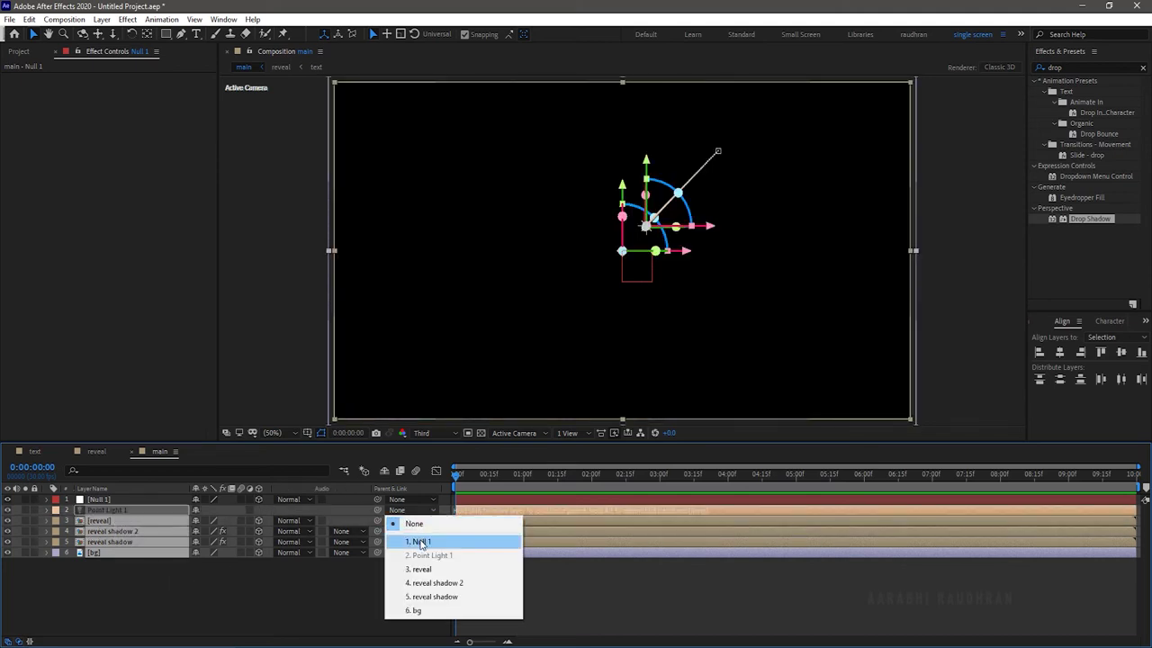
left_click(416, 541)
left_click(309, 587)
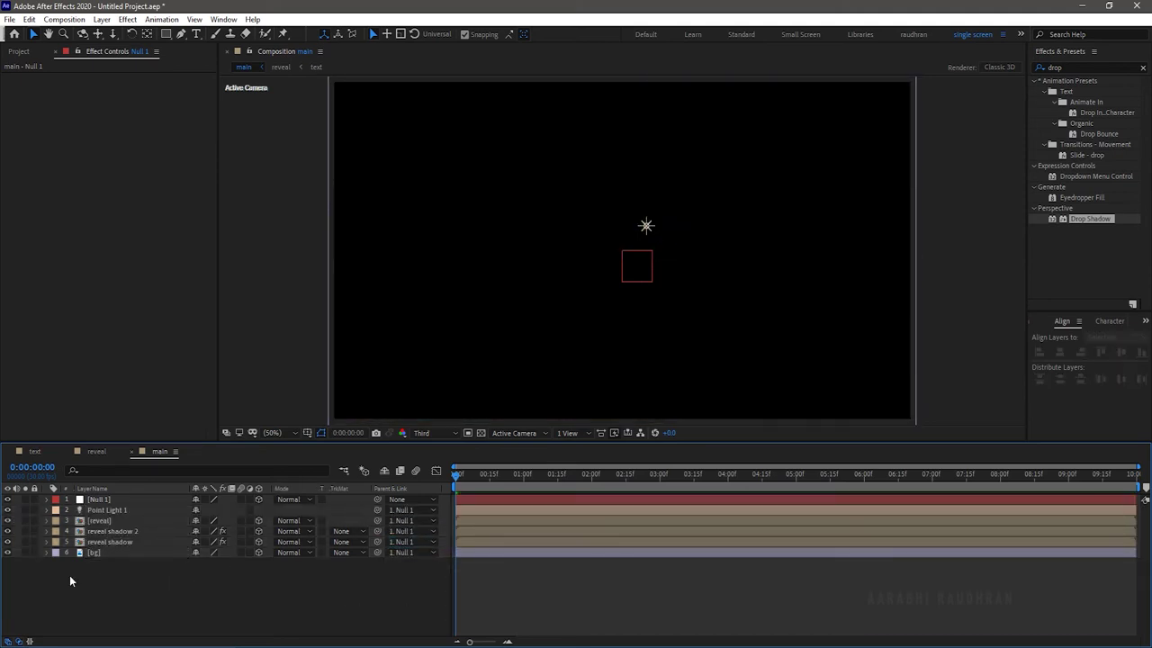
left_click(776, 476)
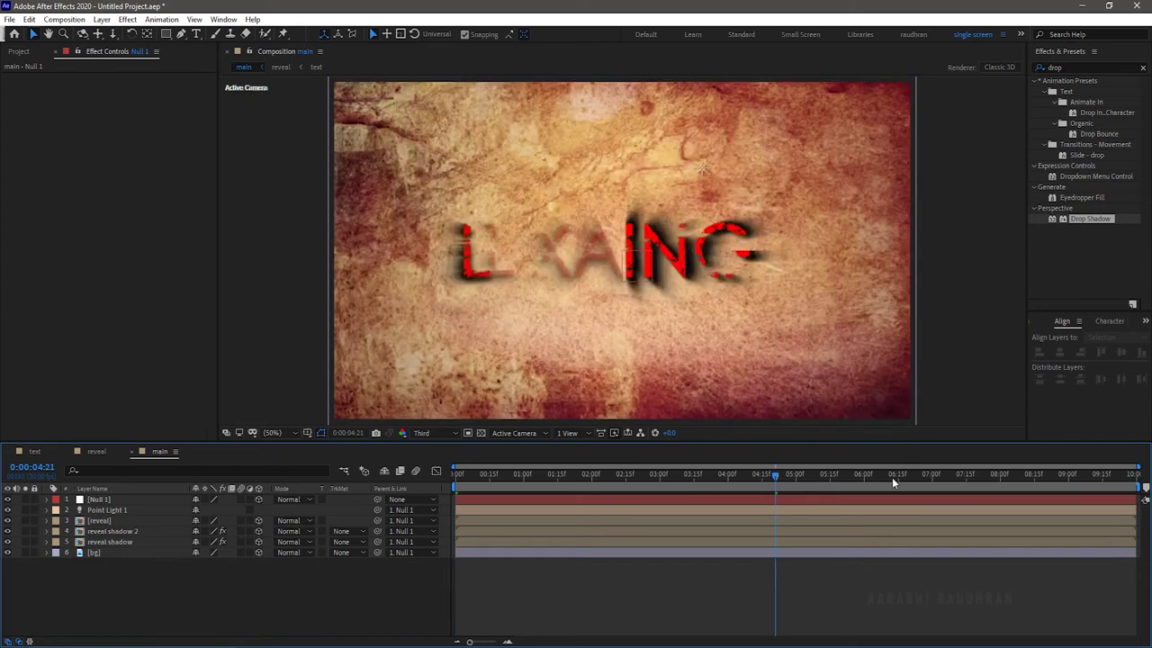
left_click(963, 473)
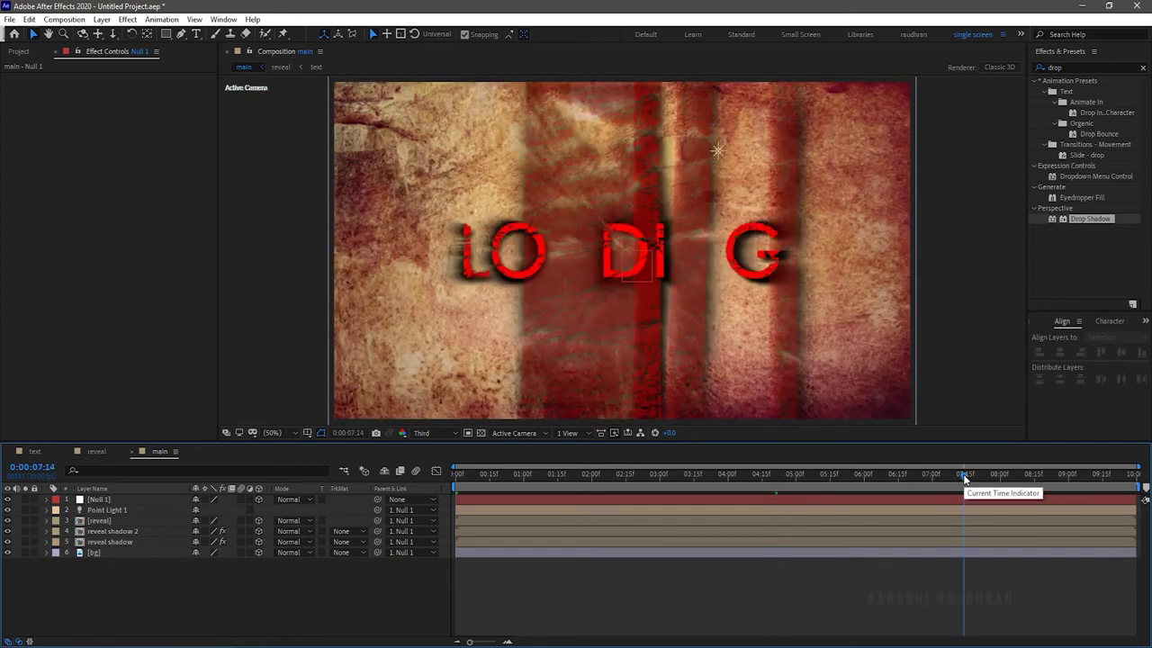
left_click(967, 476)
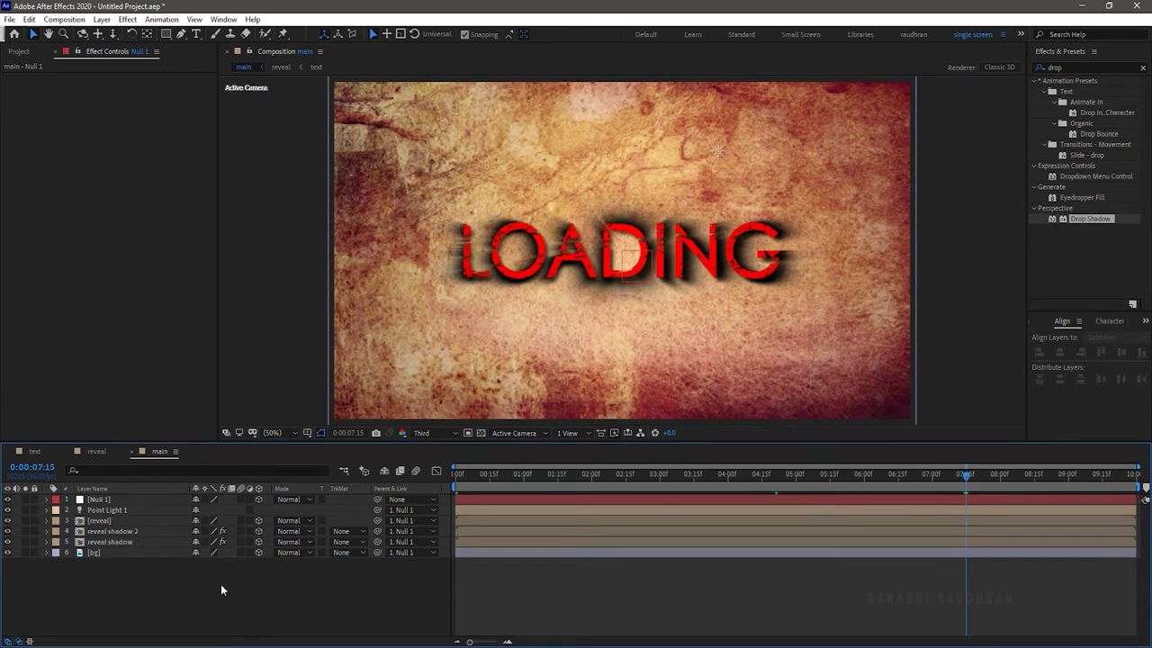
- Keyframe Null 1's Z position at 7:15, -439 at 7:20 and -872 at 9:24, then preview
left_click(106, 500)
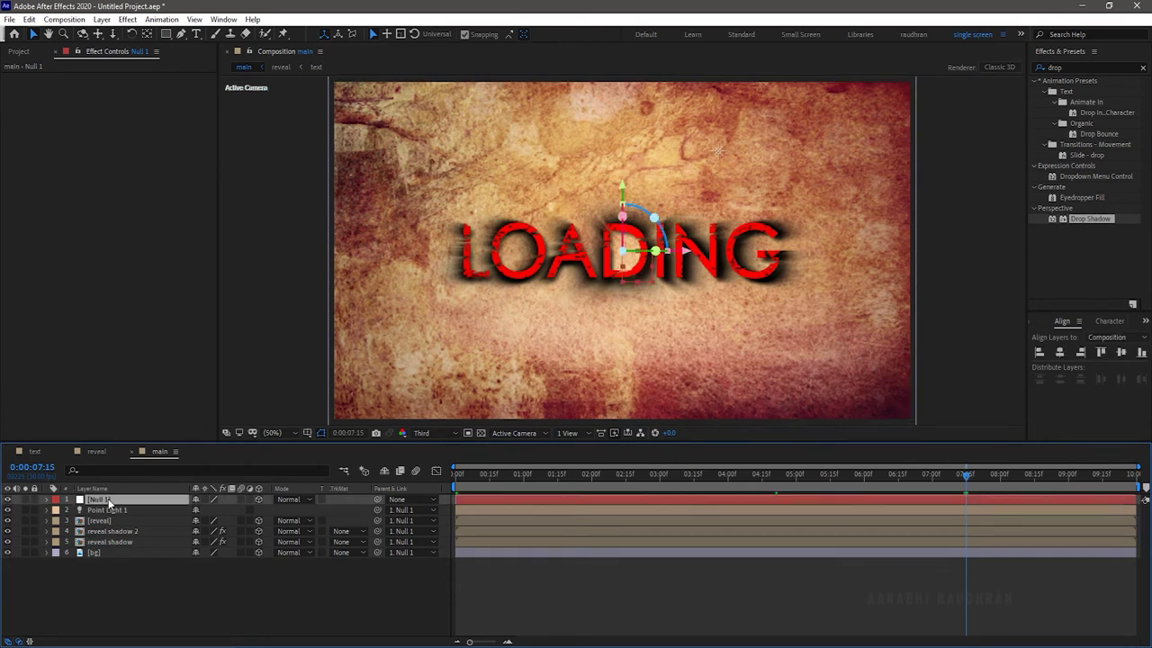
key("alt+shift+p")
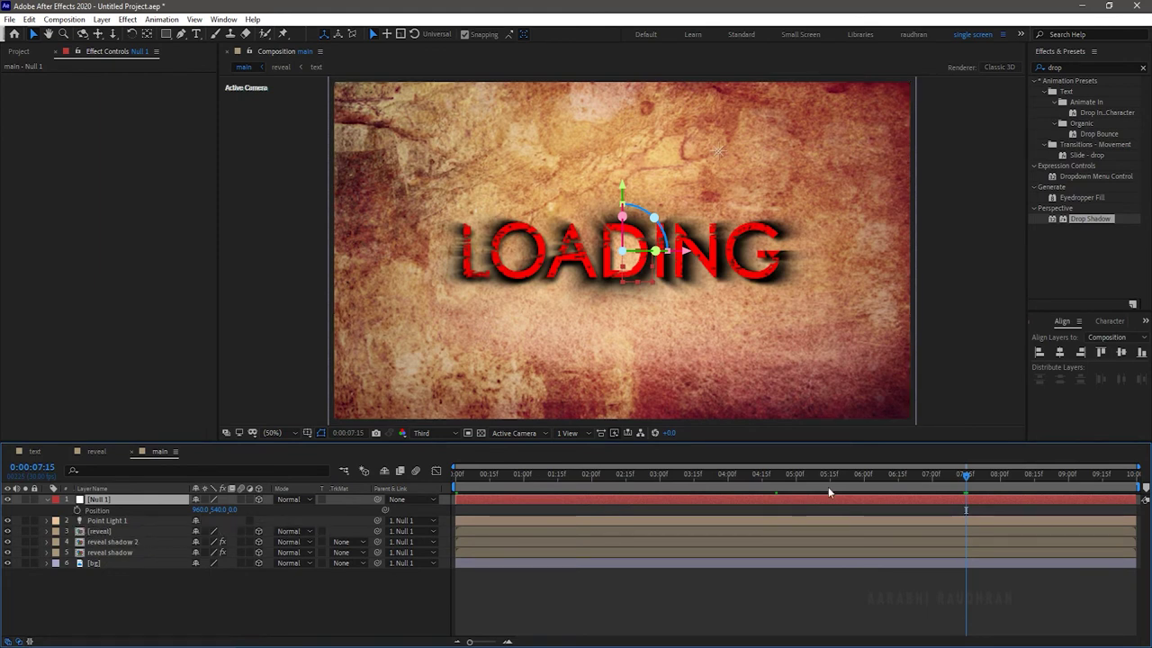
left_click(103, 510)
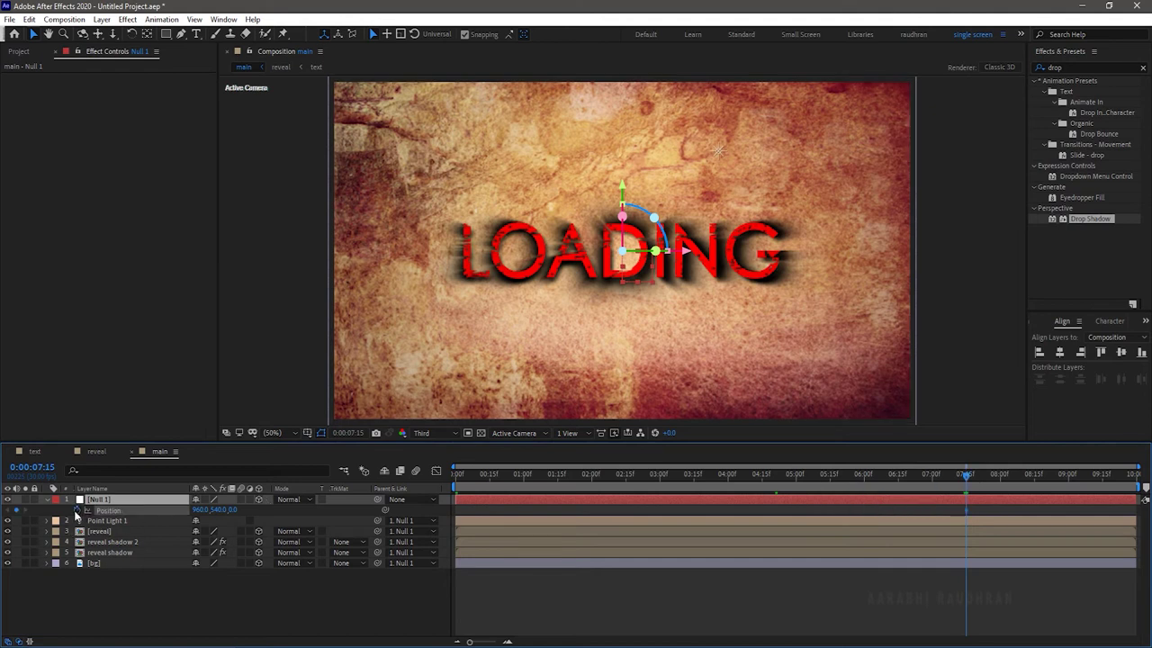
left_click(976, 483)
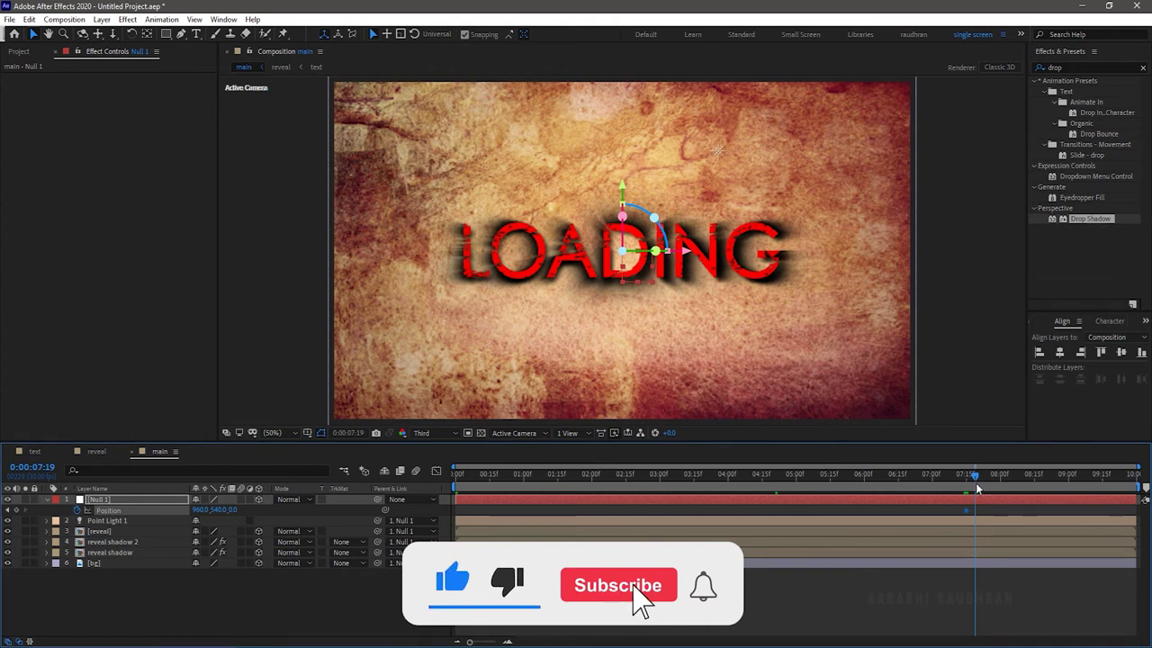
left_click(979, 489)
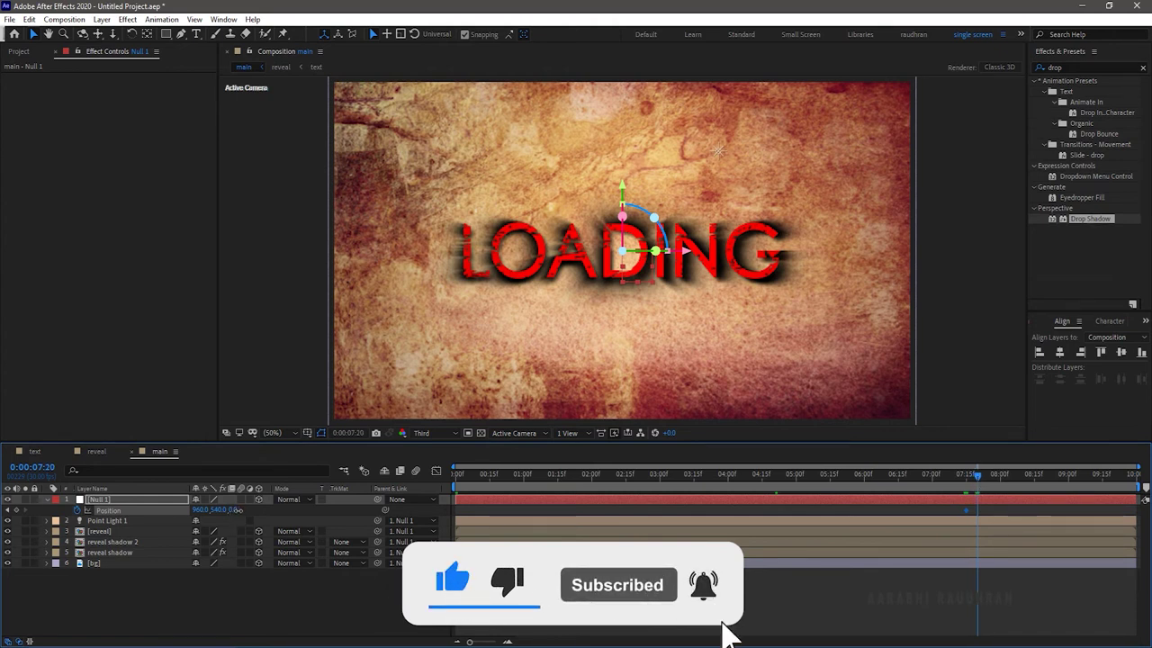
mouse_move(234, 509)
left_mouse_down()
mouse_move(271, 510)
mouse_move(227, 510)
left_mouse_up()
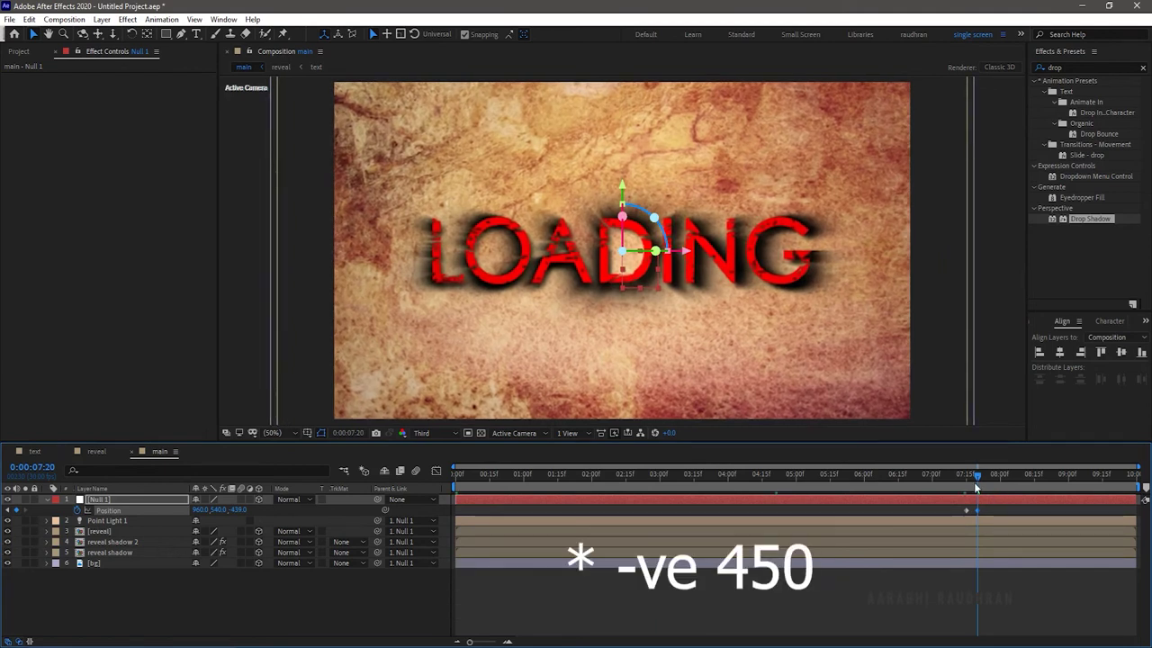
left_click(1122, 474)
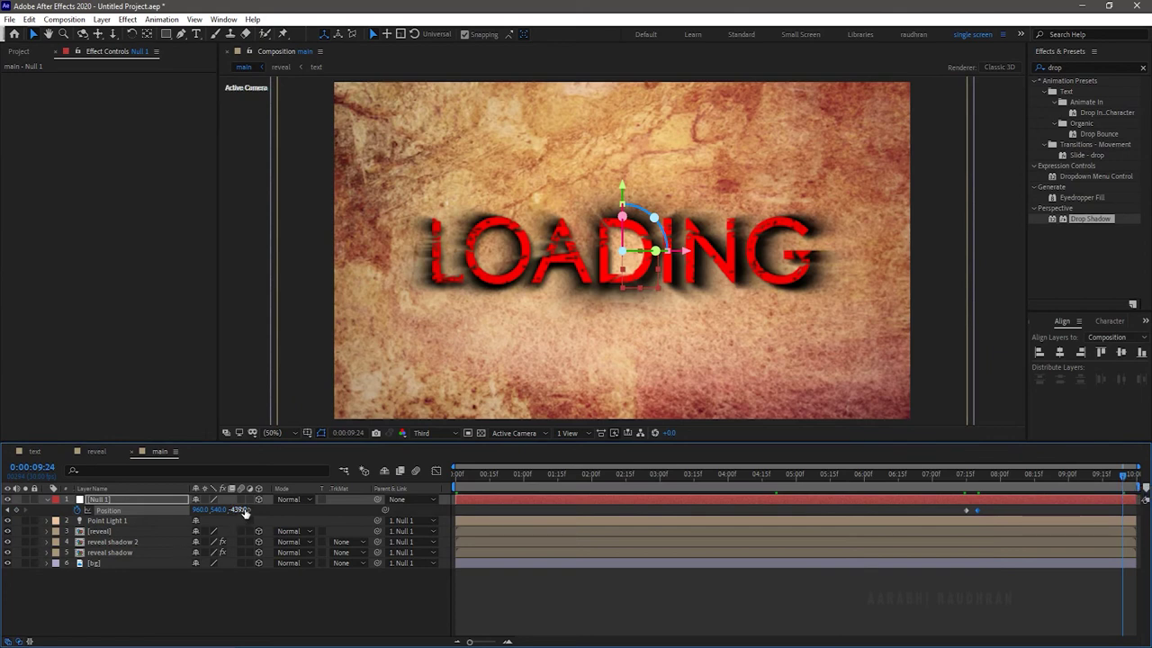
left_click_drag(241, 509, 206, 509)
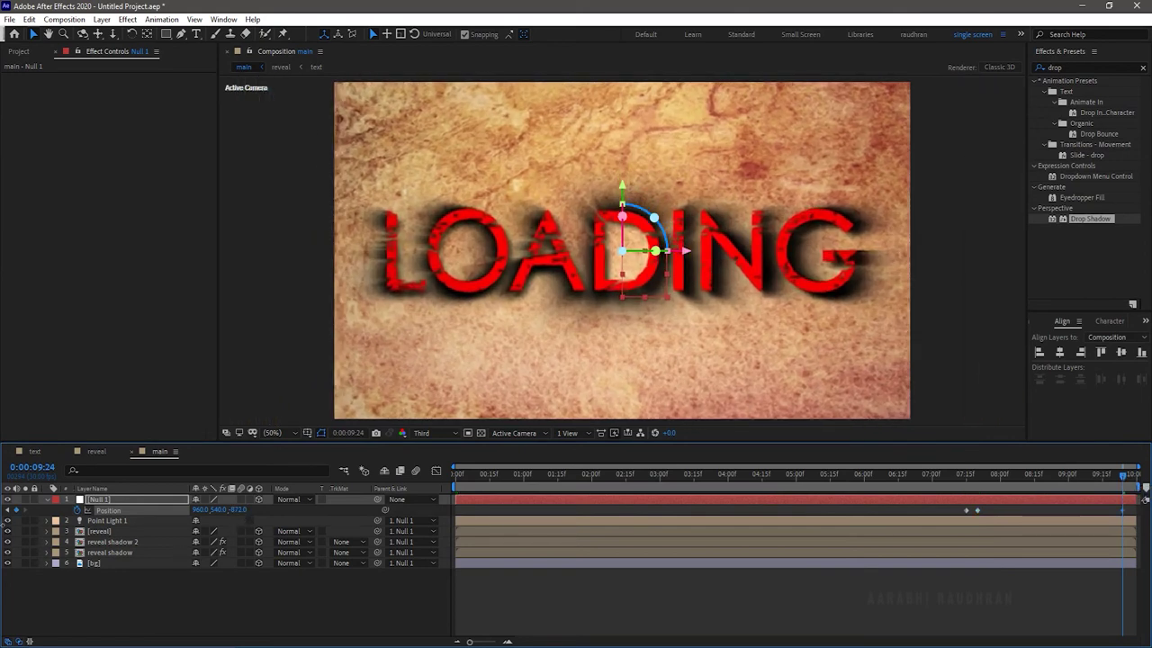
left_click(715, 617)
key("space")
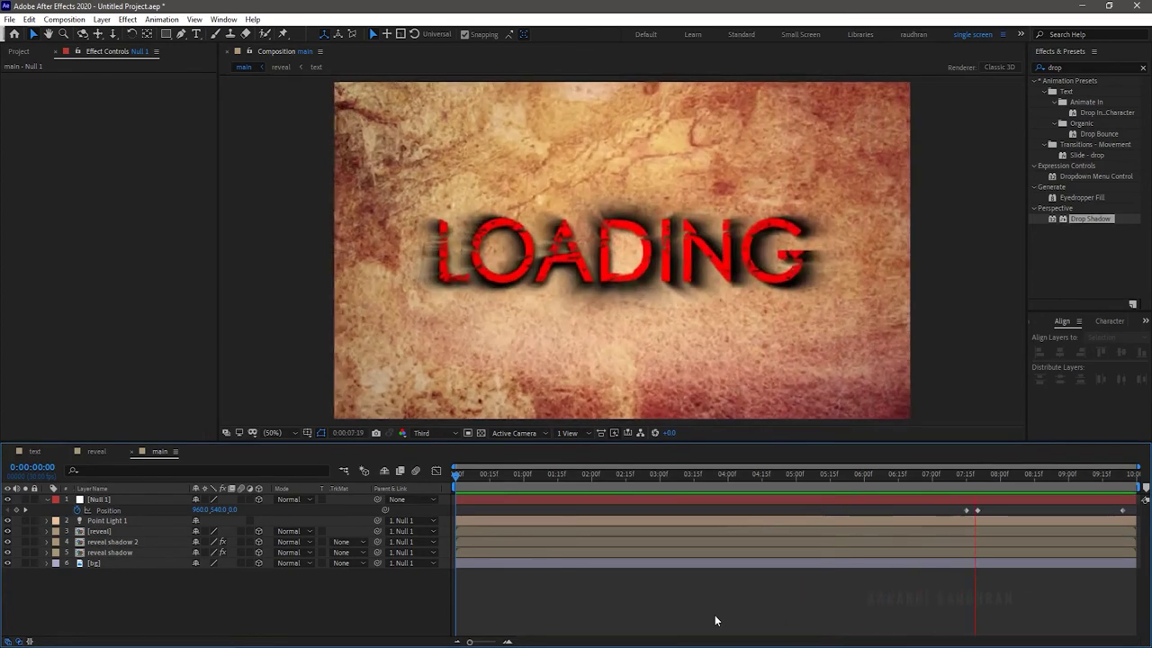
- Replay the preview and marquee-select both of Null 1's Position keyframes
key("space")
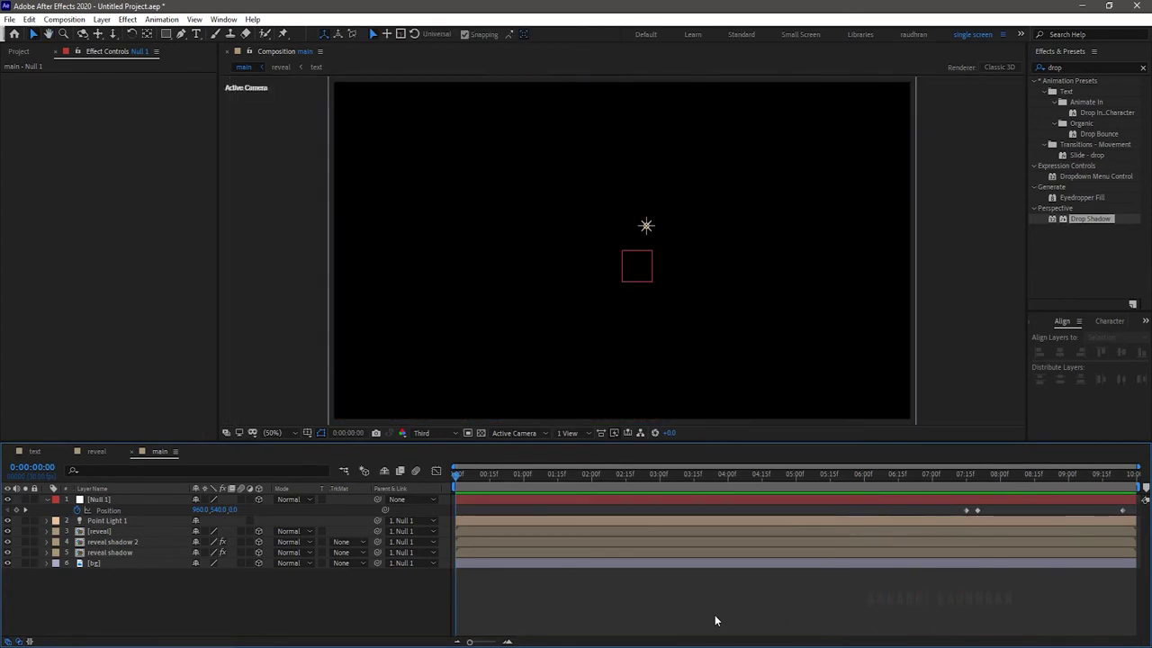
key("space")
key("space")
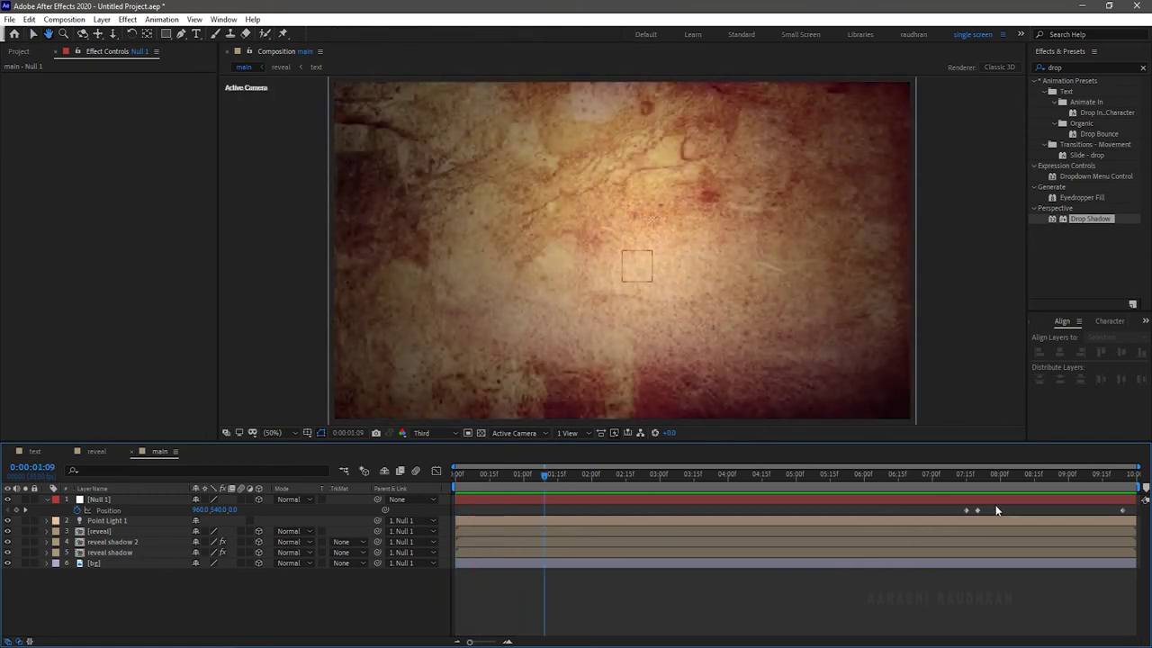
left_click_drag(995, 509, 962, 515)
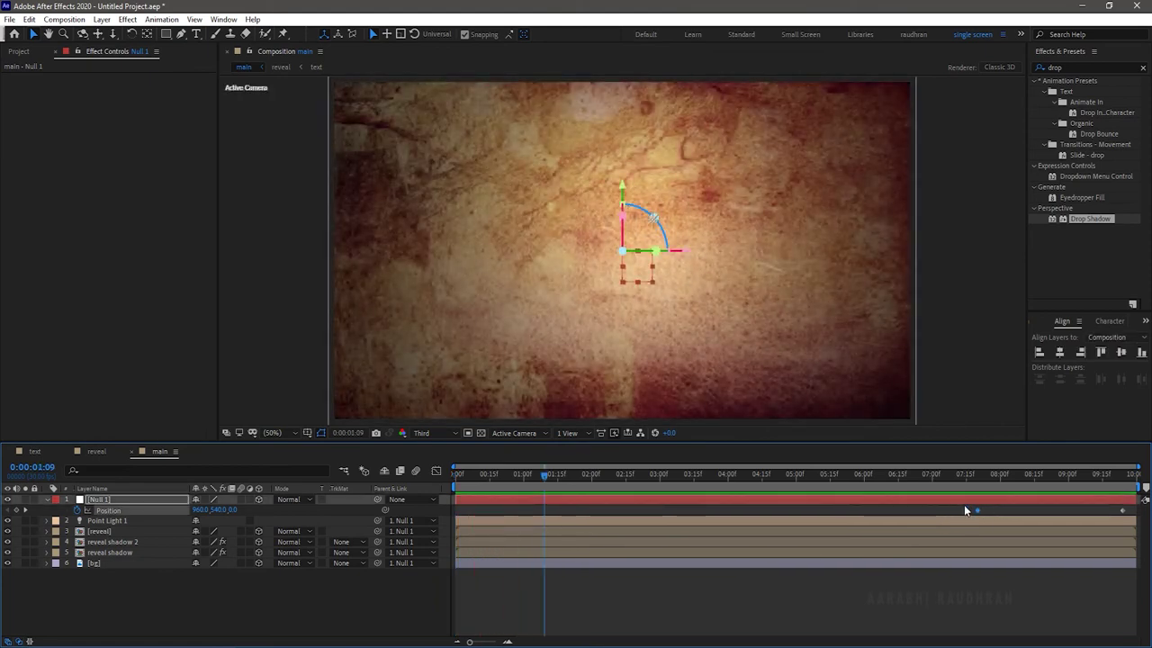
- Easy Ease the keyframes, sharpen the speed spike in the graph, and preview from 6:29
key("F9")
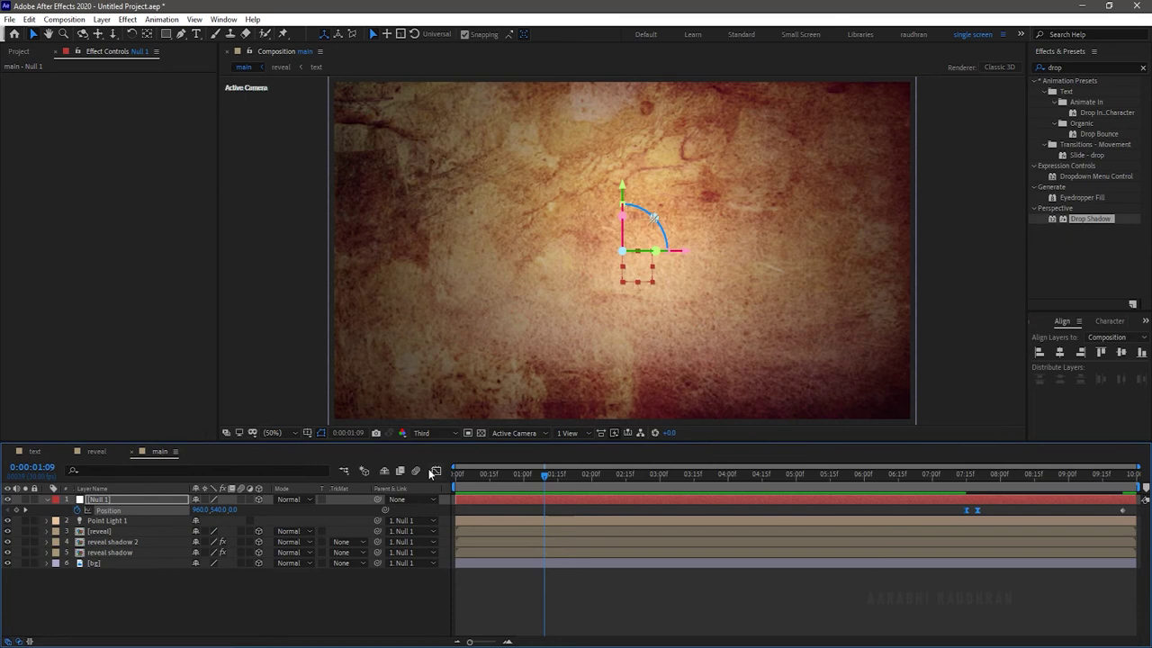
left_click(435, 471)
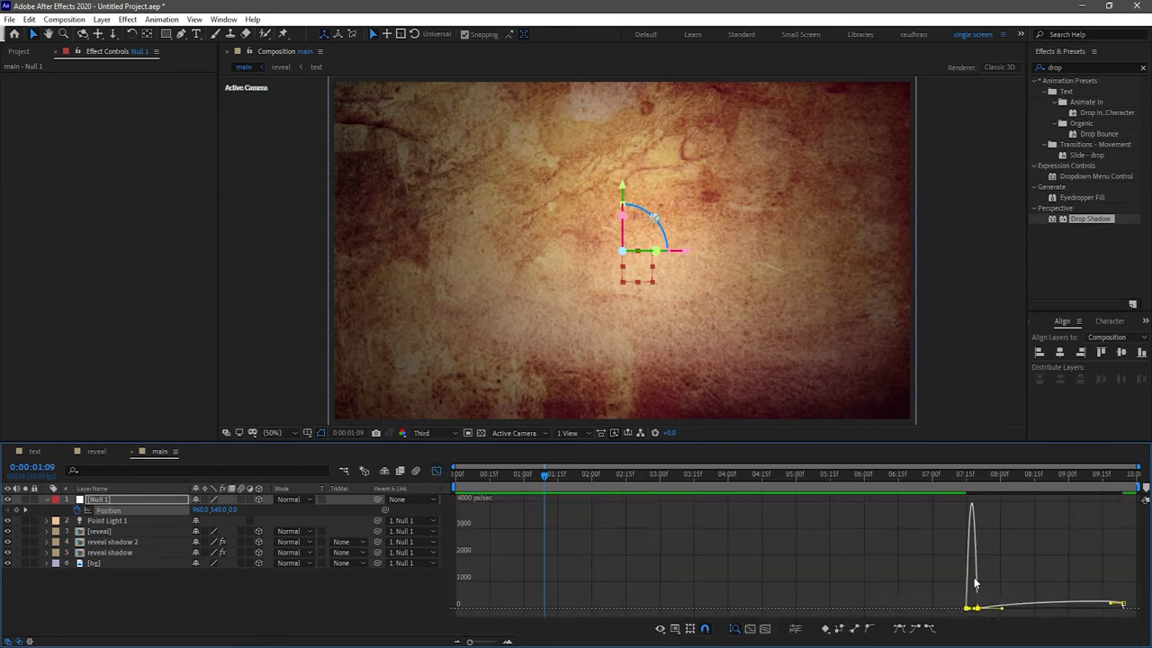
mouse_move(977, 583)
left_click_drag(974, 611, 968, 610)
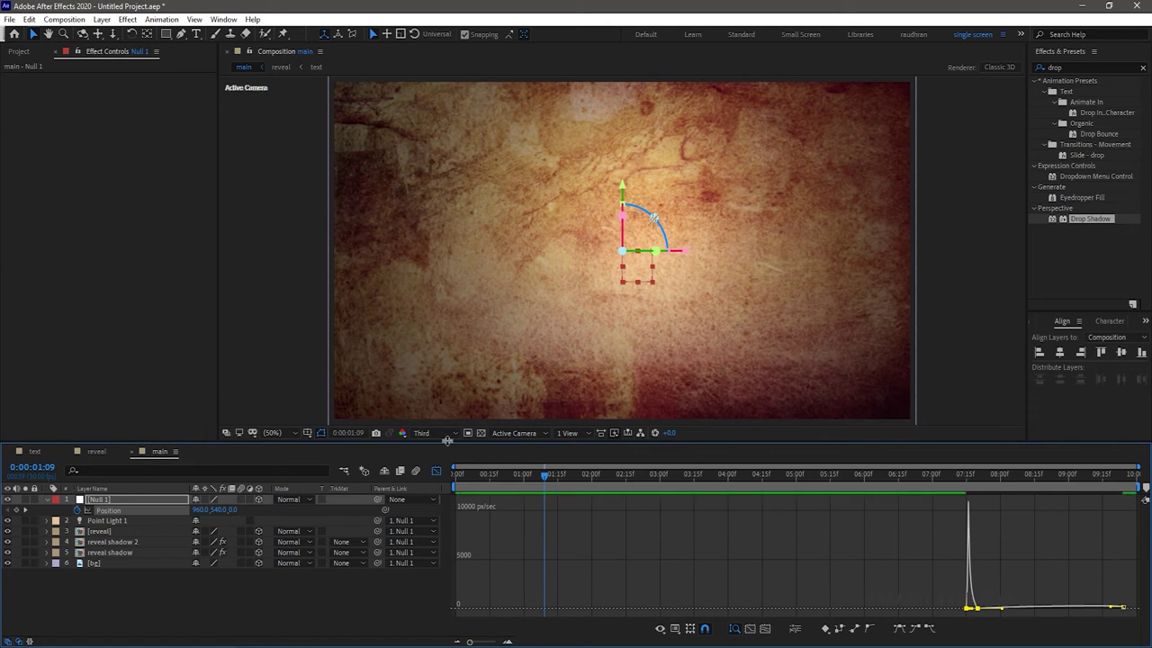
left_click(436, 470)
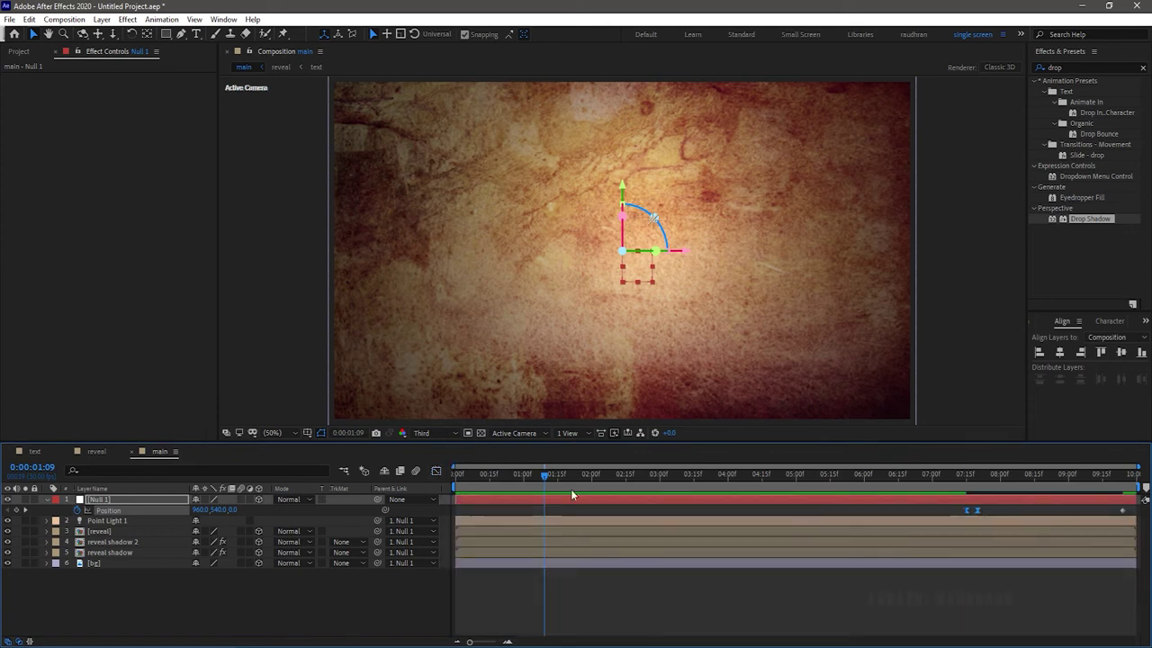
left_click(931, 487)
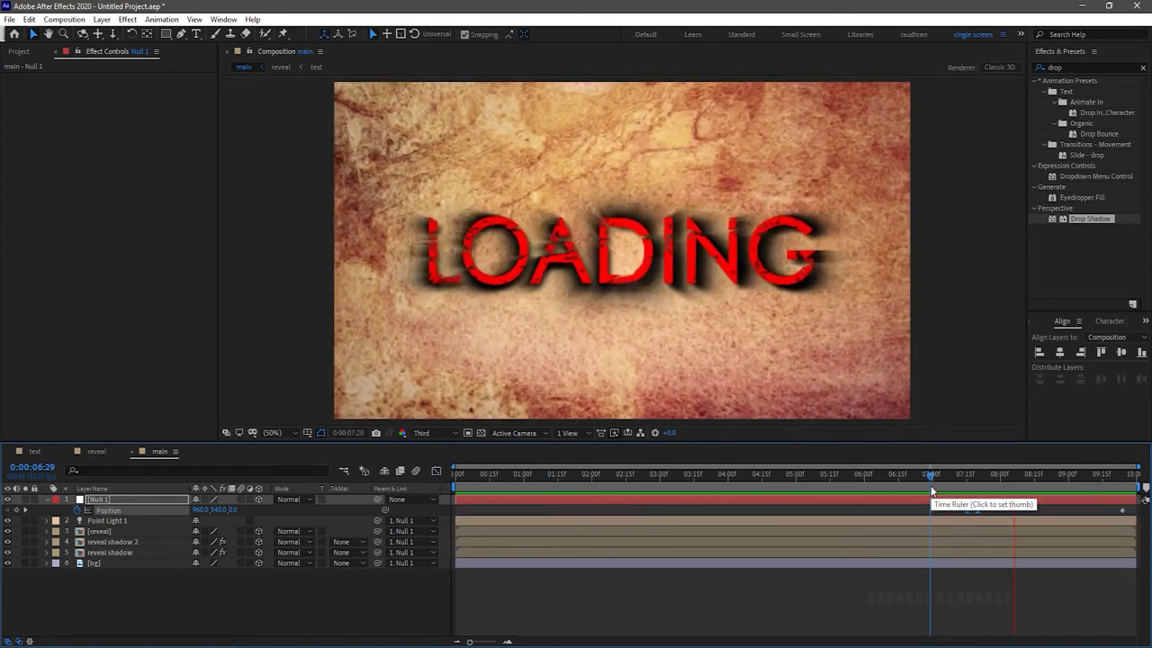
key("space")
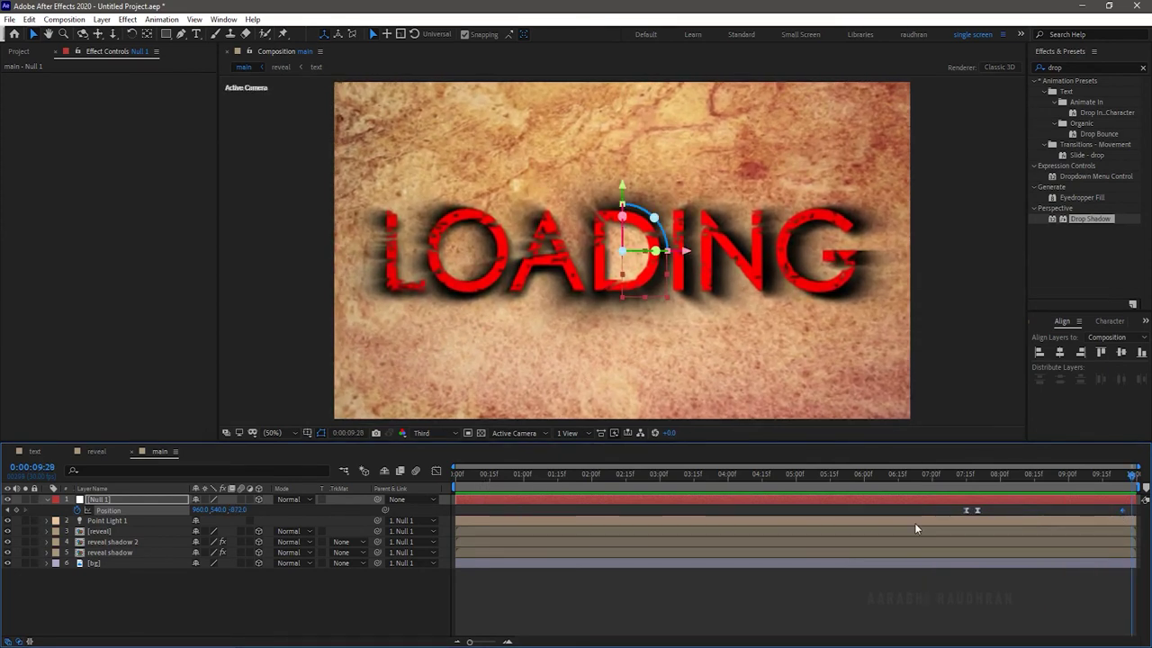
- Lengthen the easing into the final keyframe and preview from 7:00
left_click(436, 470)
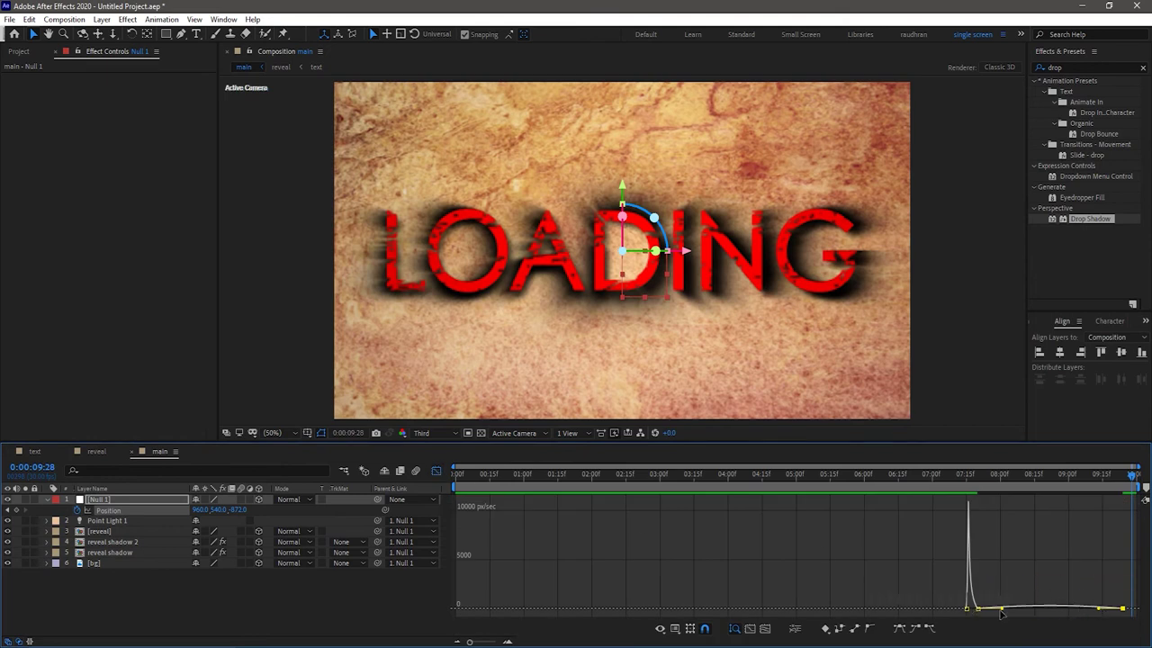
left_click_drag(1002, 609, 1049, 609)
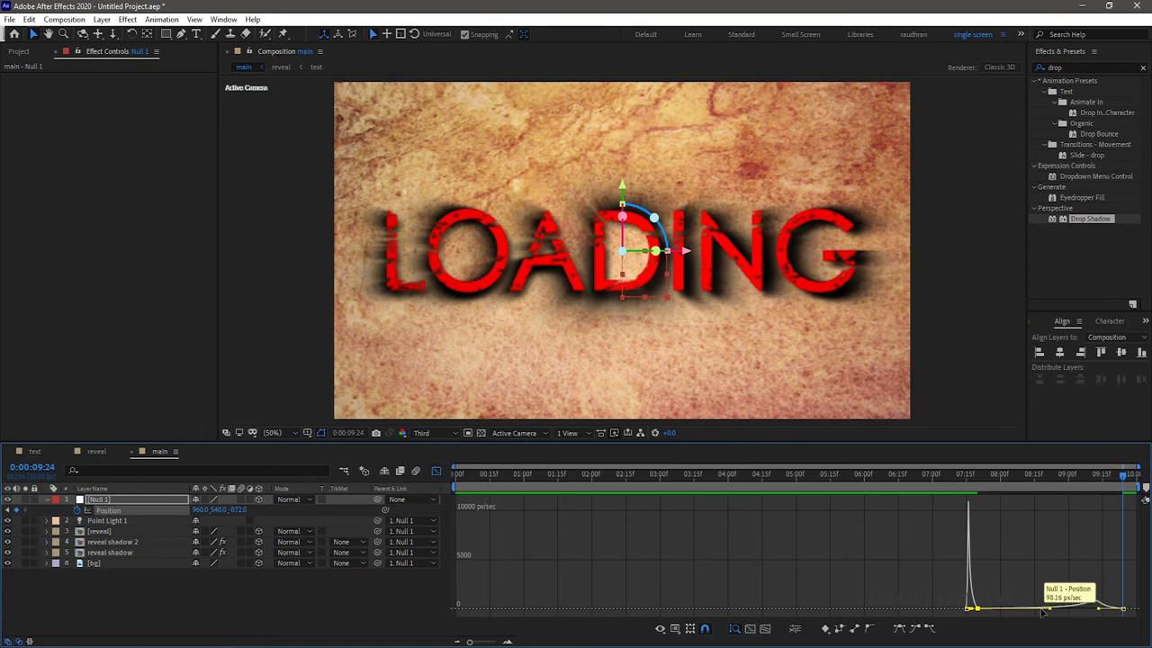
left_click(436, 473)
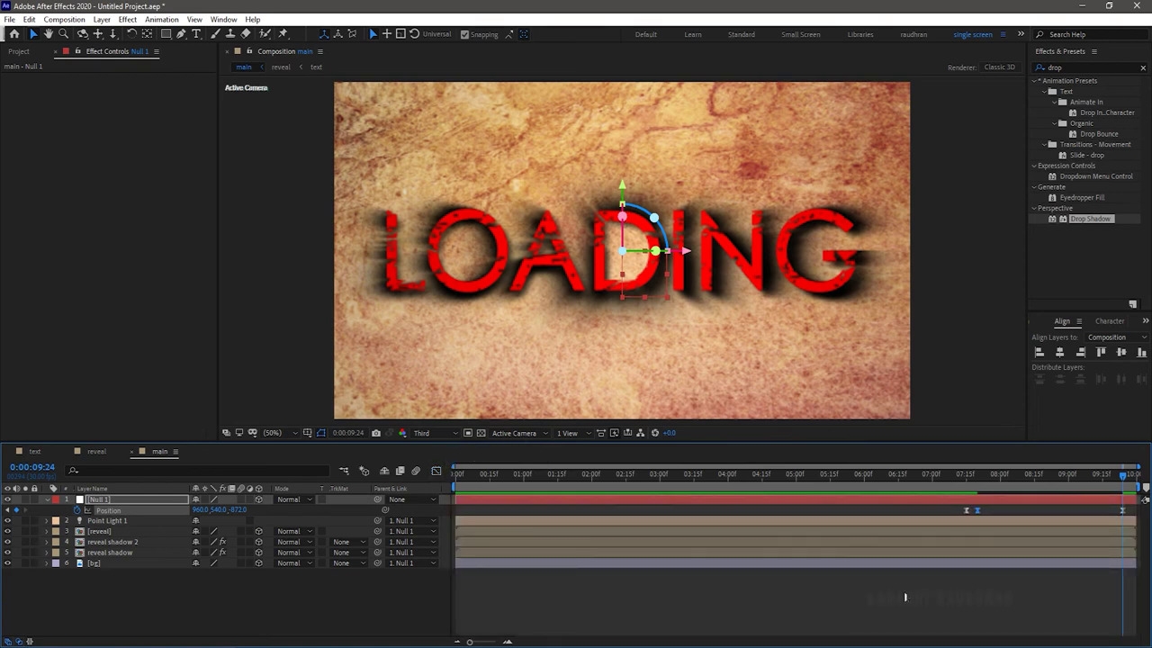
left_click(931, 477)
key("space")
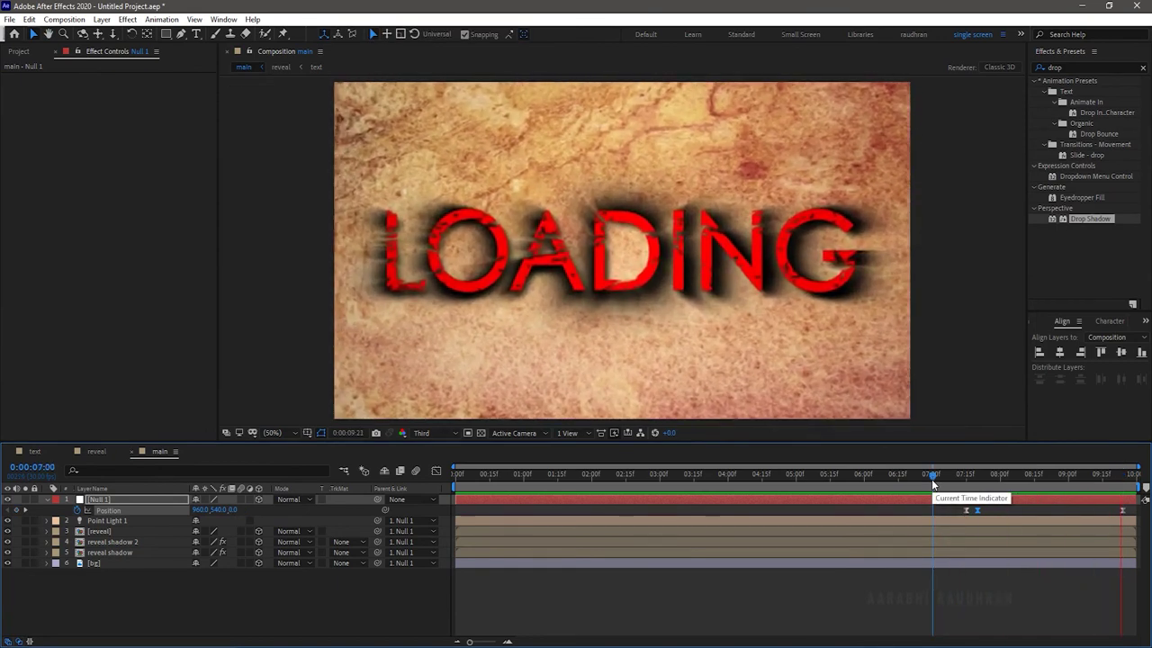
key("space")
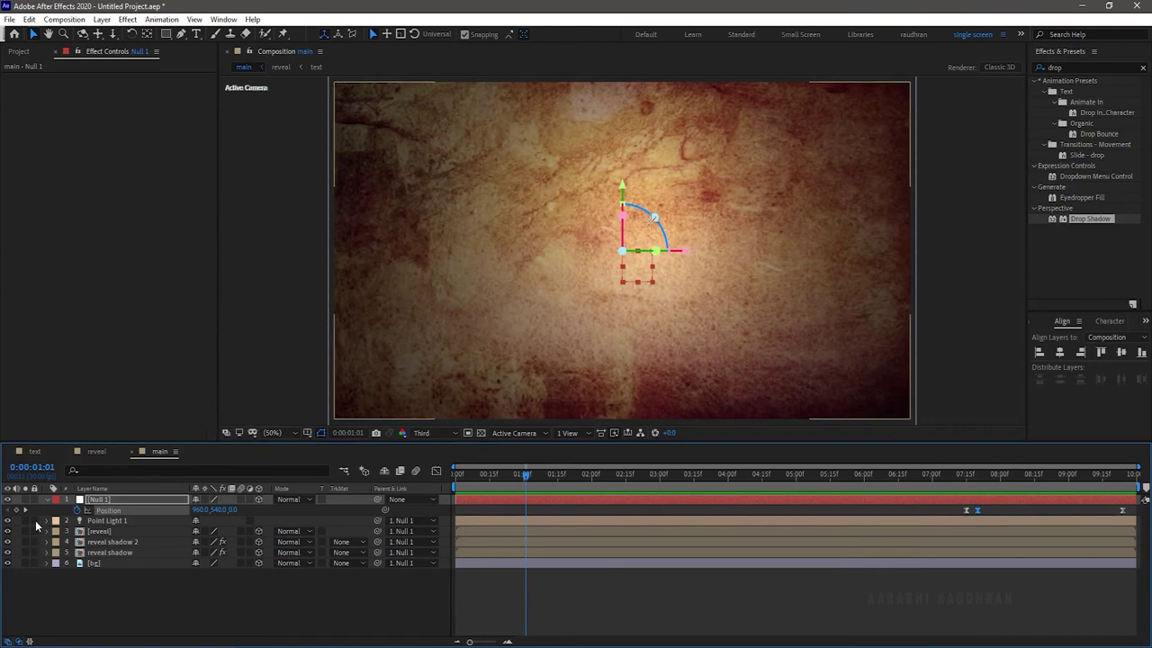
- Create a black solid named 'letterbox' and give it a full-frame rectangular Mask 1
left_click(46, 499)
right_click(191, 583)
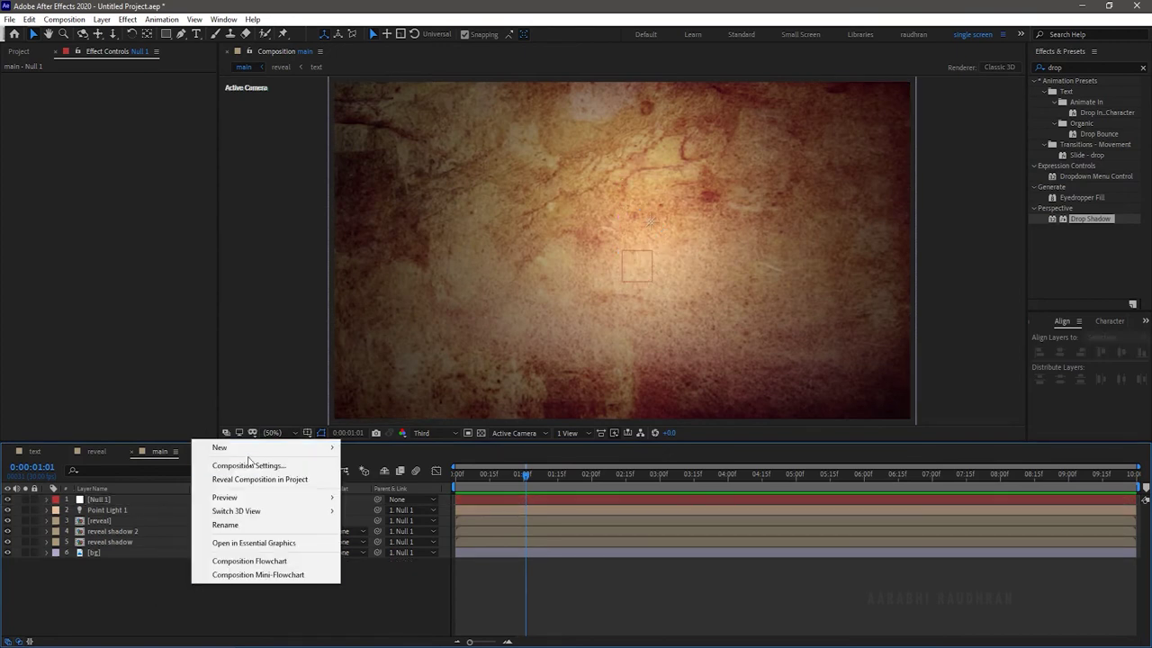
mouse_move(252, 449)
left_click(366, 480)
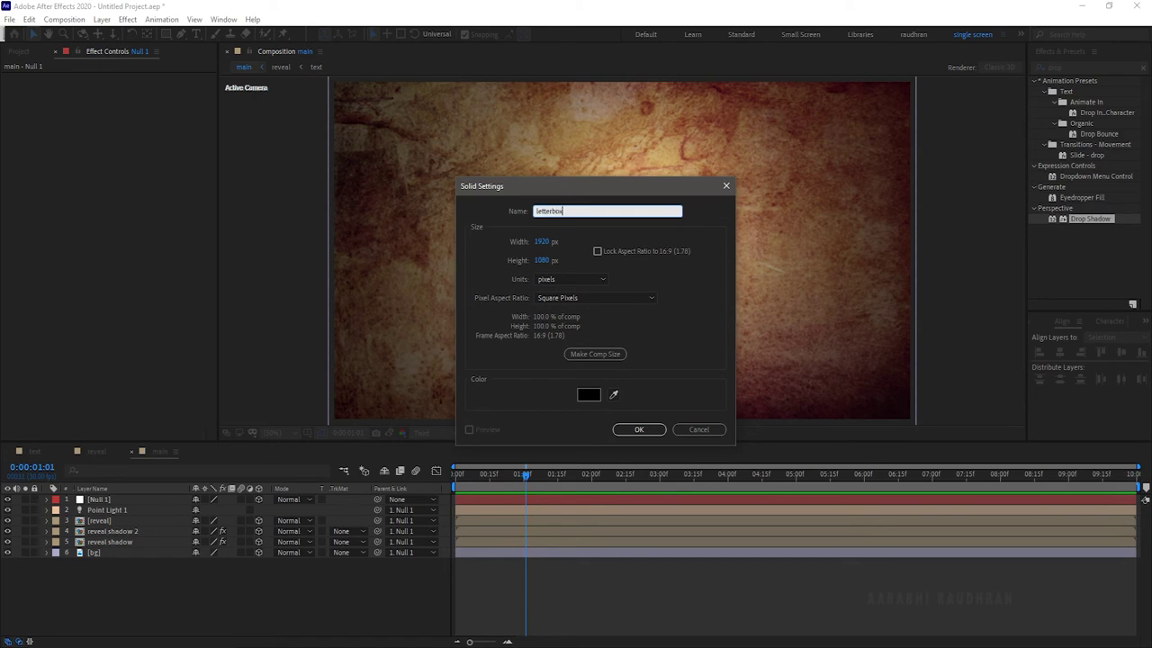
key("Return")
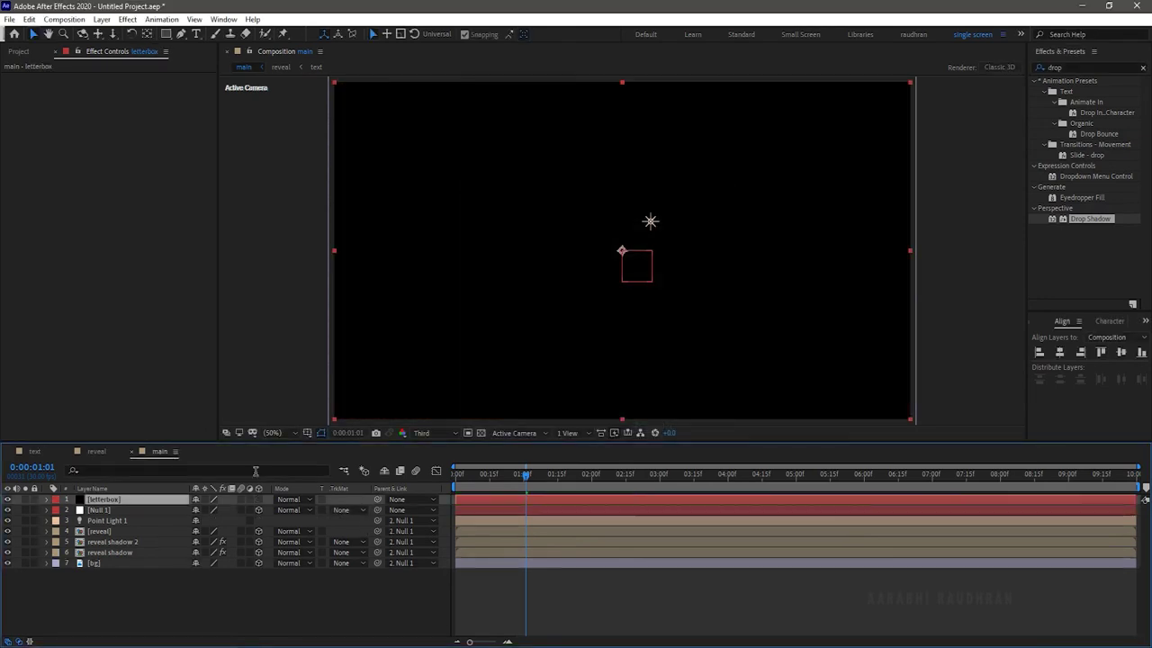
key("ctrl+shift+a")
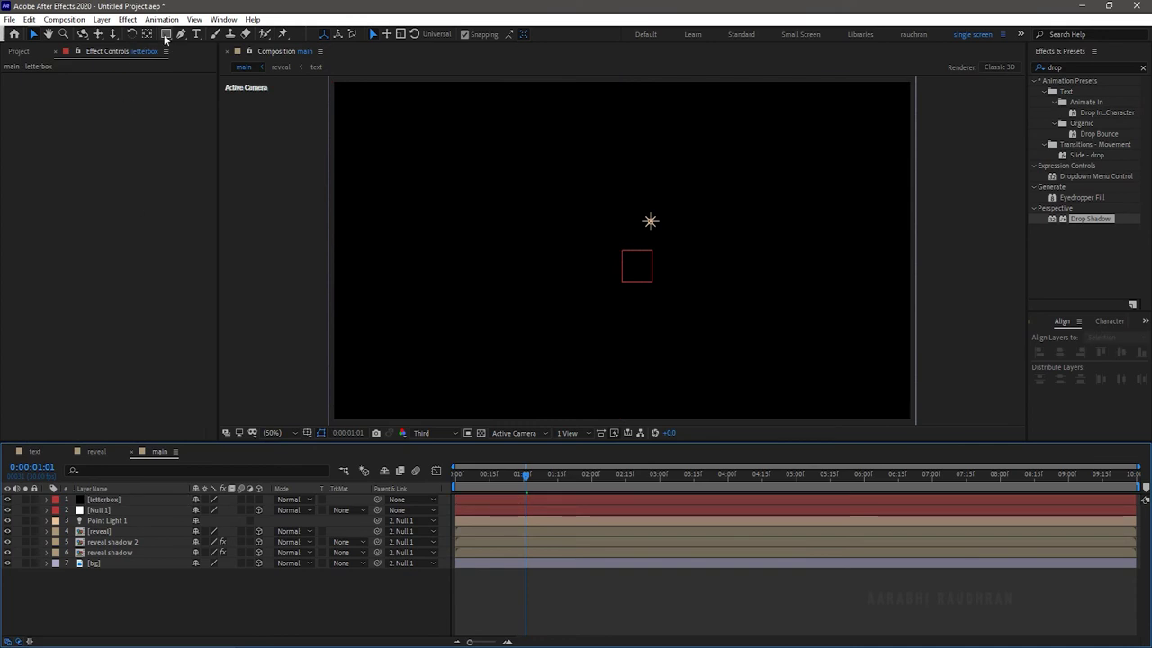
left_click(105, 499)
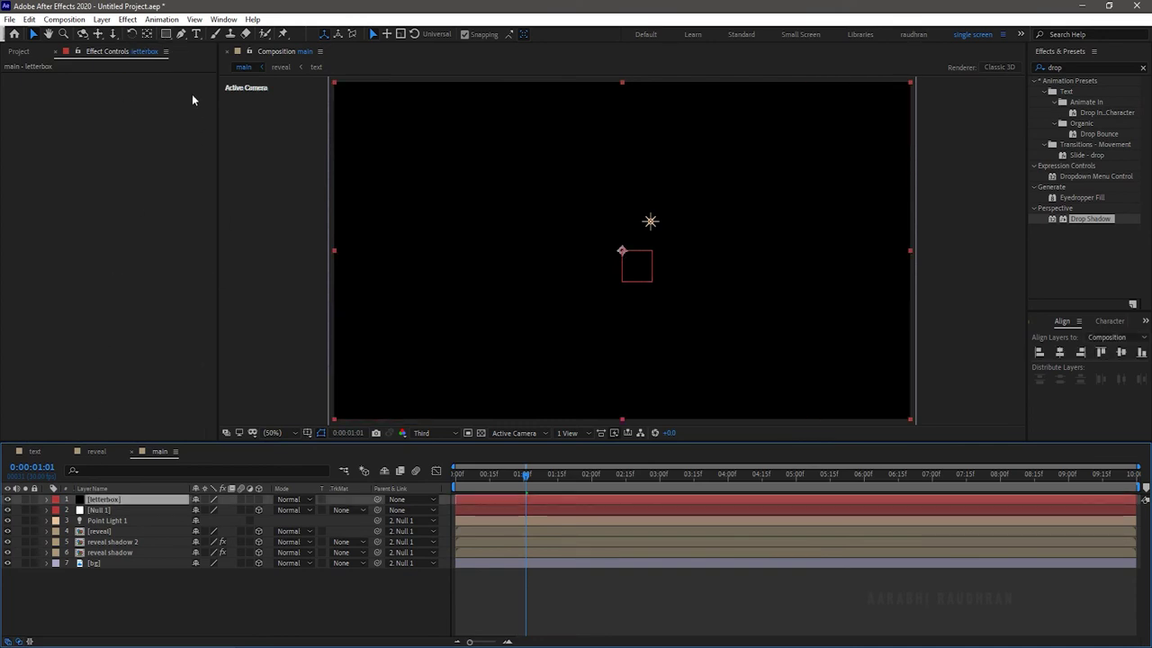
double_click(166, 36)
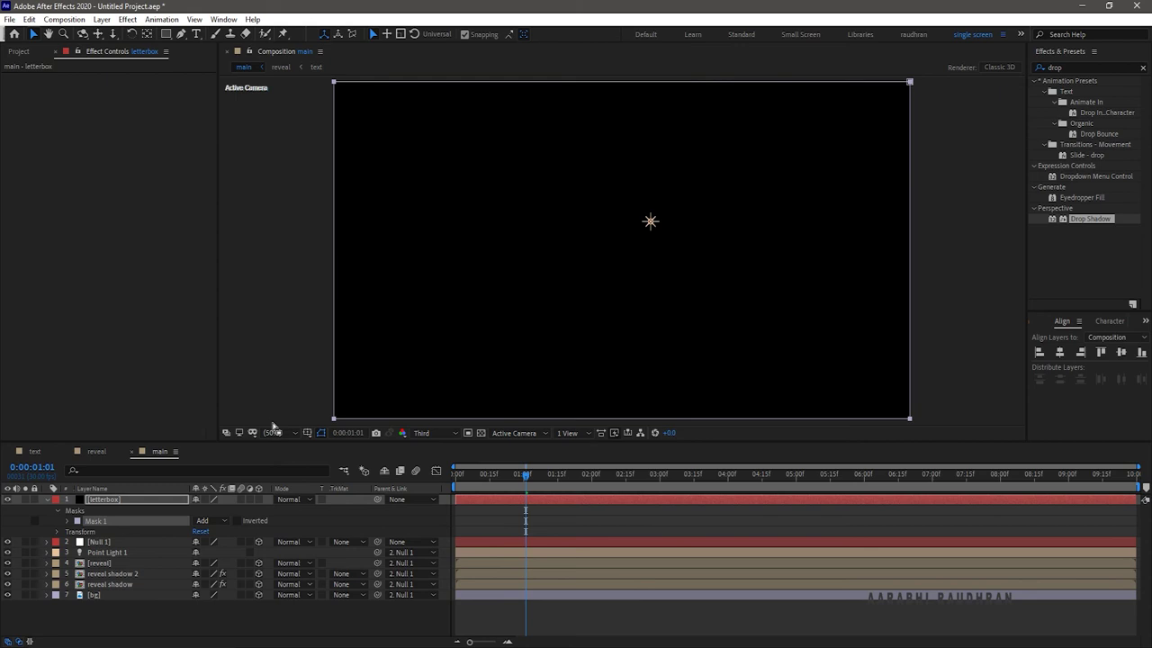
- Set Mask 1 to Subtract with Top 12% and Bottom 88% of source
left_click(212, 522)
left_click(223, 558)
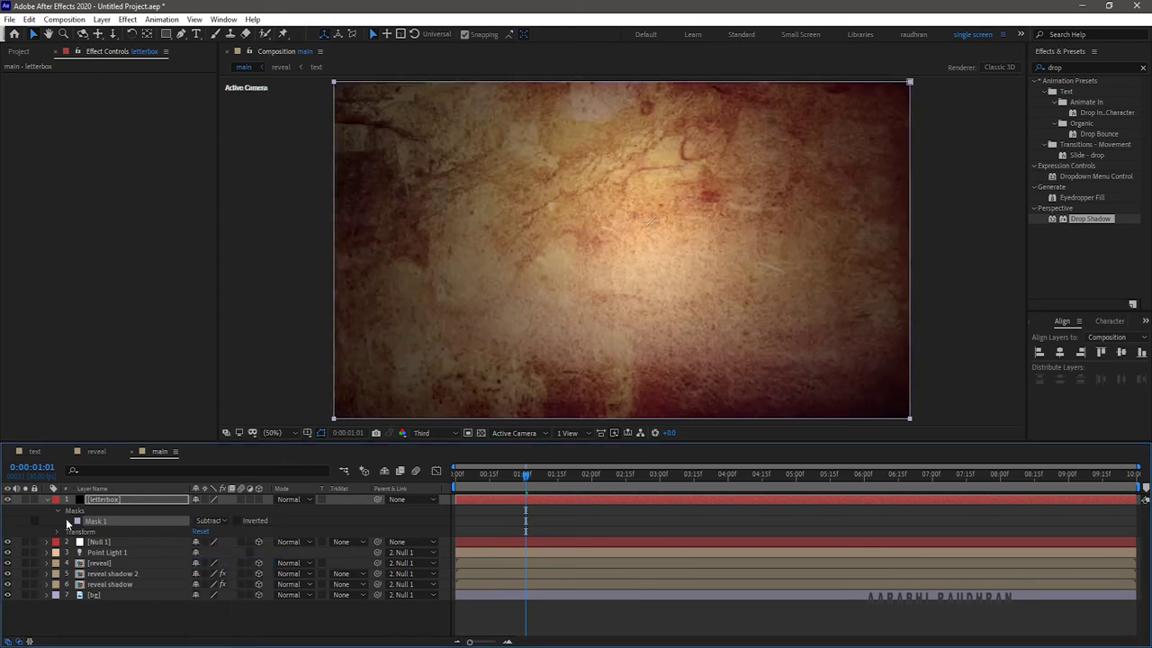
left_click(67, 522)
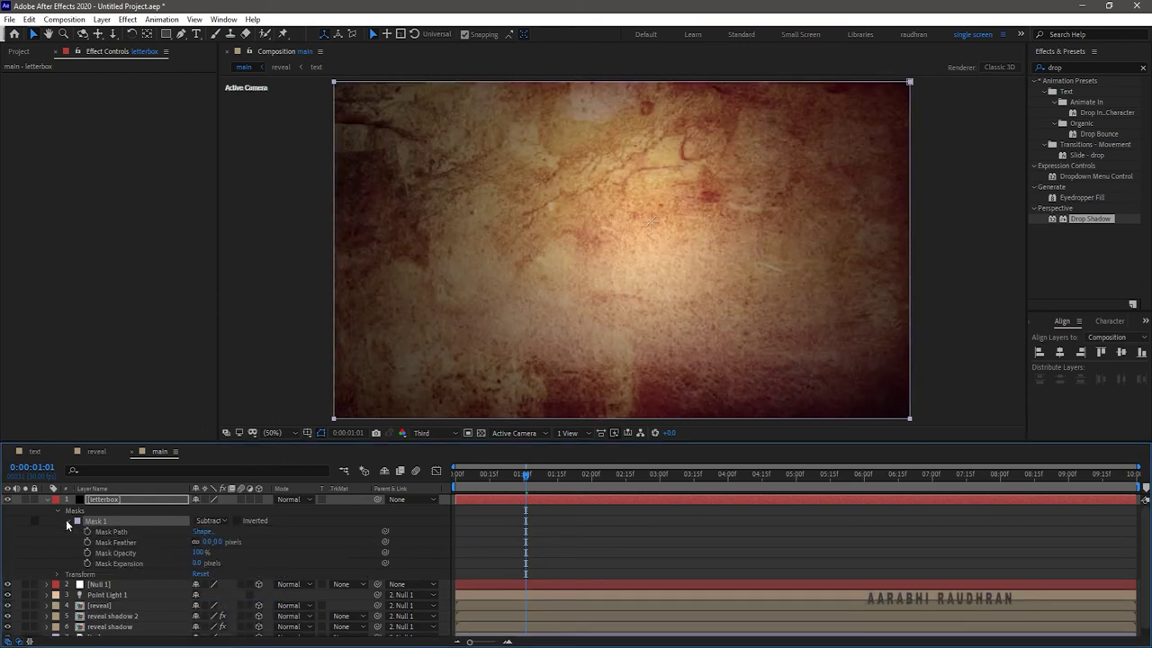
left_click(202, 531)
left_click_drag(51, 16, 578, 182)
left_click(618, 272)
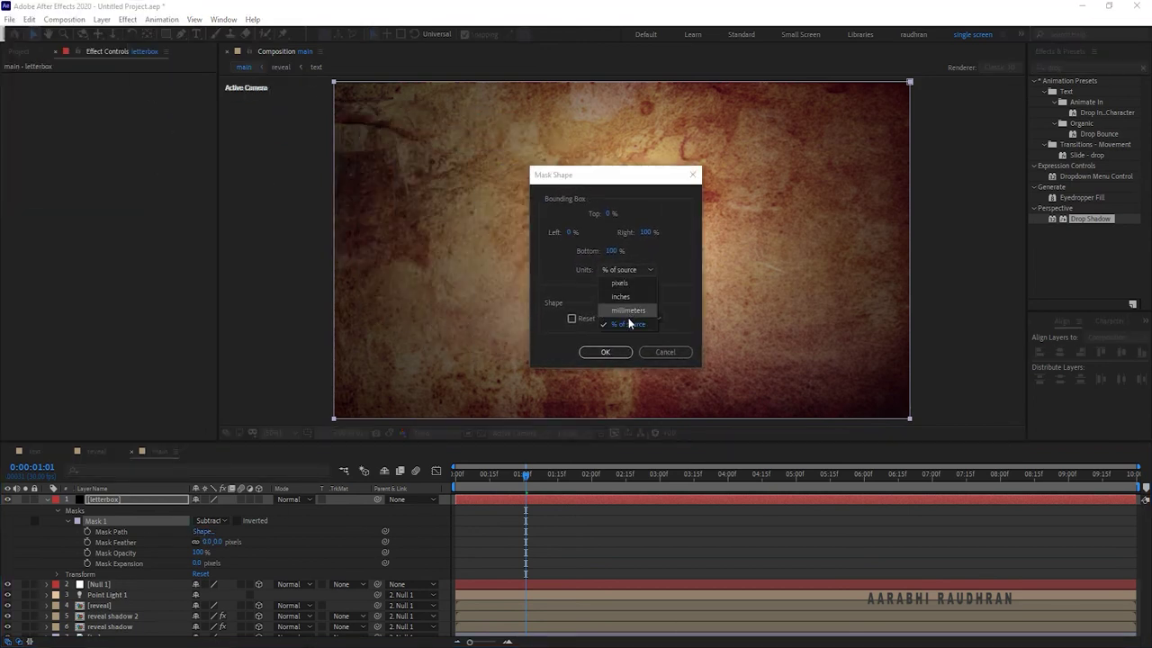
left_click(627, 312)
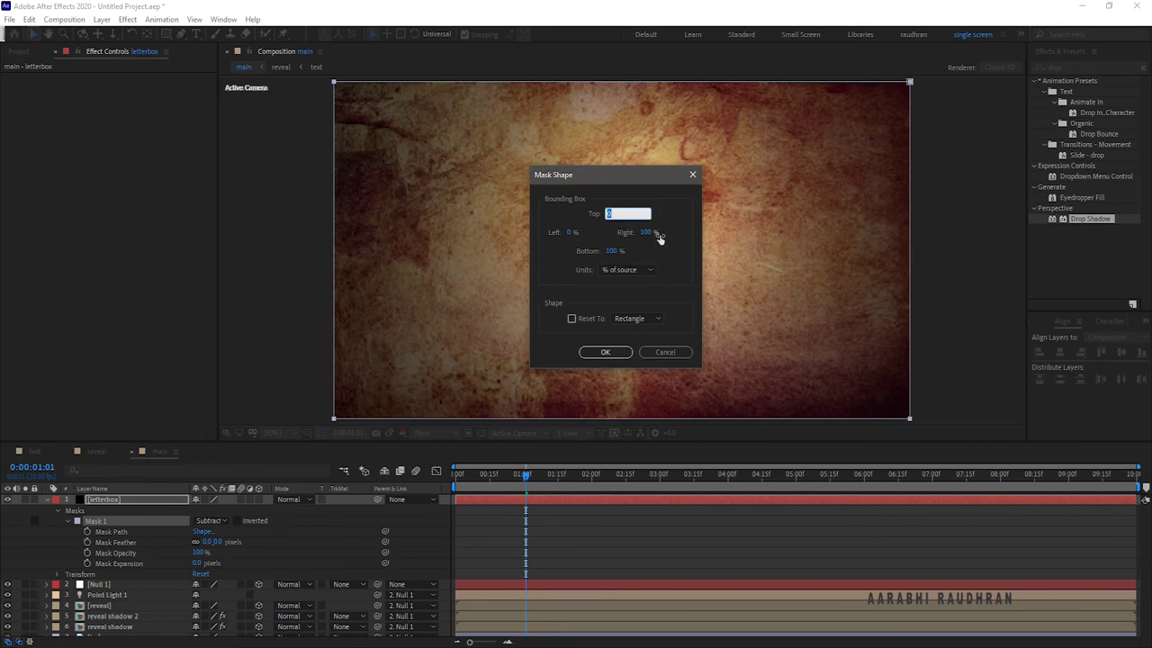
key("Tab")
key("Tab")
type("8")
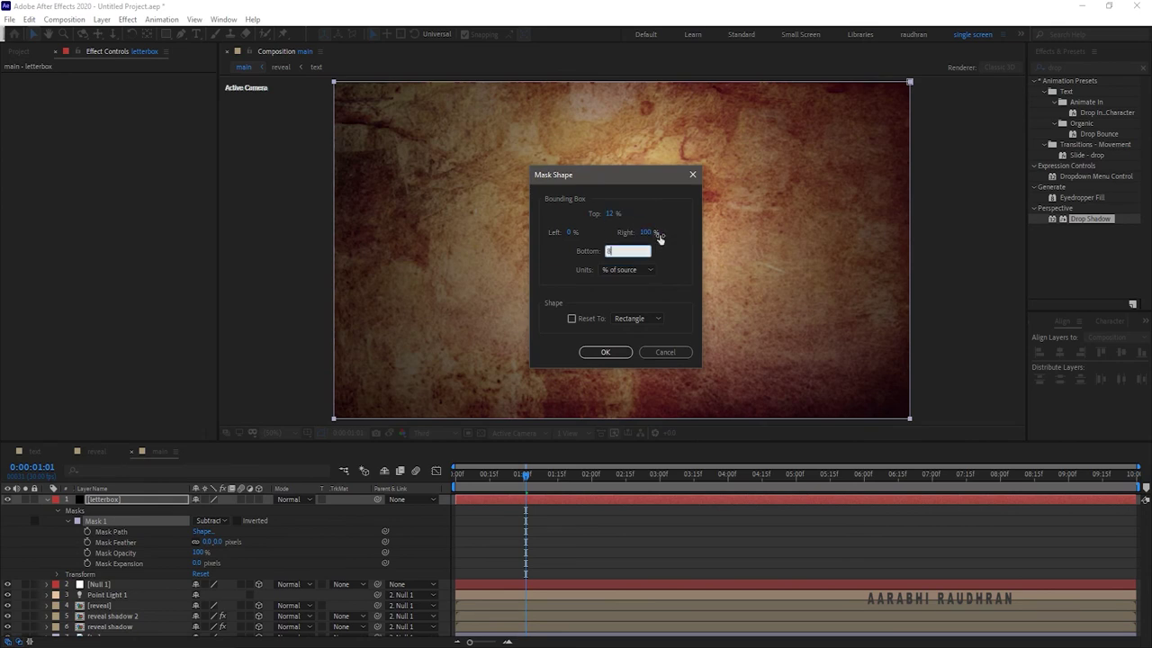
type("8")
key("Return")
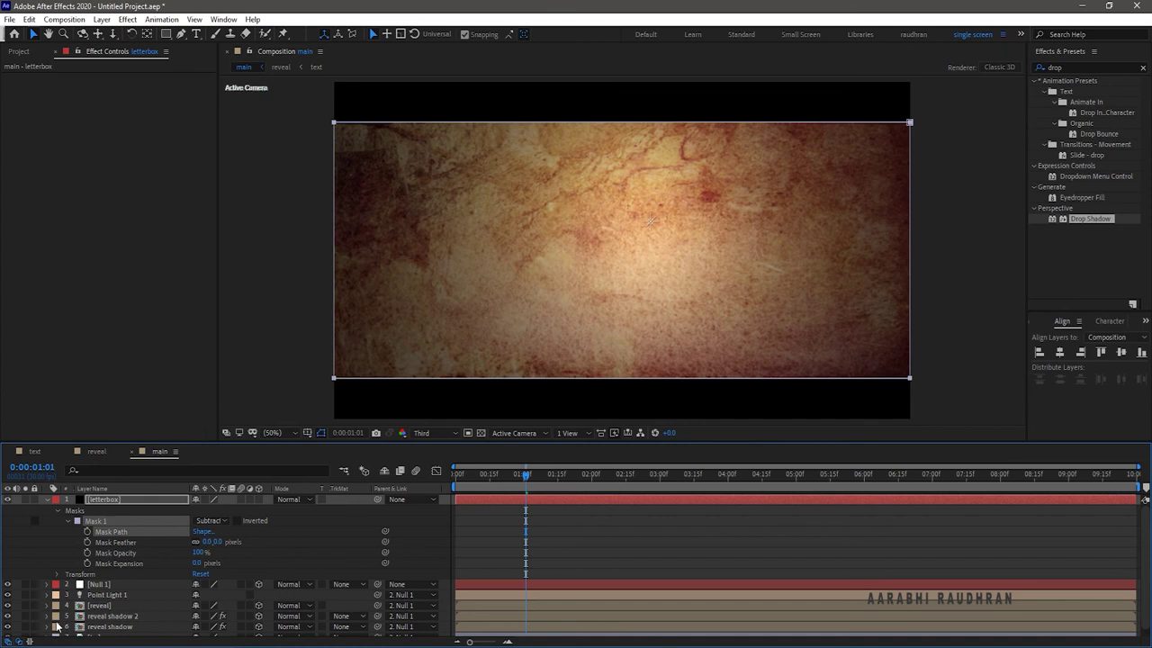
left_click(46, 499)
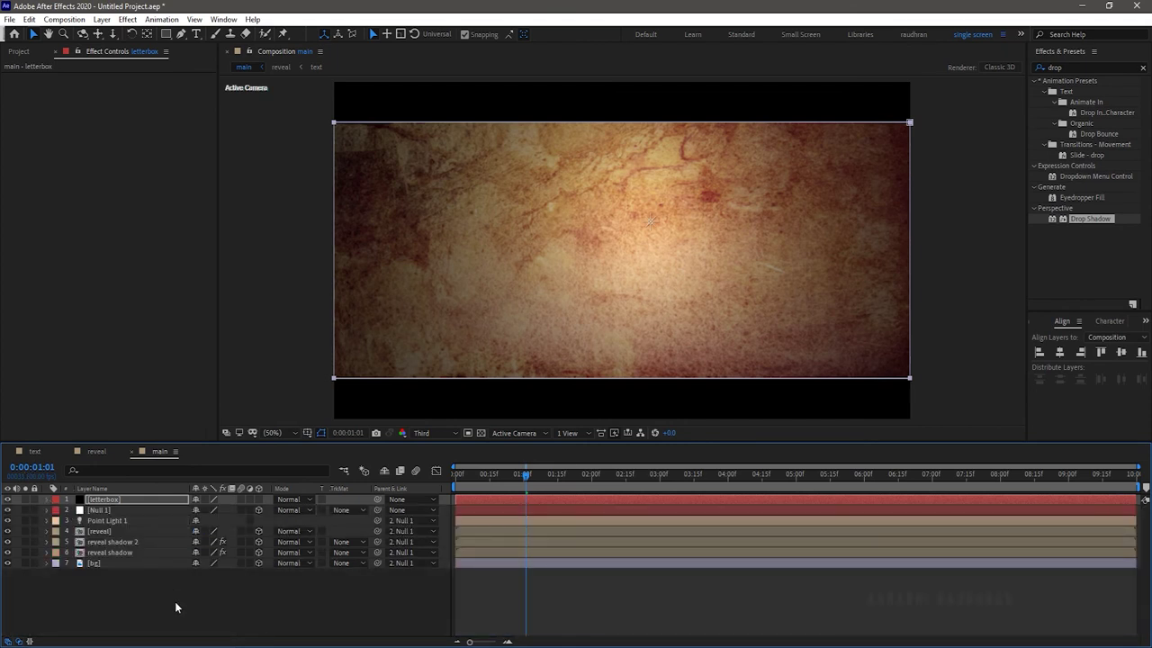
- Deselect the letterbox layer and play back the letterboxed LOADING animation
left_click(174, 601)
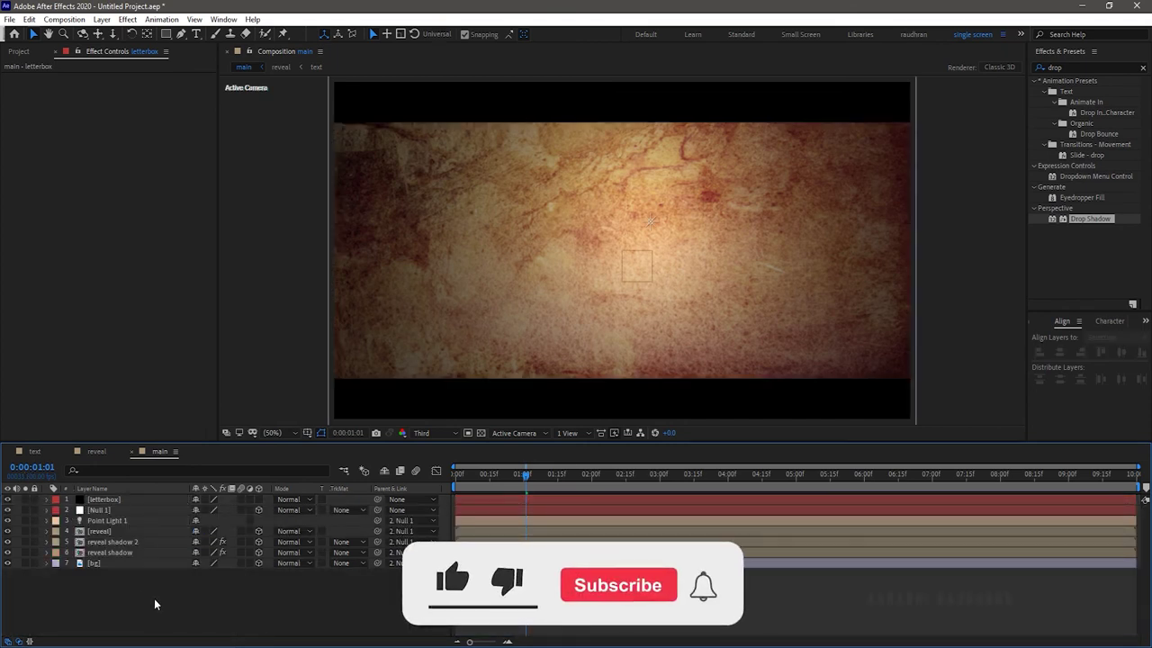
key("space")
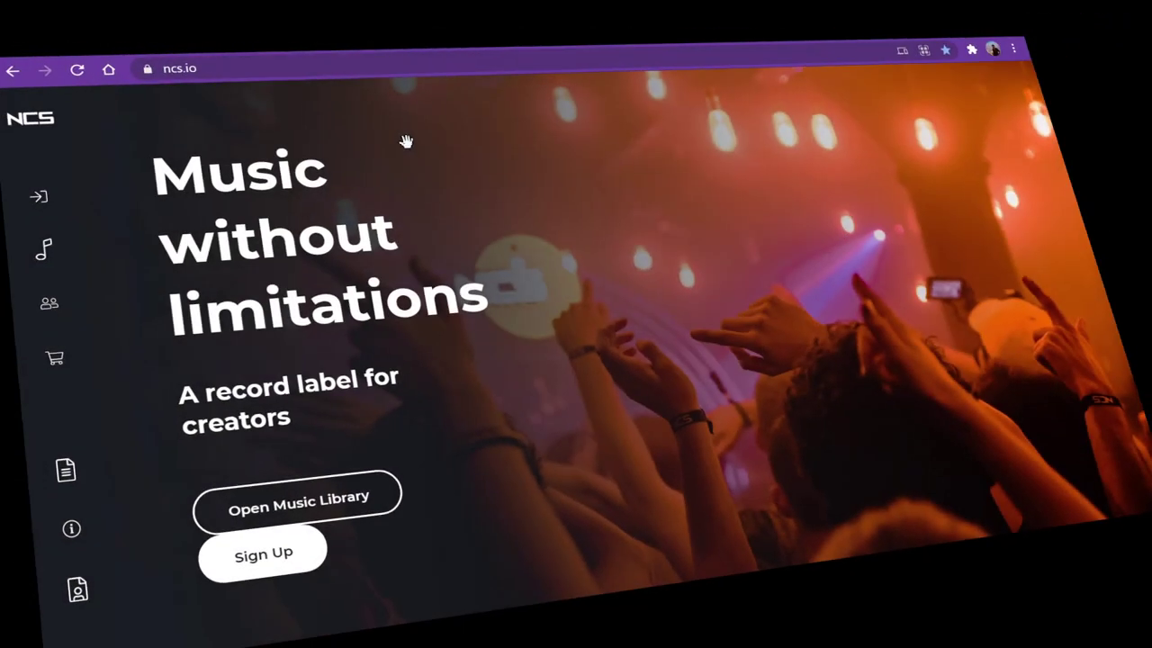
- Look over the NCS home page at ncs.io to find the Music Library
mouse_move(51, 395)
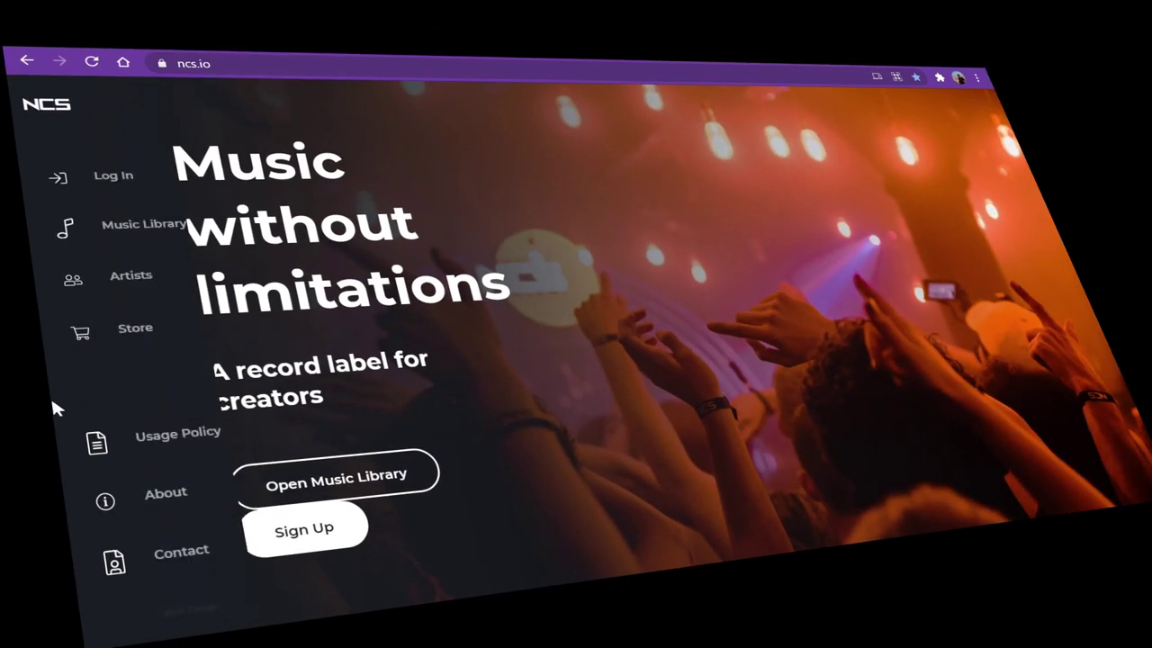